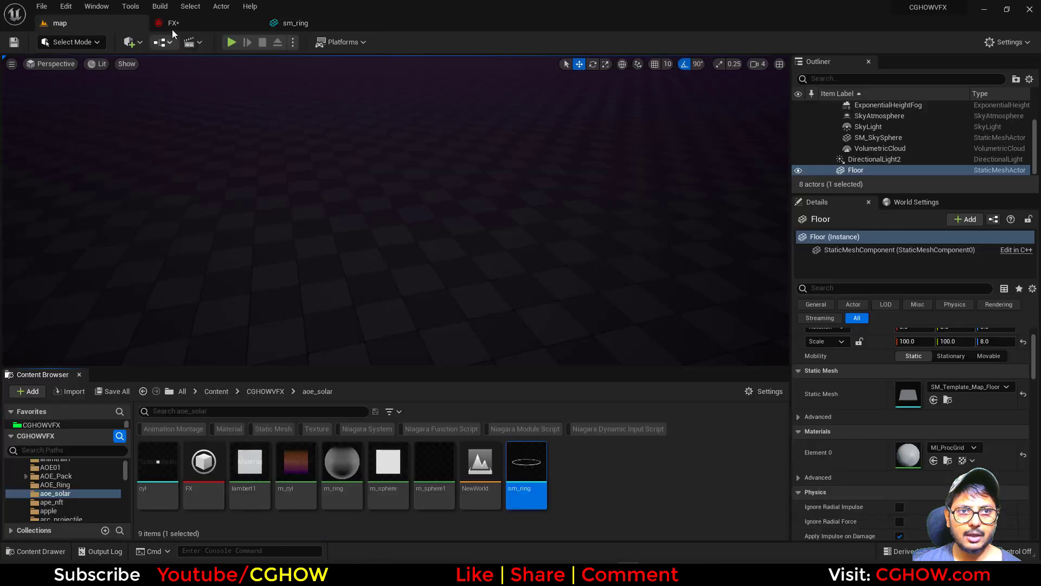
# - Assign the sm_ring static mesh to the Mesh Renderer of the Rings emitter in the FX system
pyautogui.click(172, 24)
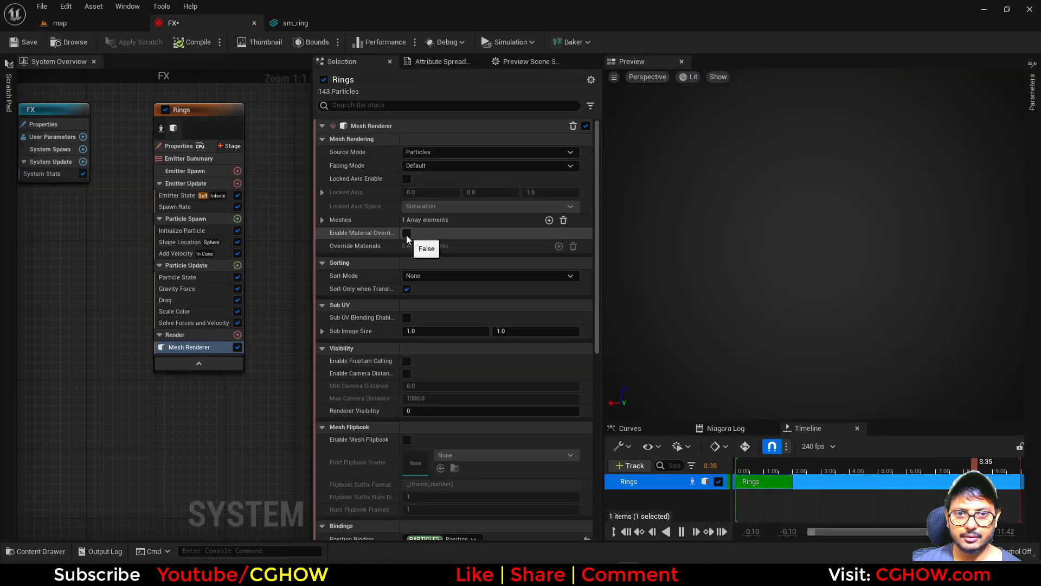
pyautogui.click(322, 220)
pyautogui.click(441, 249)
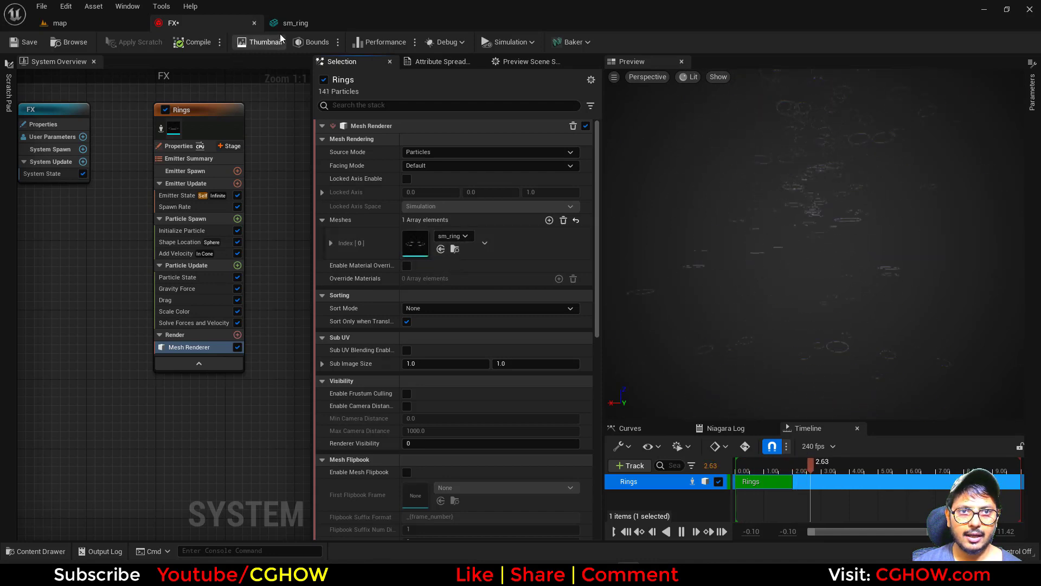
pyautogui.click(69, 43)
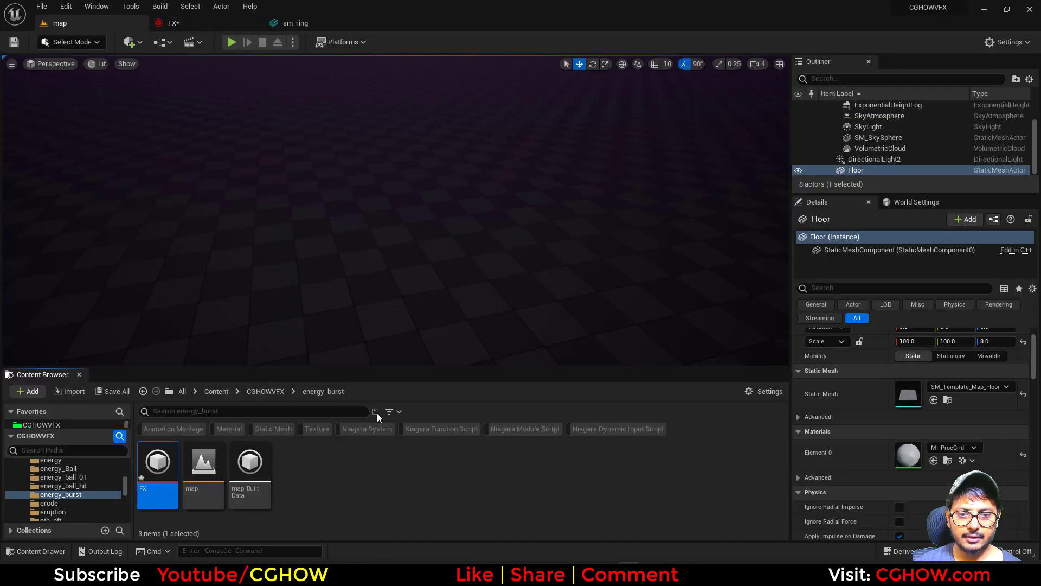
pyautogui.click(209, 23)
# - Delete the Scale Color, Drag, Gravity Force and Add Velocity modules from the Rings emitter
pyautogui.moveTo(127, 364); pyautogui.dragTo(115, 378, button='right')
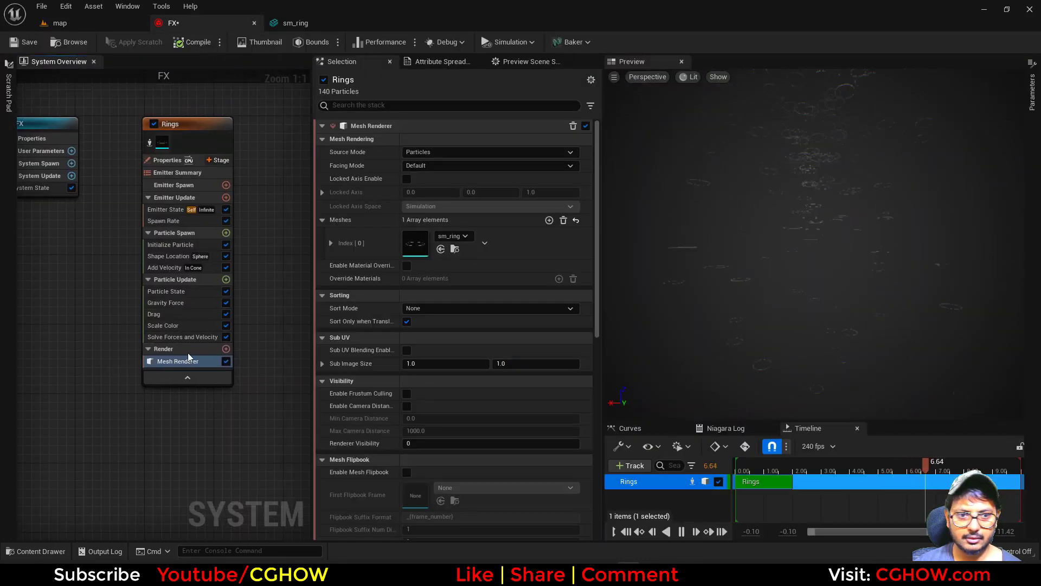
pyautogui.click(173, 326)
pyautogui.keyDown('ctrl'); pyautogui.click(163, 314); pyautogui.keyUp('ctrl')
pyautogui.keyDown('ctrl'); pyautogui.click(168, 303); pyautogui.keyUp('ctrl')
pyautogui.keyDown('ctrl'); pyautogui.click(168, 267); pyautogui.keyUp('ctrl')
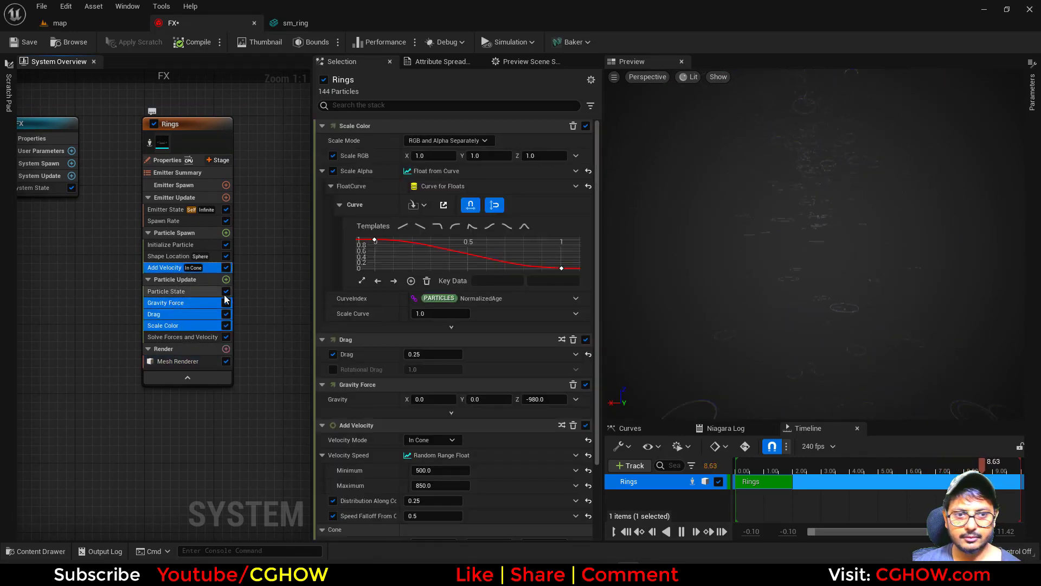
pyautogui.press('Delete')
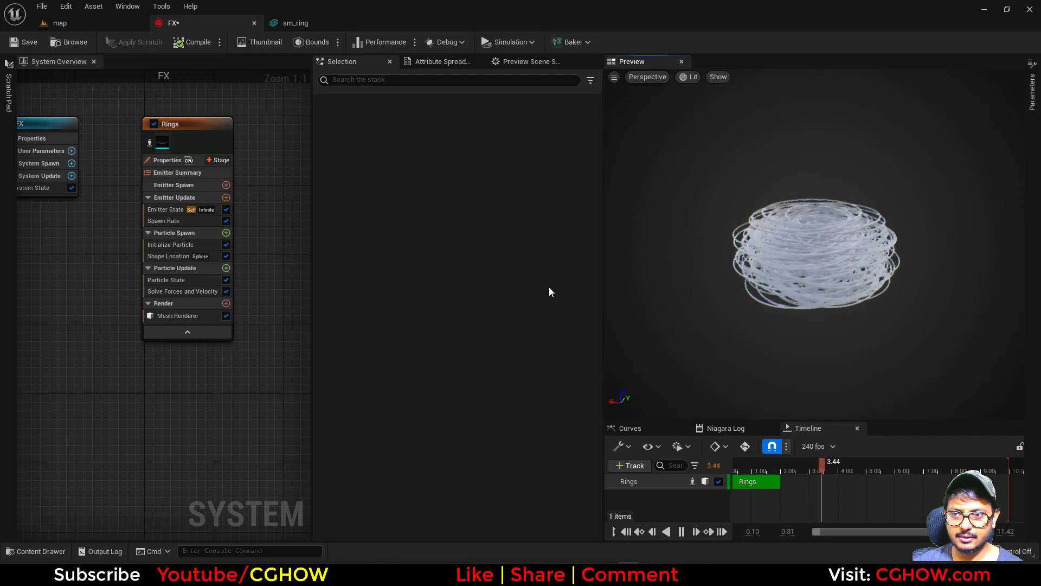
# - Replace the Spawn Rate module with Spawn Burst Instantaneous and set its Spawn Count to 20
pyautogui.click(163, 221)
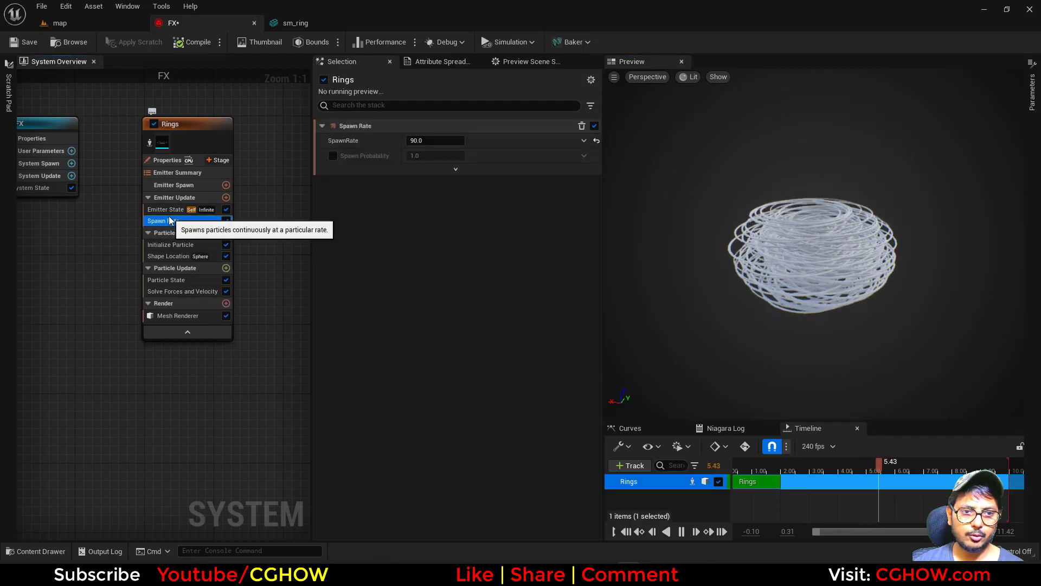
pyautogui.press('Delete')
pyautogui.click(226, 198)
pyautogui.click(277, 285)
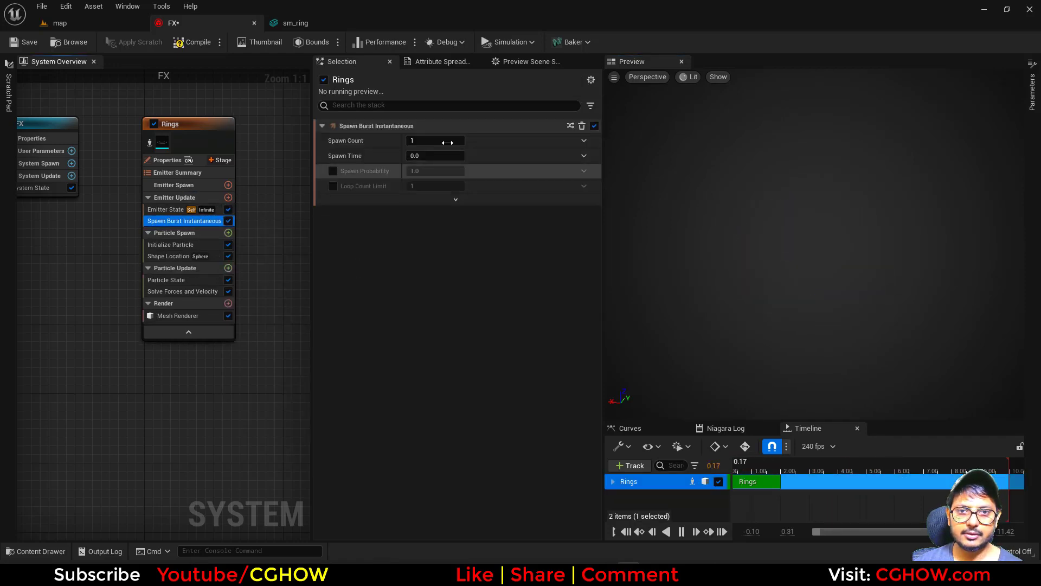
pyautogui.click(433, 140)
pyautogui.write('20')
pyautogui.press('Return')
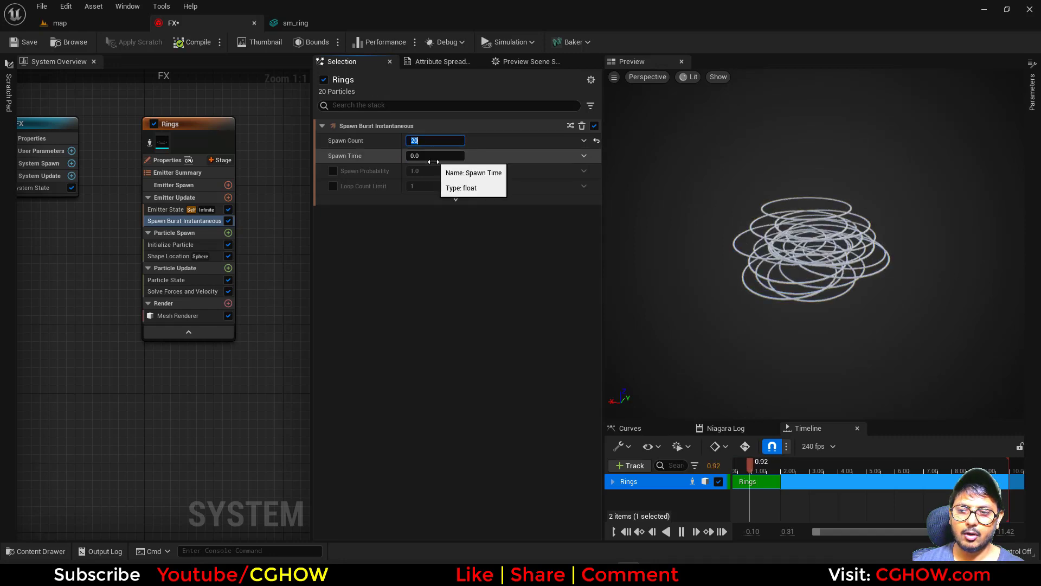
# - Delete the Shape Location module and add Initial Mesh Orientation to Particle Spawn in the Rings emitter
pyautogui.click(176, 259)
pyautogui.press('Delete')
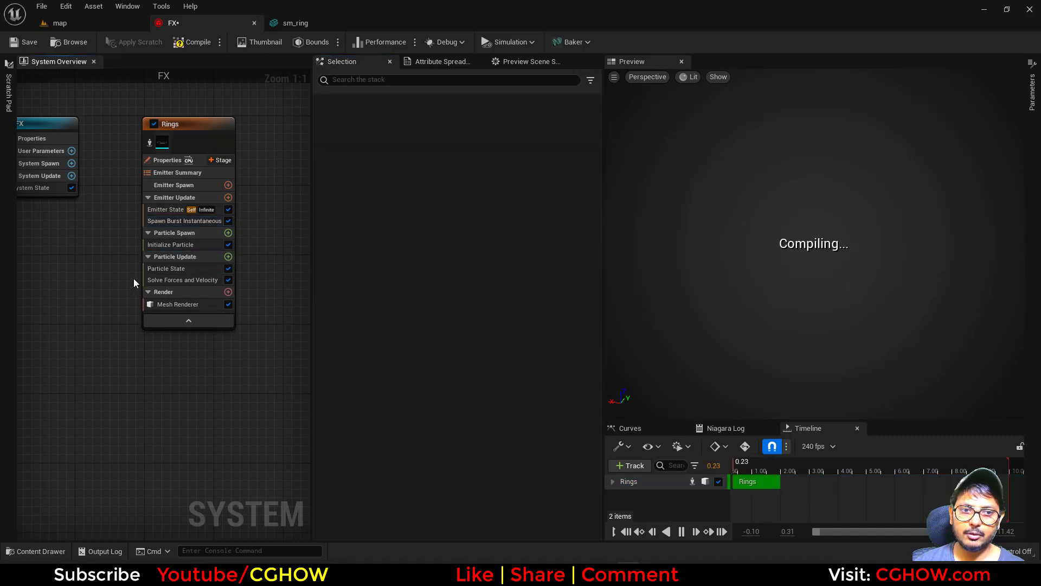
pyautogui.click(228, 233)
pyautogui.write('orient')
pyautogui.click(287, 318)
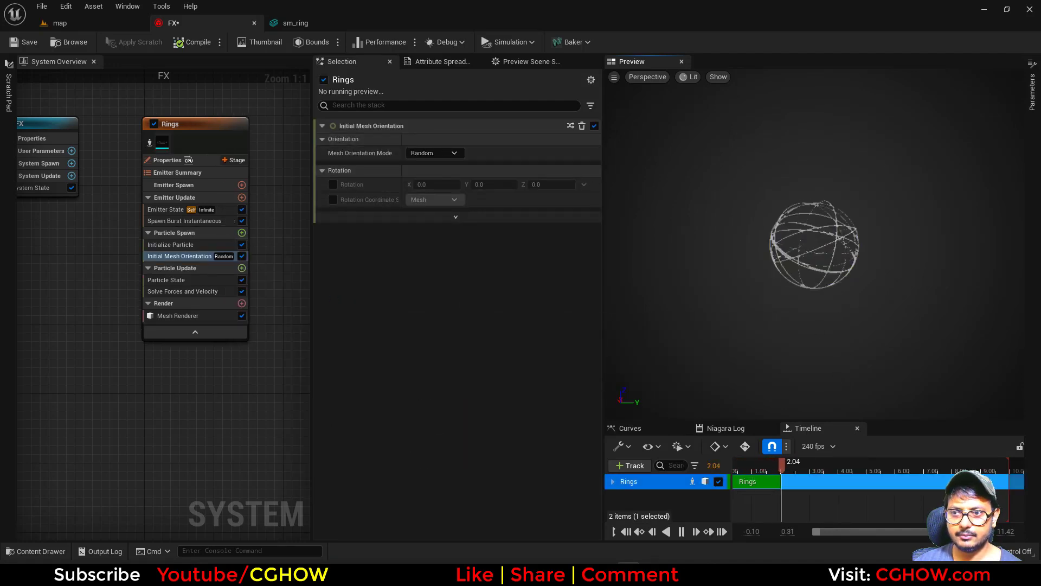
pyautogui.click(749, 467)
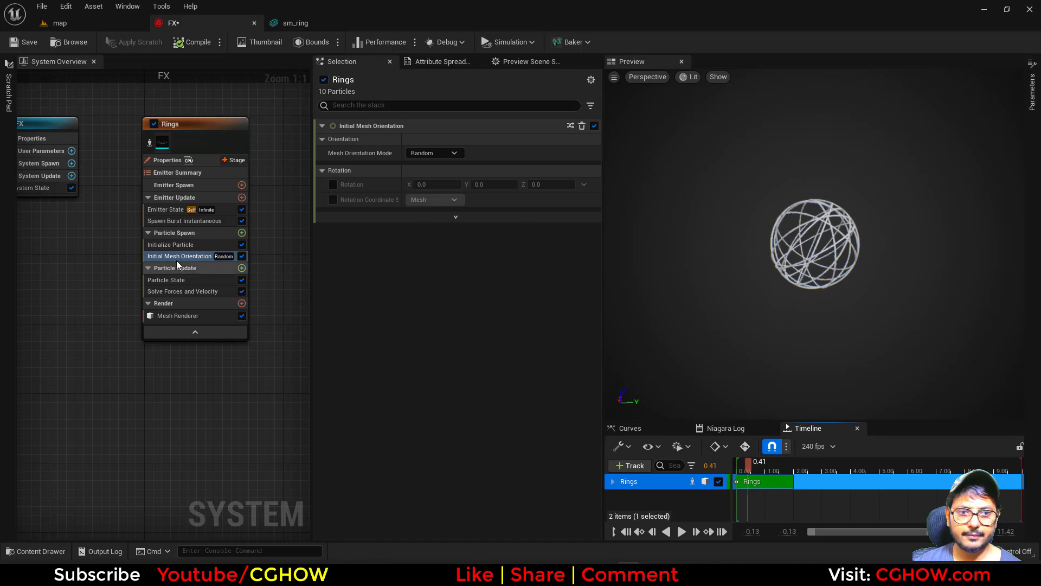
# - Set the particle Lifetime to 2 in Initialize Particle and preview the rings within the first second
pyautogui.click(170, 245)
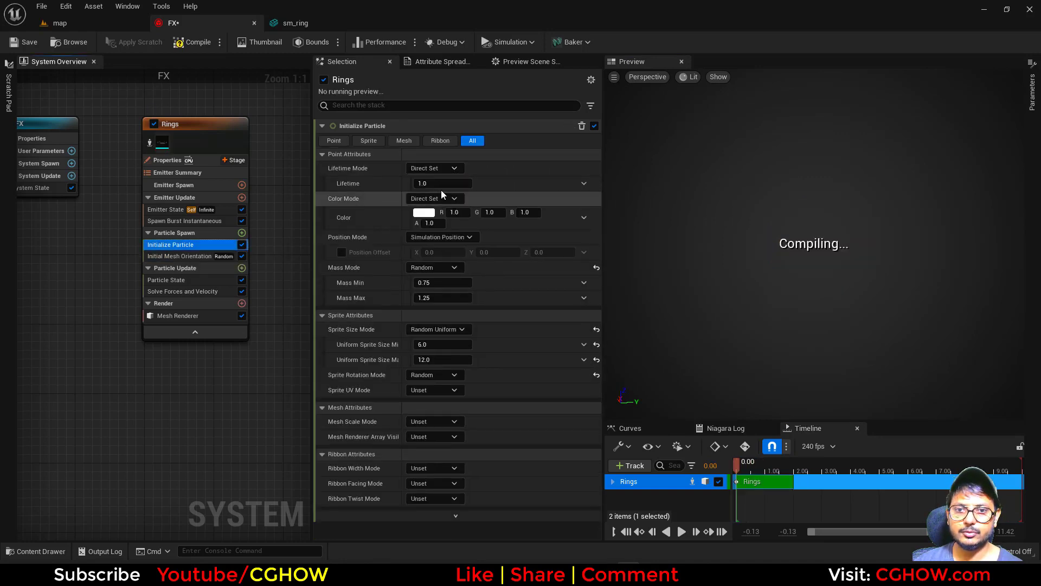
pyautogui.click(442, 184)
pyautogui.write('2')
pyautogui.press('Return')
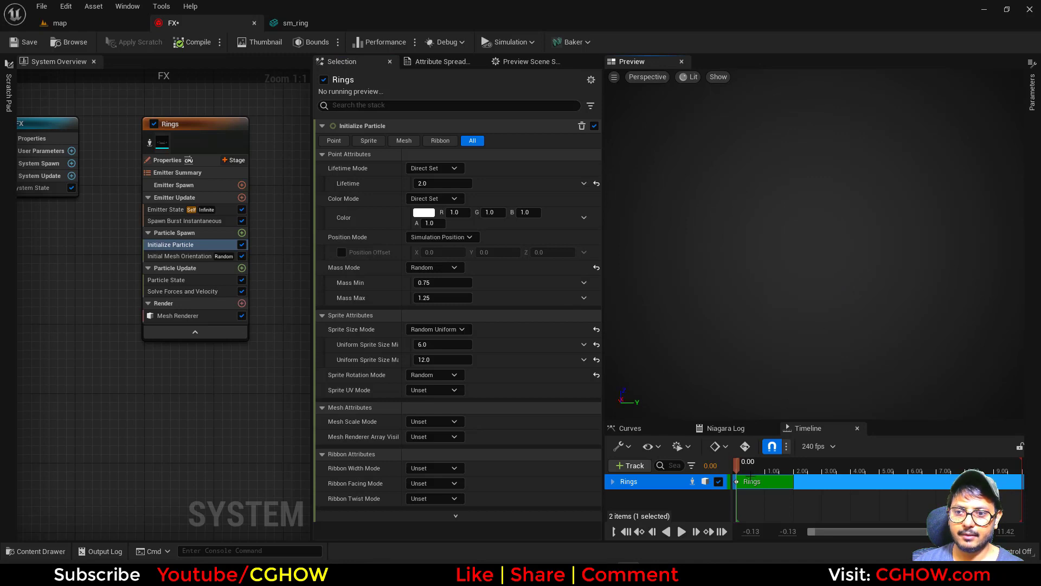
pyautogui.moveTo(774, 467); pyautogui.dragTo(768, 461)
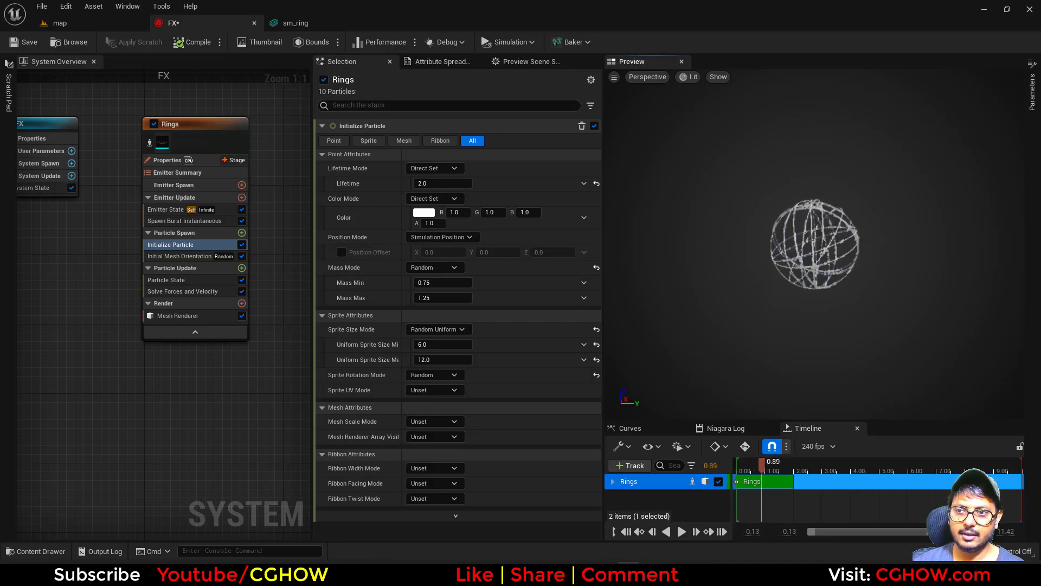
# - Set both Sprite Size Mode and Mass Mode to Unset in Initialize Particle
pyautogui.click(436, 329)
pyautogui.click(435, 337)
pyautogui.click(434, 267)
pyautogui.click(434, 274)
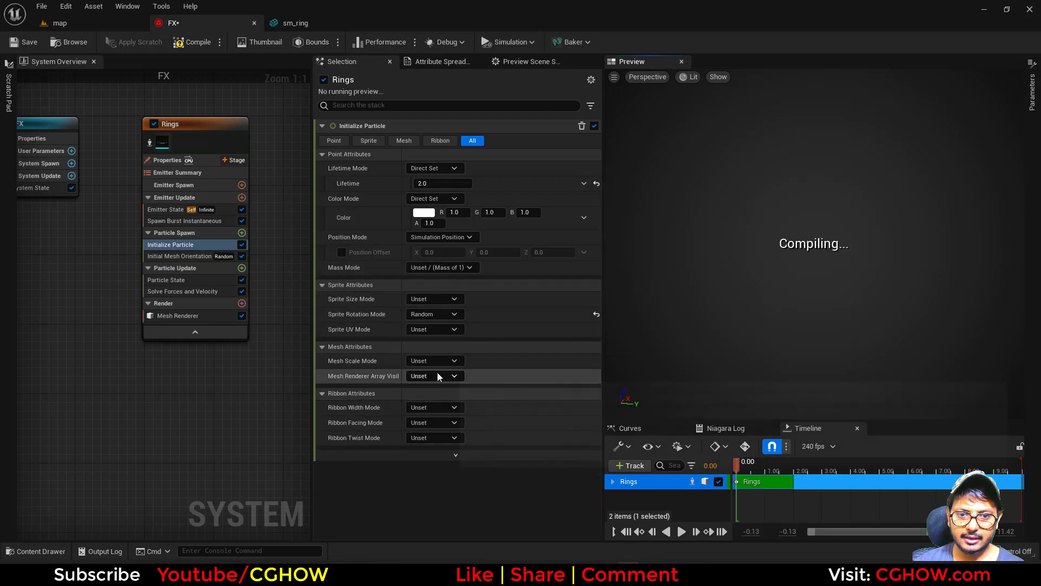
# - Set Mesh Scale Mode to Random Uniform with a Mesh Uniform Scale Max of 1.5
pyautogui.click(434, 361)
pyautogui.click(444, 400)
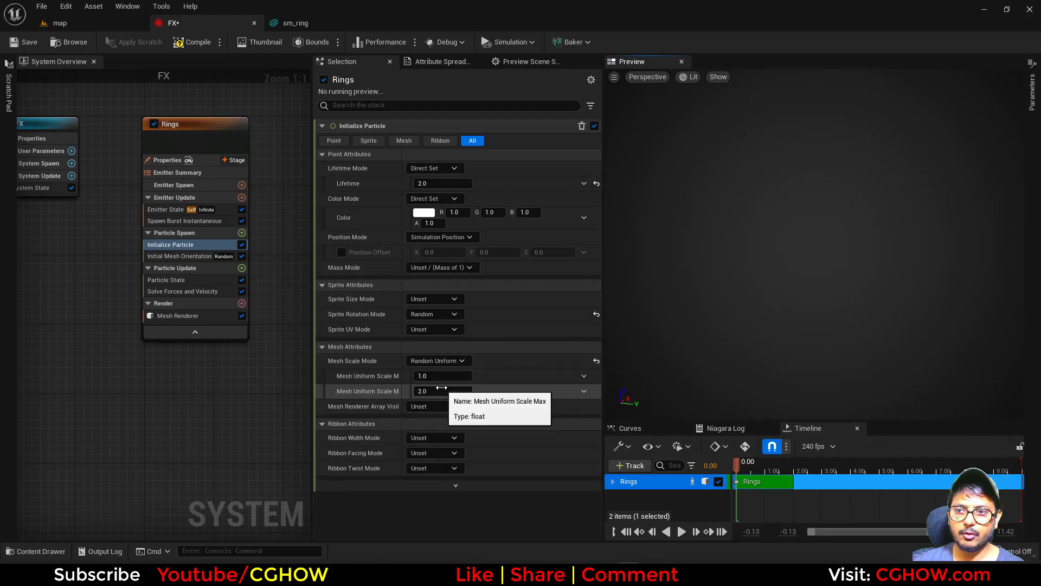
pyautogui.click(434, 391)
pyautogui.write('1.5')
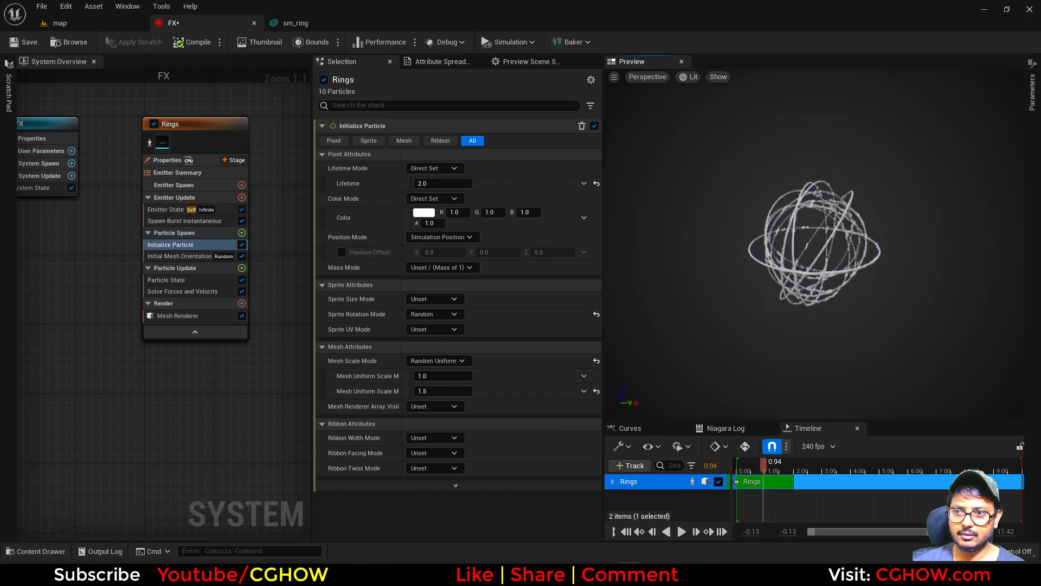
# - Try a Mesh Uniform Scale Max of 2.0, set it to 1.6 and inspect the rings up close in the preview
pyautogui.rightClick(447, 394)
pyautogui.click(471, 407)
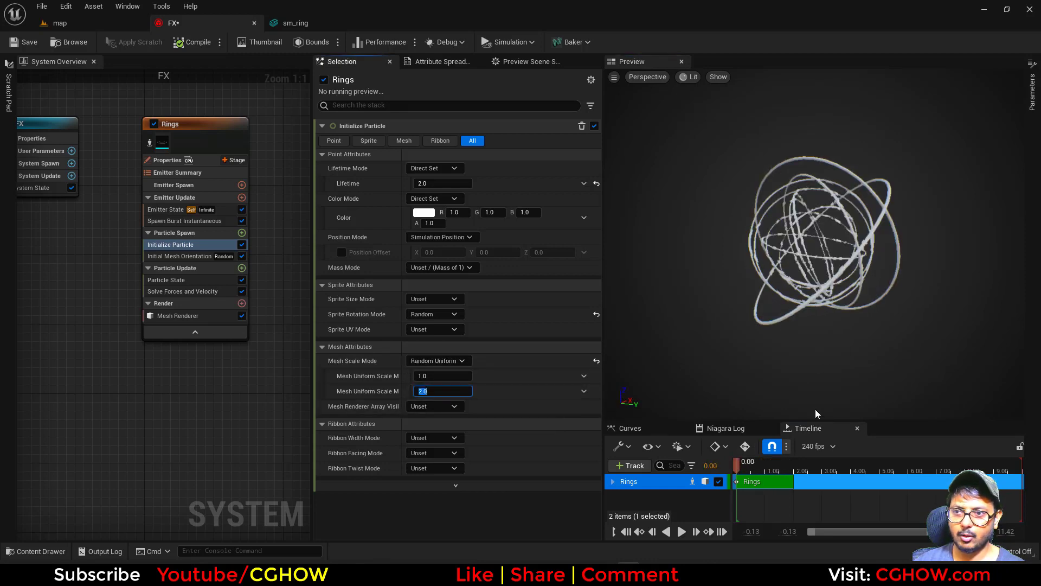
pyautogui.click(442, 391)
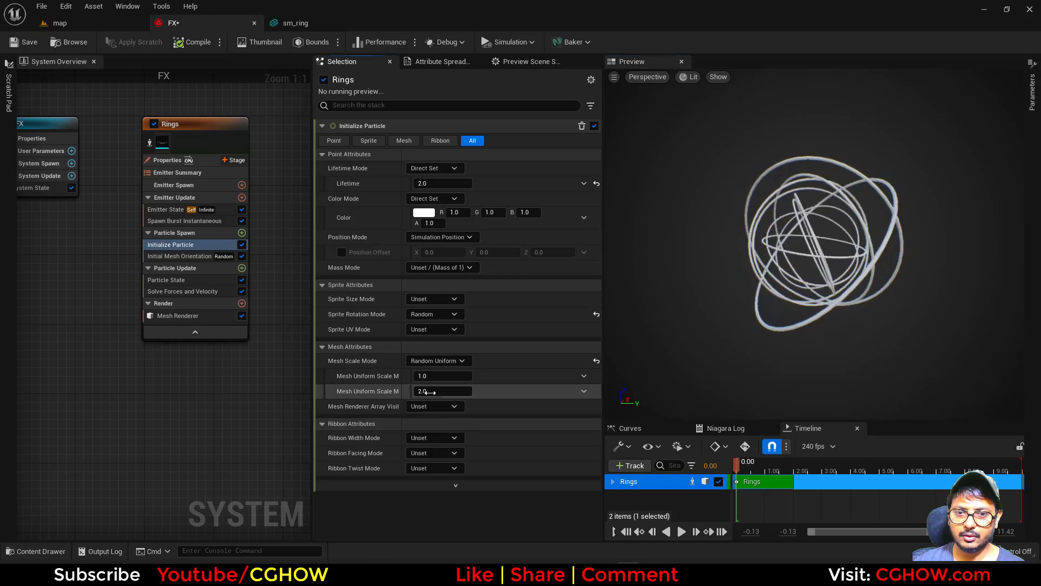
pyautogui.write('1.6')
pyautogui.press('Return')
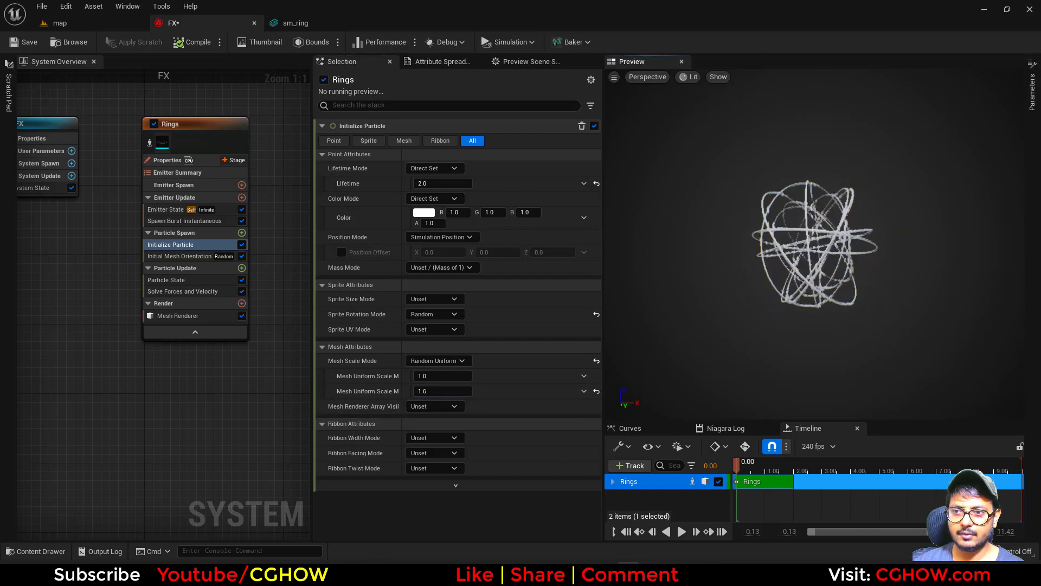
pyautogui.moveTo(790, 324); pyautogui.dragTo(911, 320)
pyautogui.scroll(8, 790, 320)
pyautogui.scroll(-4, 791, 320)
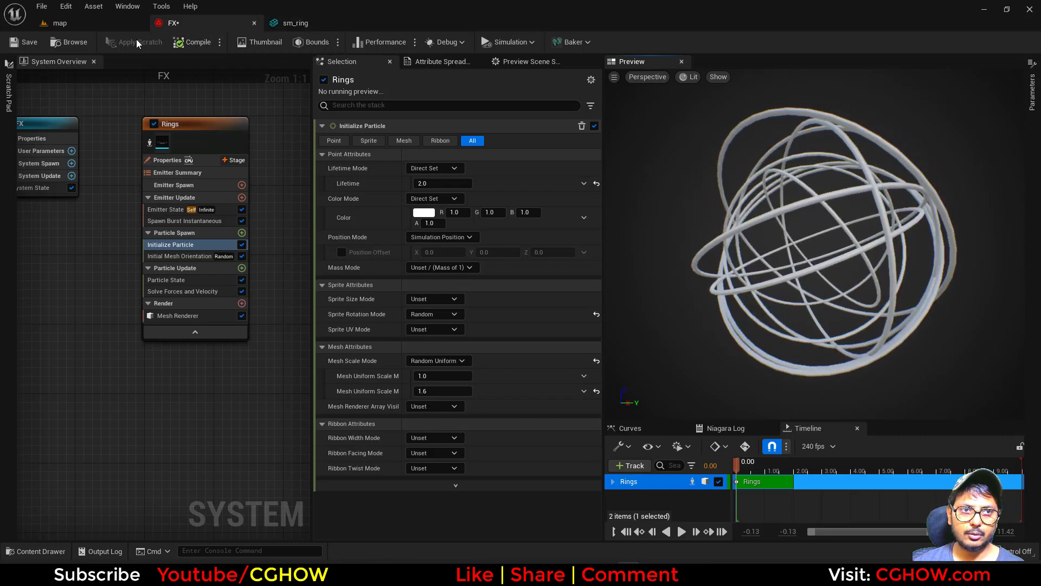
# - Create a material named m_rings in the energy_burst folder and use sm_ring as its preview mesh
pyautogui.click(65, 43)
pyautogui.rightClick(387, 505)
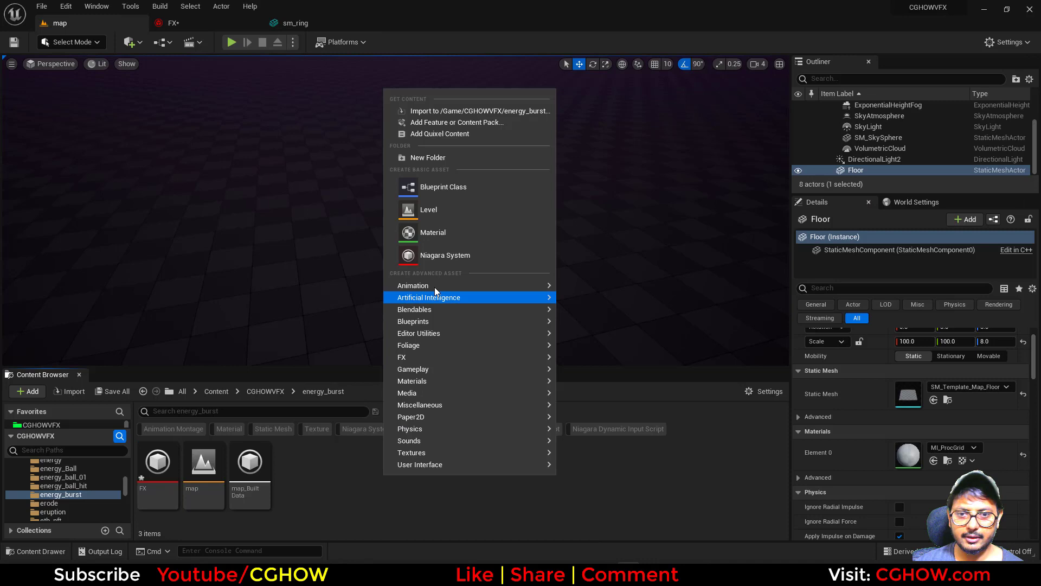
pyautogui.click(430, 232)
pyautogui.write('m')
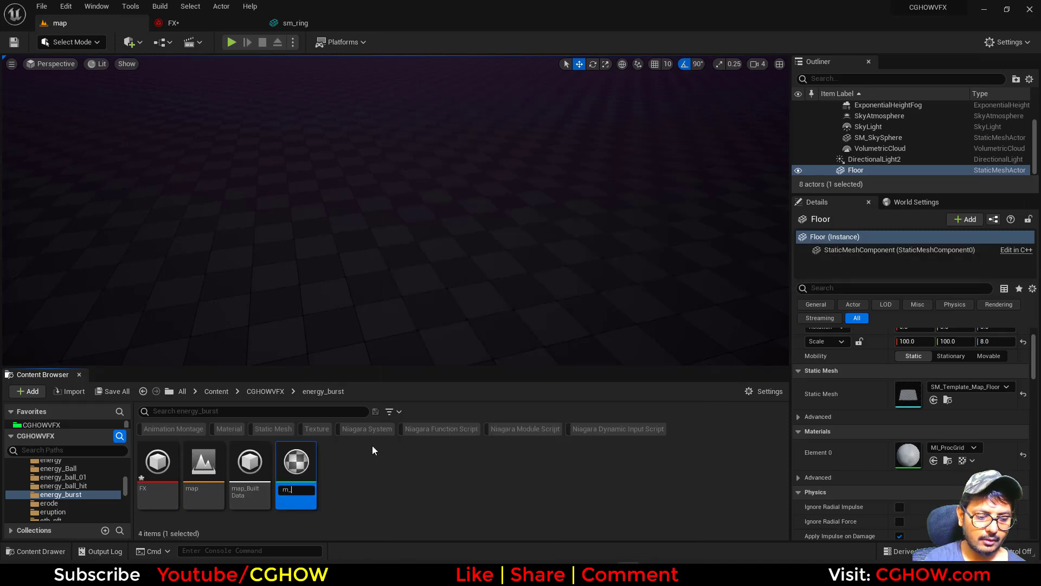
pyautogui.write('_rings')
pyautogui.press('Return')
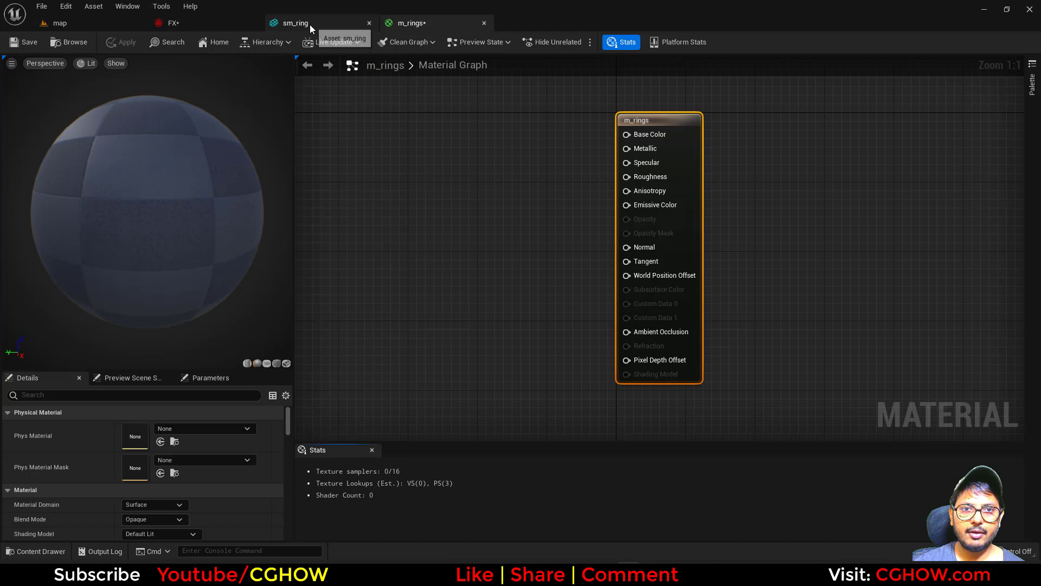
pyautogui.click(295, 23)
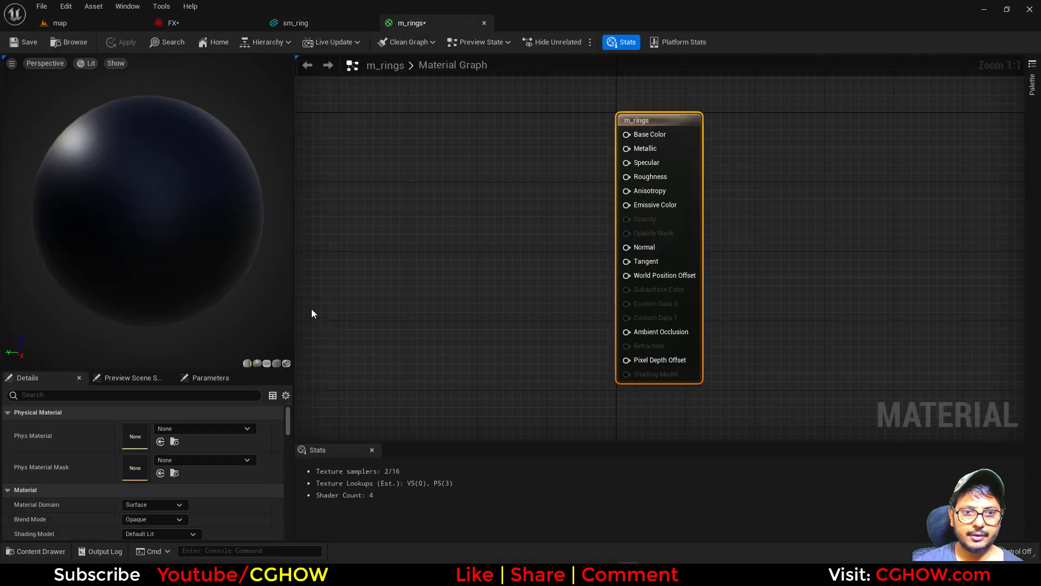
pyautogui.click(286, 363)
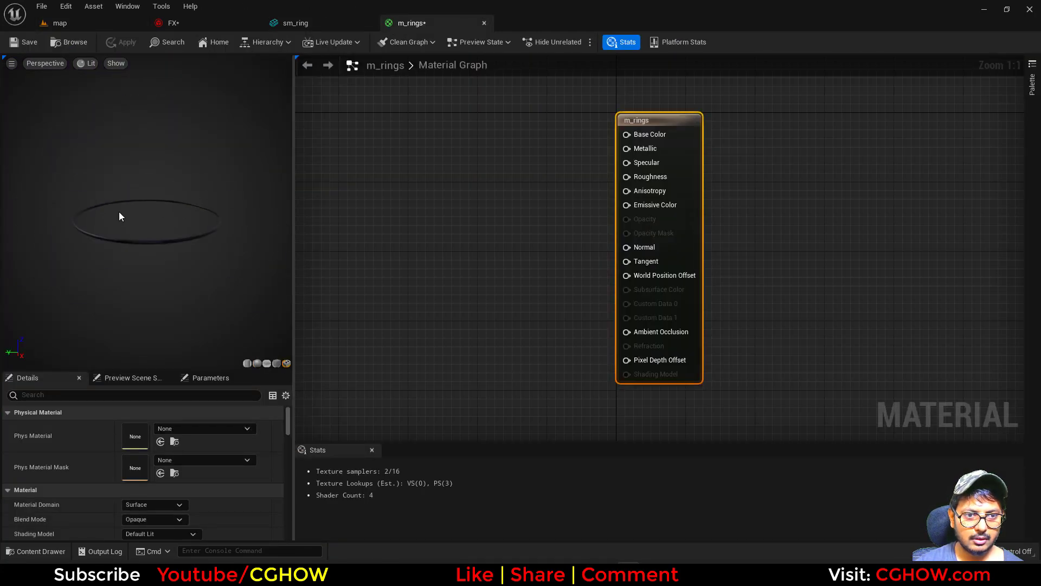
# - Examine the UV layout of the sm_ring mesh, close its editor and return to the m_rings material
pyautogui.click(326, 24)
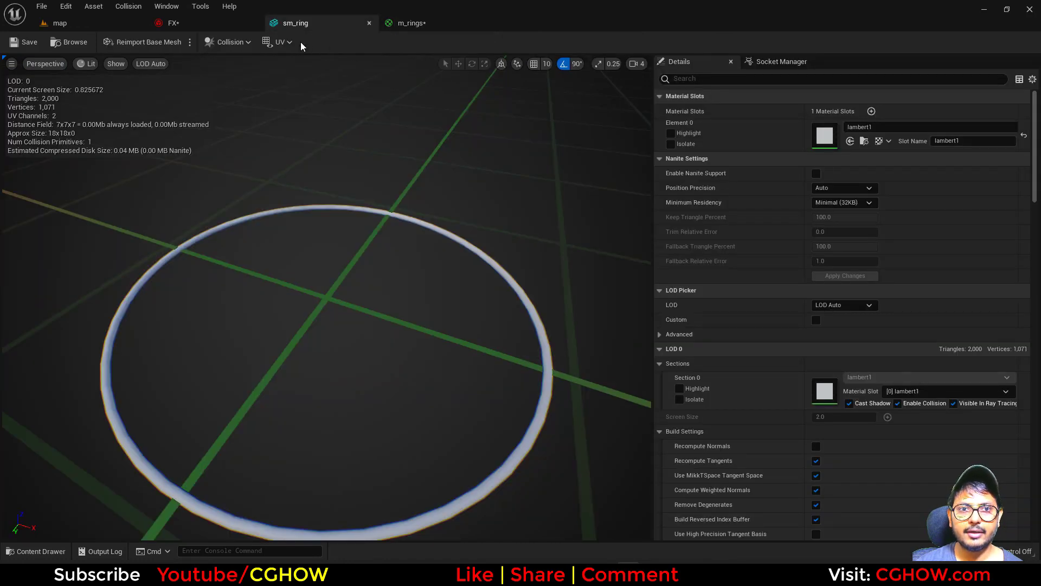
pyautogui.click(281, 42)
pyautogui.click(294, 78)
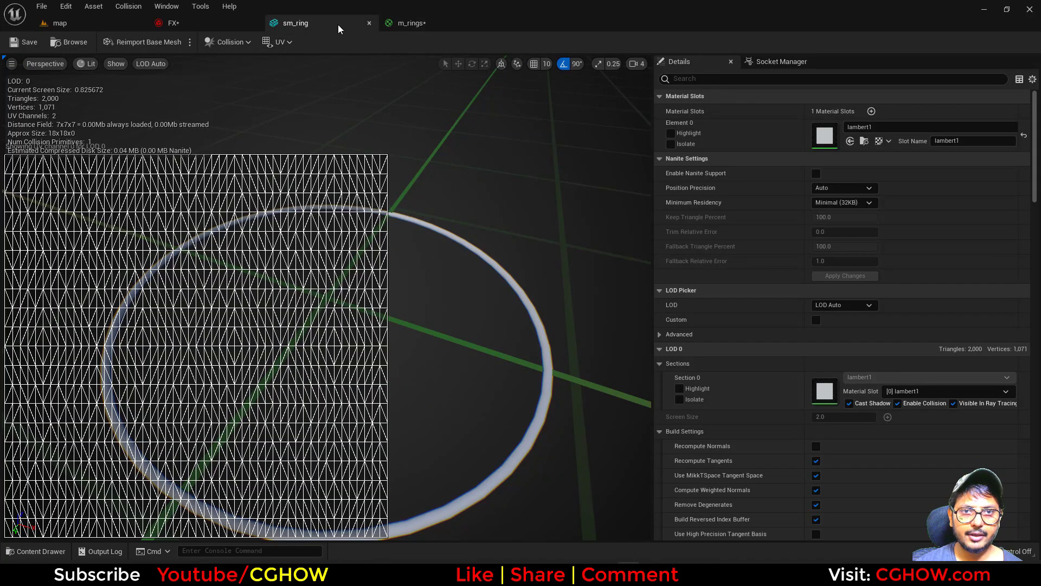
pyautogui.click(369, 22)
pyautogui.click(304, 23)
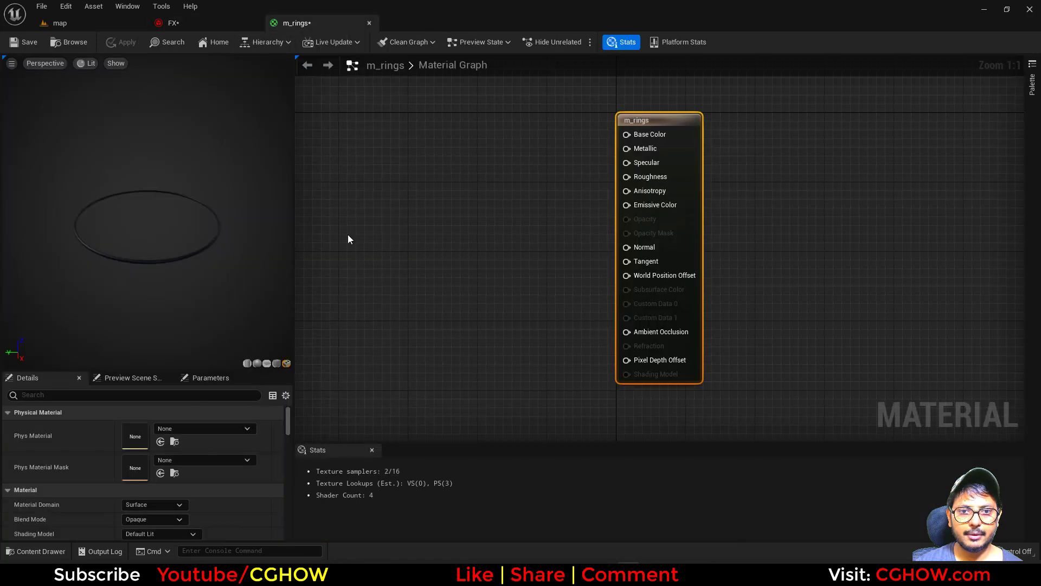
# - Add a TexCoord node connected to a Component Mask node that passes only the R channel
pyautogui.moveTo(348, 239); pyautogui.dragTo(453, 233, button='right')
pyautogui.click(401, 237)
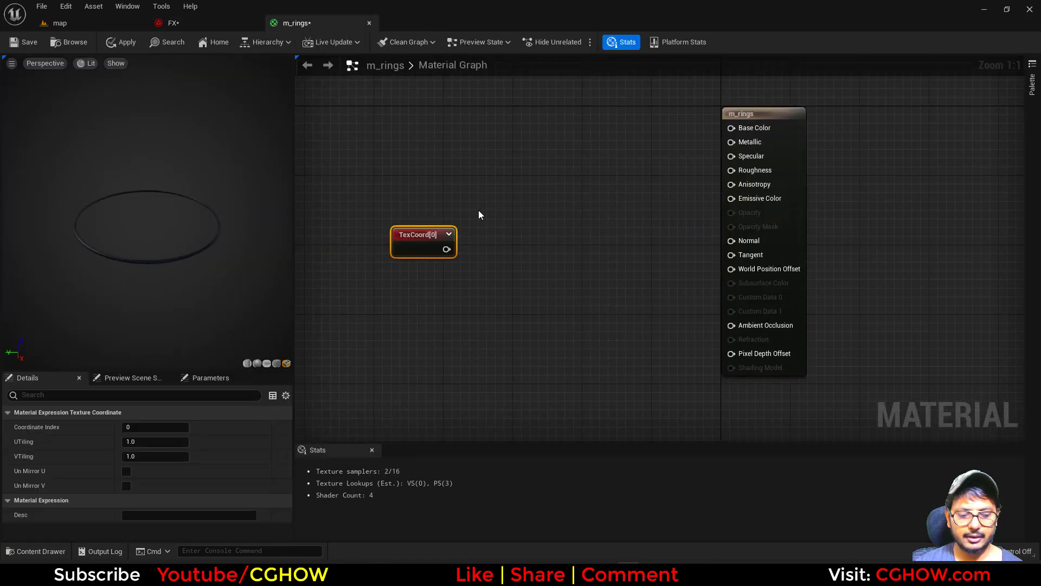
pyautogui.hotkey('shift', 'c')
pyautogui.keyDown('shift'); pyautogui.click(479, 210); pyautogui.keyUp('shift')
pyautogui.moveTo(447, 248); pyautogui.dragTo(484, 240)
pyautogui.click(446, 252)
pyautogui.click(126, 442)
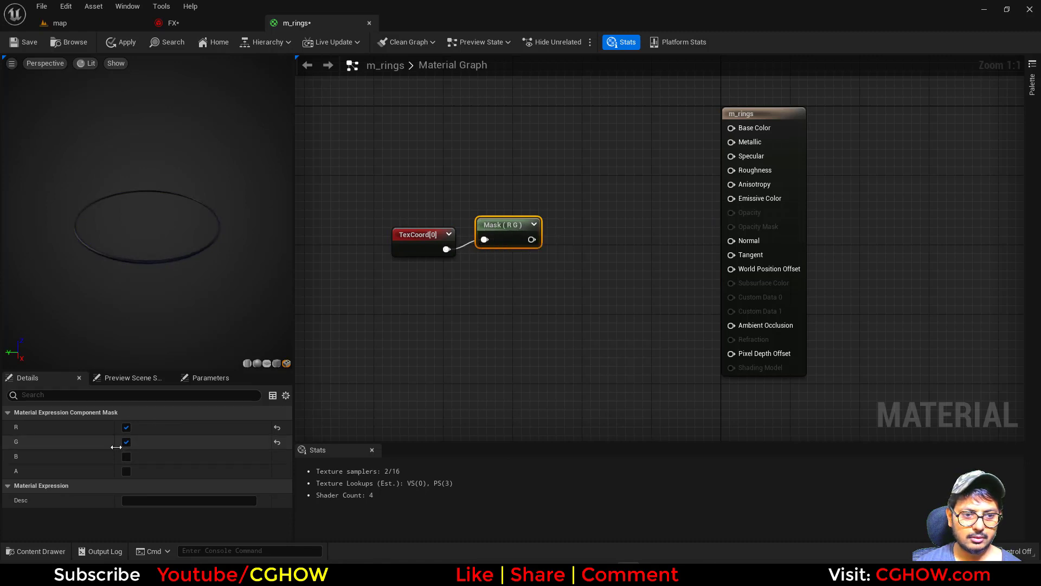
# - Check the ArtStation reference video in the browser and return to preview the R mask node on the ring mesh
pyautogui.hotkey('alt', 'Tab')
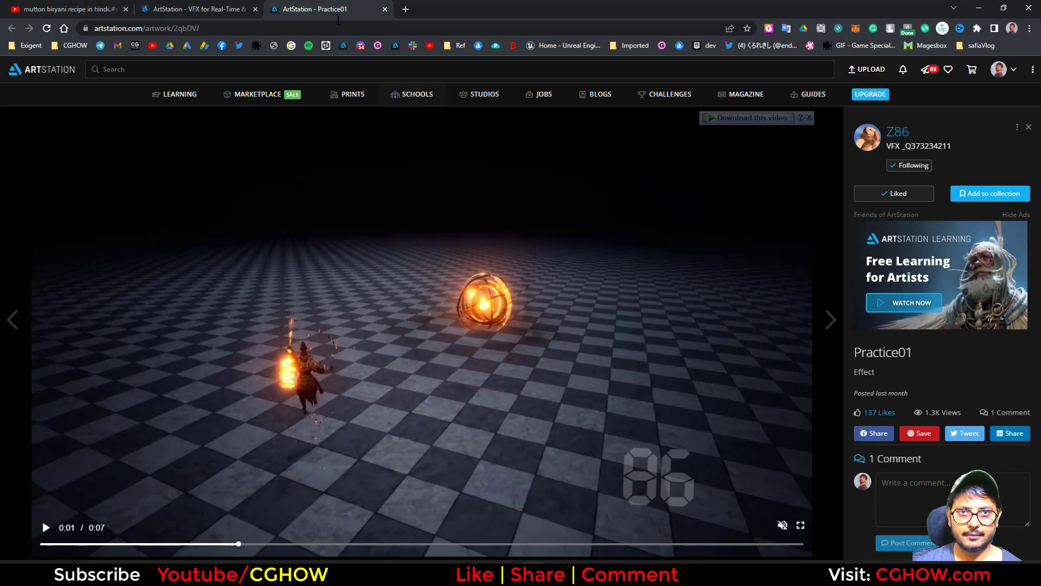
pyautogui.click(979, 8)
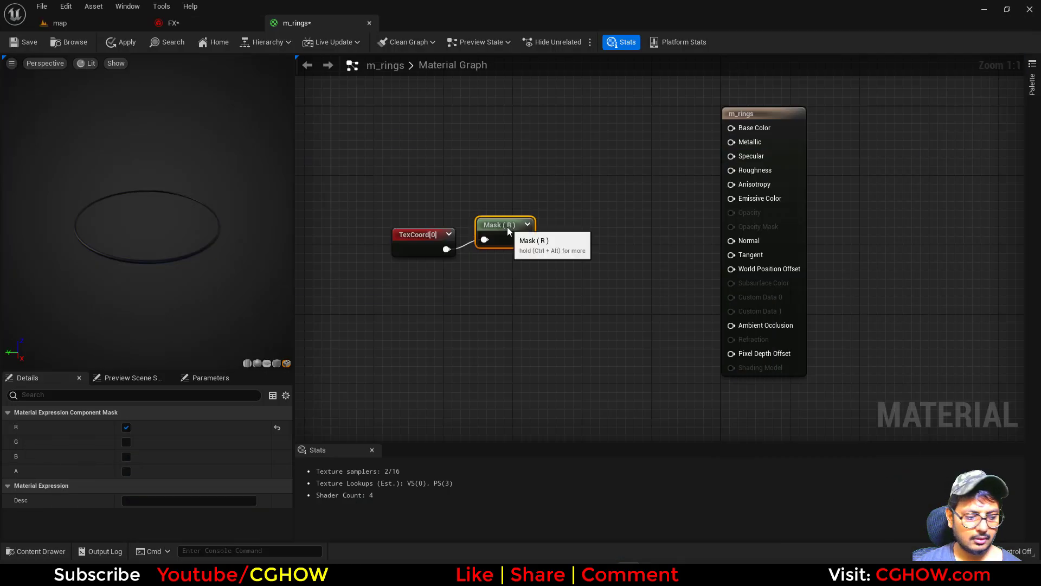
pyautogui.press('space')
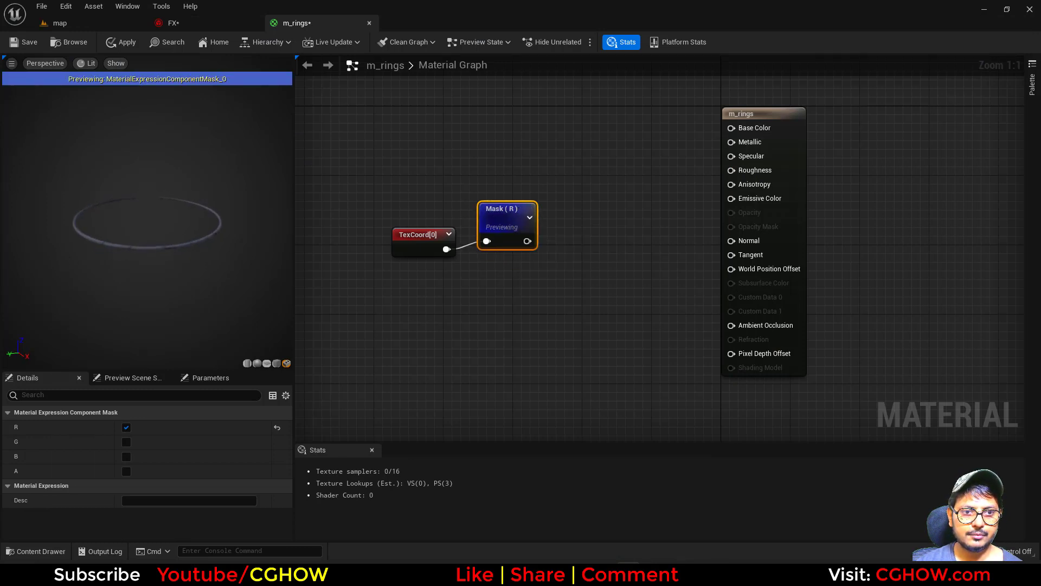
# - Add a Texture Sample node using the noise_blur texture below the mask node and preview it on the ring mesh
pyautogui.scroll(5, 92, 263)
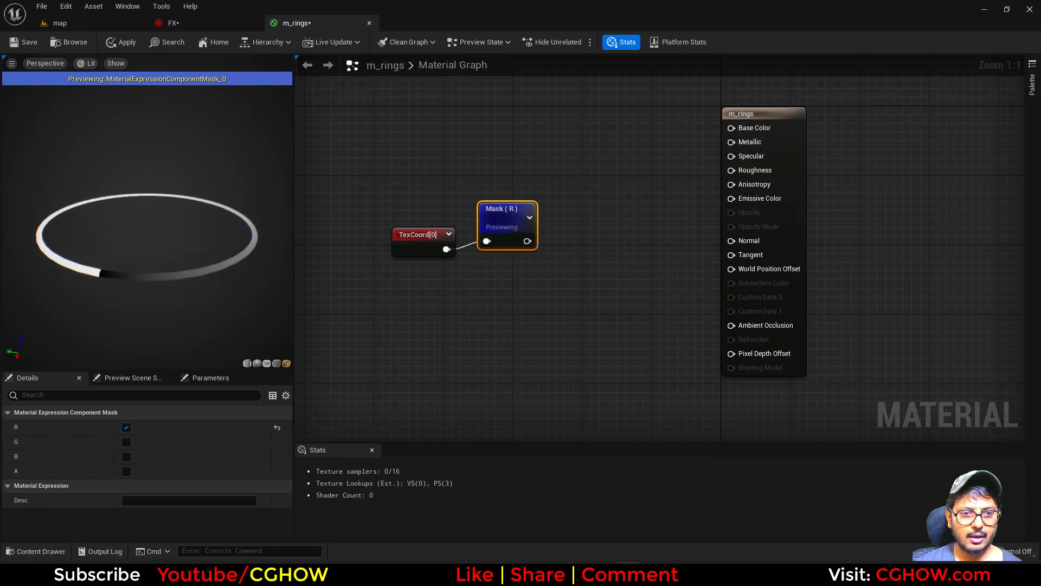
pyautogui.moveTo(121, 281)
pyautogui.mouseDown()
pyautogui.moveTo(121, 228)
pyautogui.moveTo(121, 282)
pyautogui.mouseUp()
pyautogui.moveTo(553, 249); pyautogui.dragTo(597, 192, button='right')
pyautogui.click(505, 266)
pyautogui.click(448, 241)
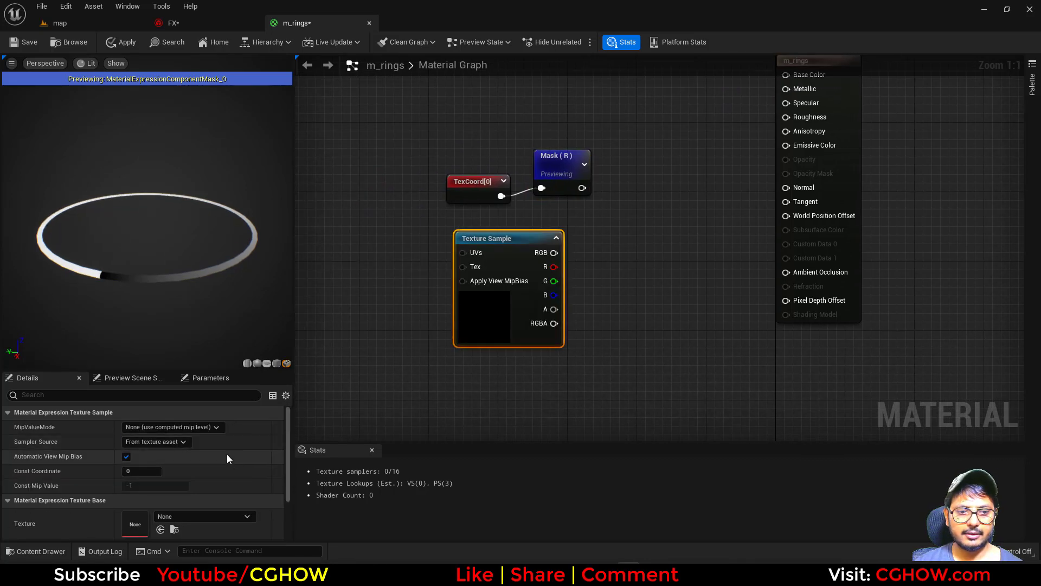
pyautogui.click(183, 516)
pyautogui.write('b')
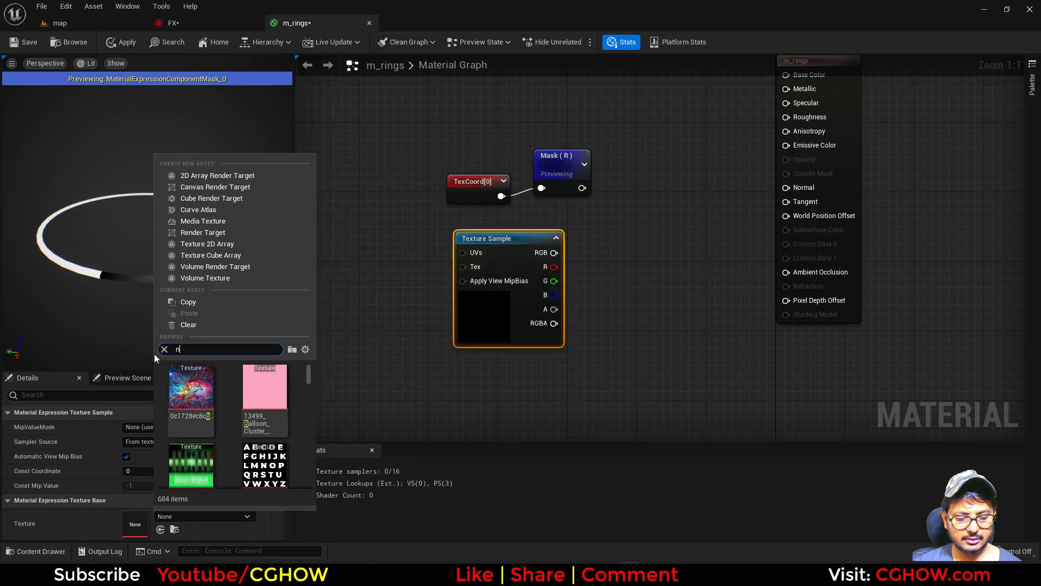
pyautogui.write('oise')
pyautogui.click(263, 425)
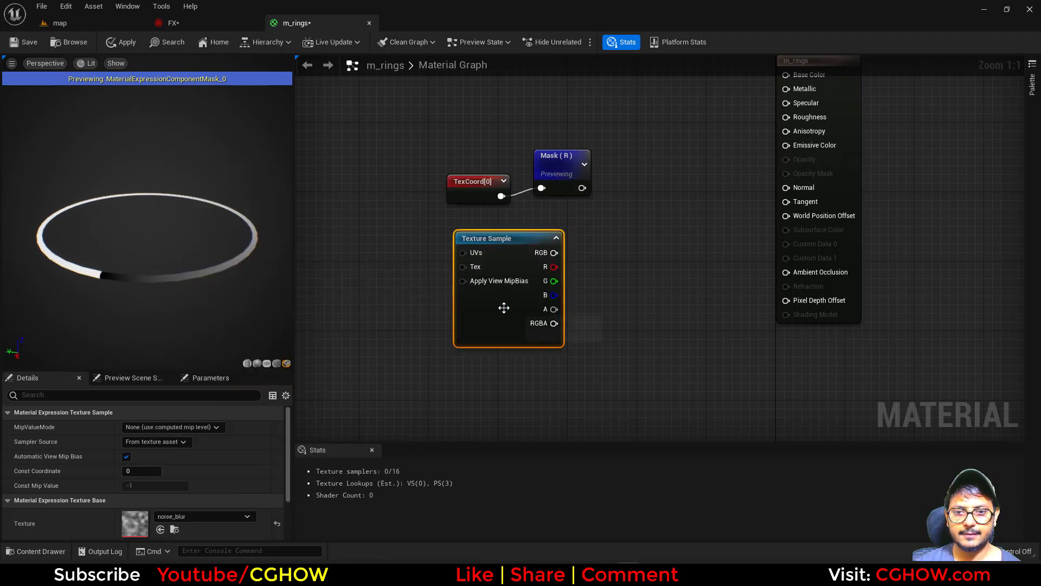
pyautogui.press('space')
pyautogui.moveTo(503, 308); pyautogui.dragTo(538, 321)
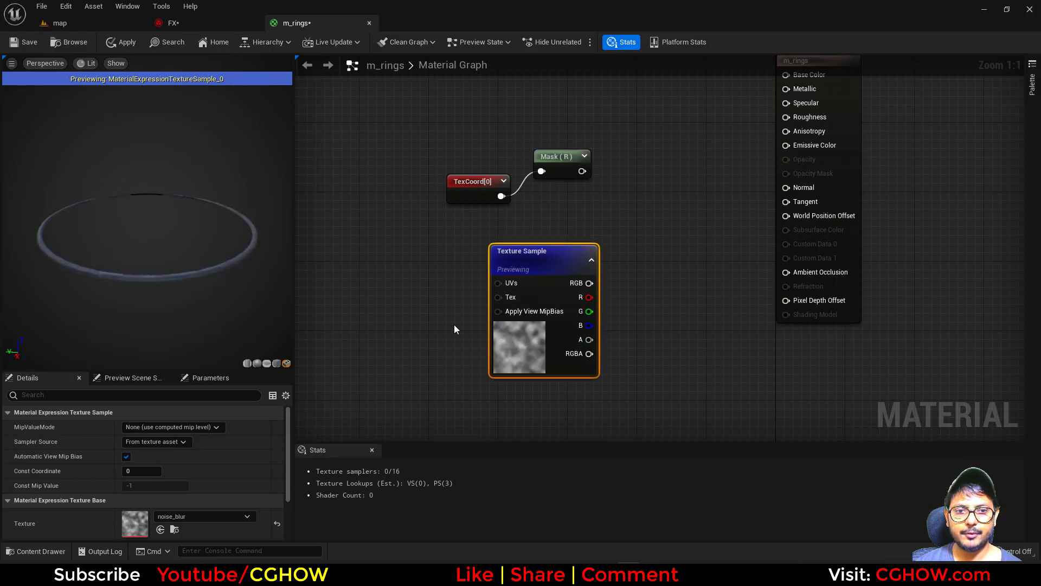
pyautogui.click(393, 286)
pyautogui.press('1')
pyautogui.click(384, 243)
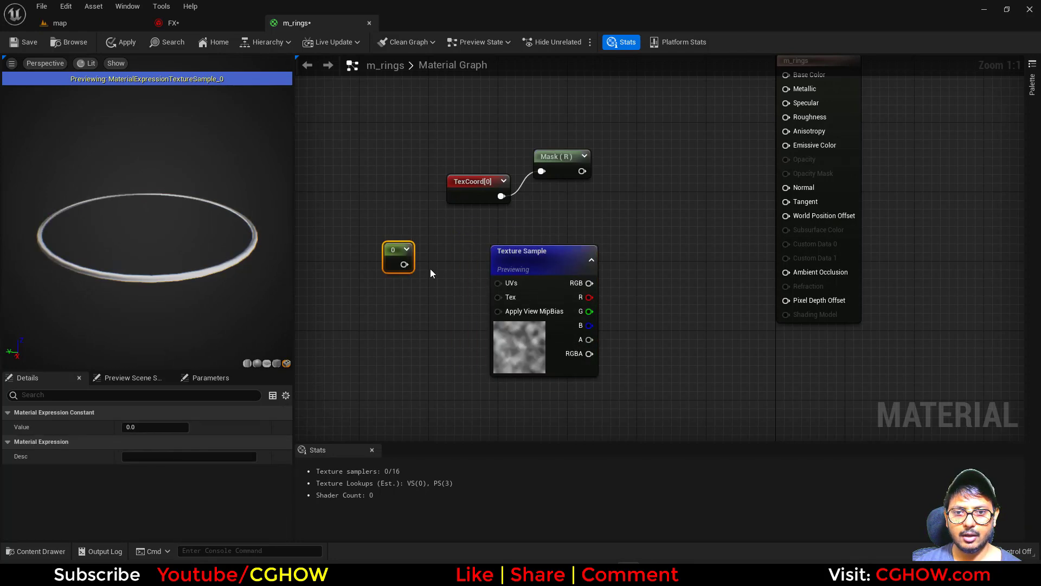
pyautogui.press('Delete')
# - Connect the TexCoord node to the Texture Sample's UVs, reposition both nodes and delete the Mask (R) node
pyautogui.moveTo(501, 196); pyautogui.dragTo(498, 282)
pyautogui.click(469, 181)
pyautogui.moveTo(470, 181); pyautogui.dragTo(402, 267)
pyautogui.click(563, 178)
pyautogui.press('Delete')
pyautogui.moveTo(563, 285); pyautogui.dragTo(563, 268)
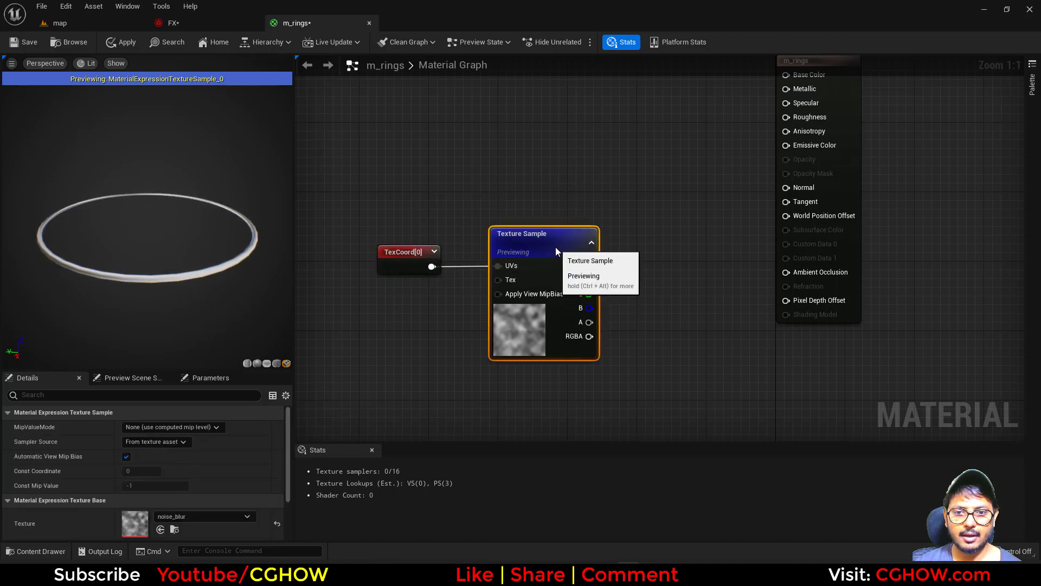
# - Add a Power node with exponent 2, feed it the texture's R channel and preview it
pyautogui.click(623, 242)
pyautogui.moveTo(589, 279); pyautogui.dragTo(632, 265)
pyautogui.press('space')
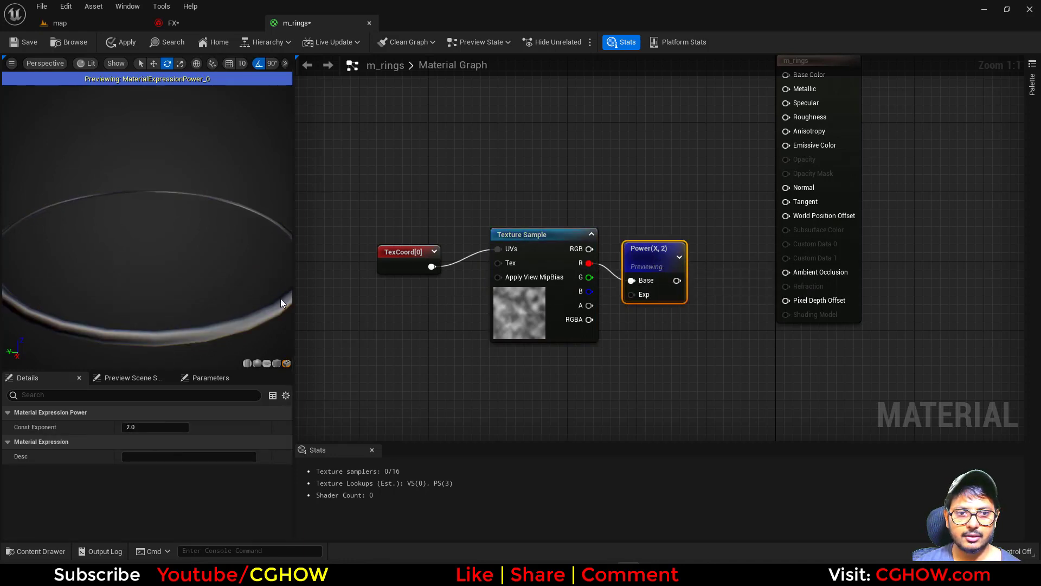
# - Toggle an option in the preview scene settings, return to the TexCoord node's properties and inspect the ring preview
pyautogui.click(386, 266)
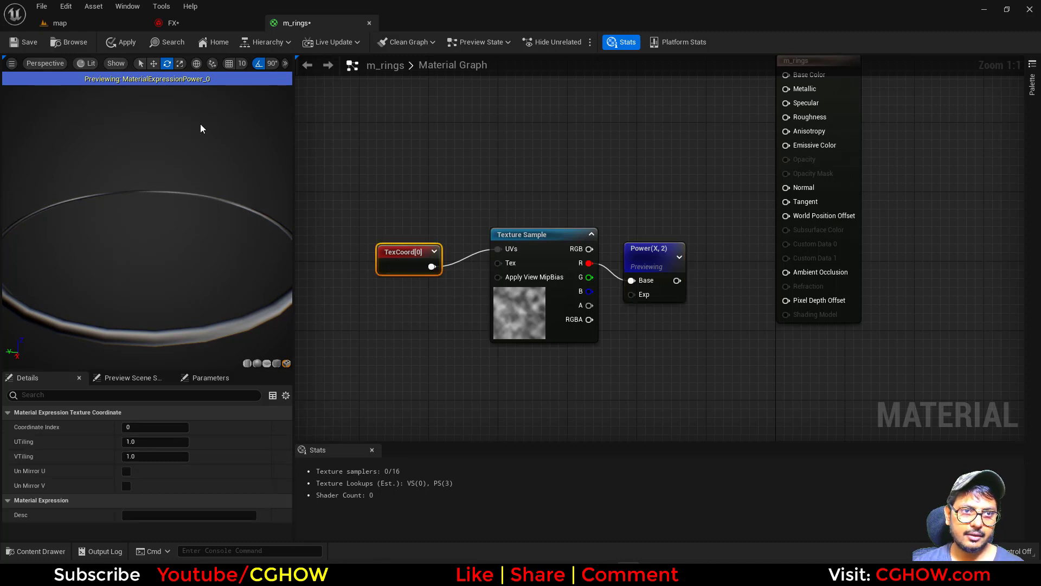
pyautogui.click(129, 378)
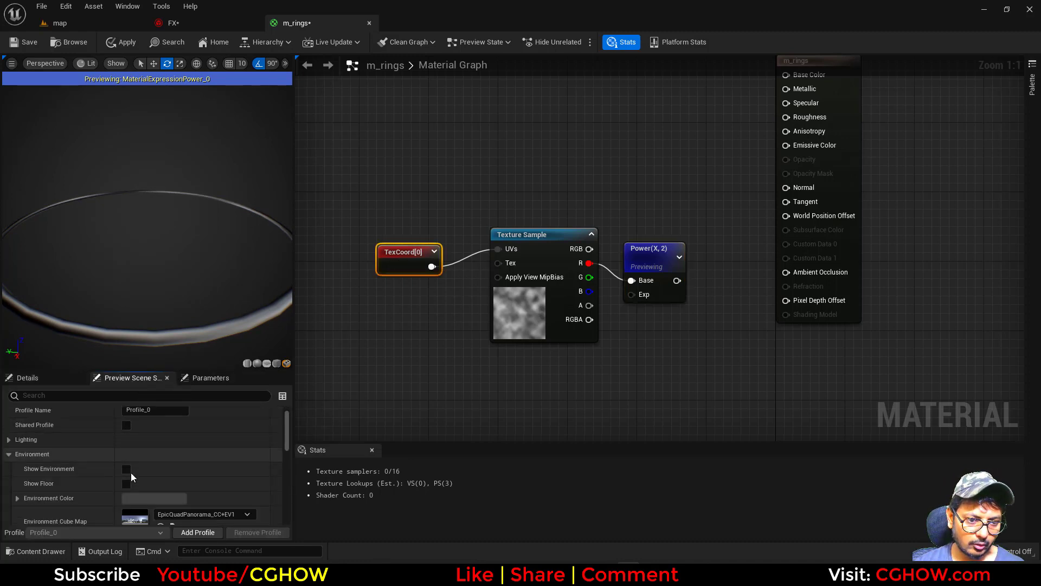
pyautogui.scroll(-2, 132, 476)
pyautogui.click(128, 491)
pyautogui.click(56, 378)
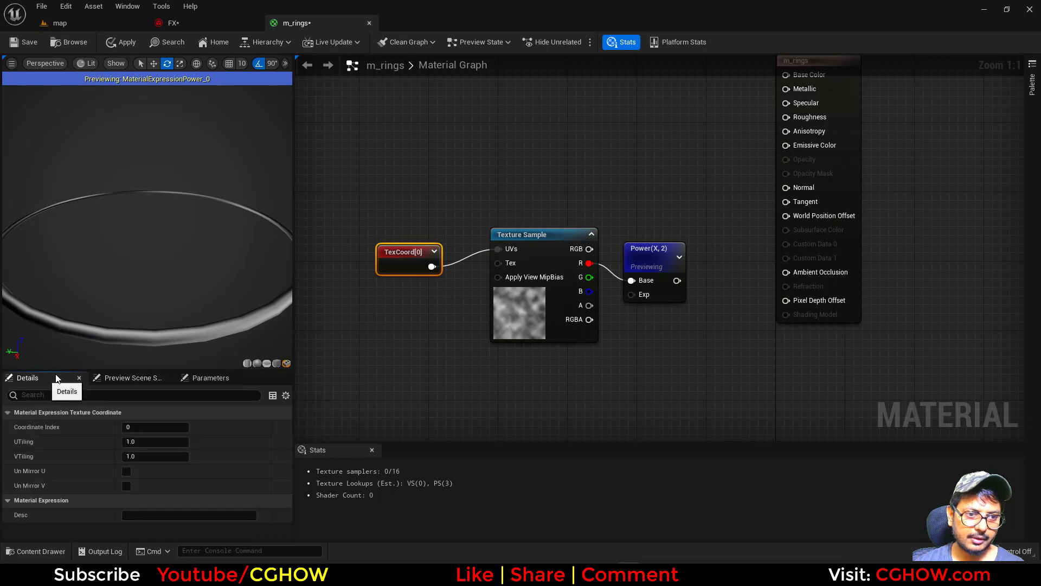
pyautogui.moveTo(162, 271); pyautogui.dragTo(163, 217, button='right')
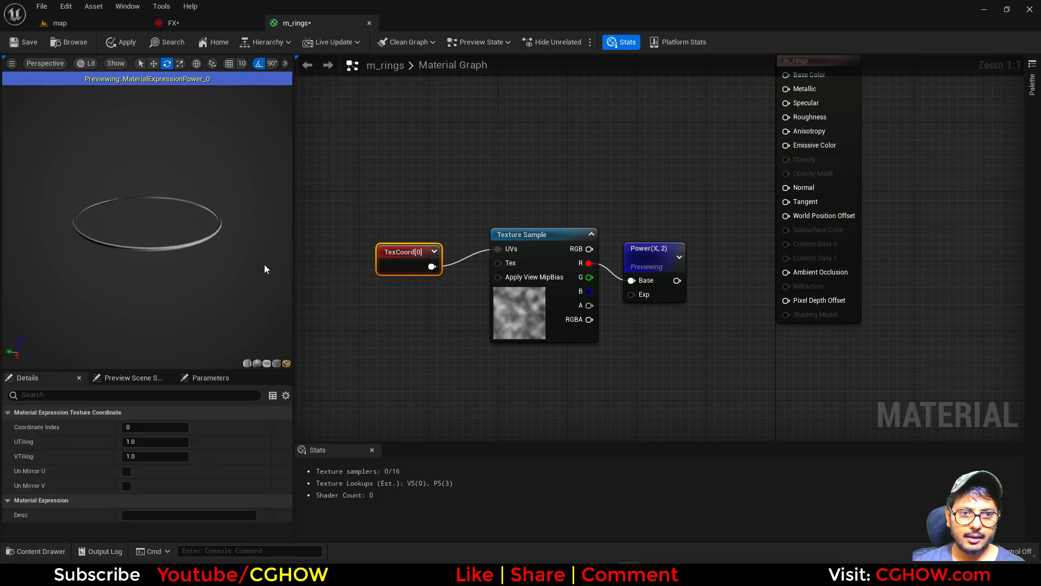
pyautogui.moveTo(265, 269); pyautogui.dragTo(265, 315, button='right')
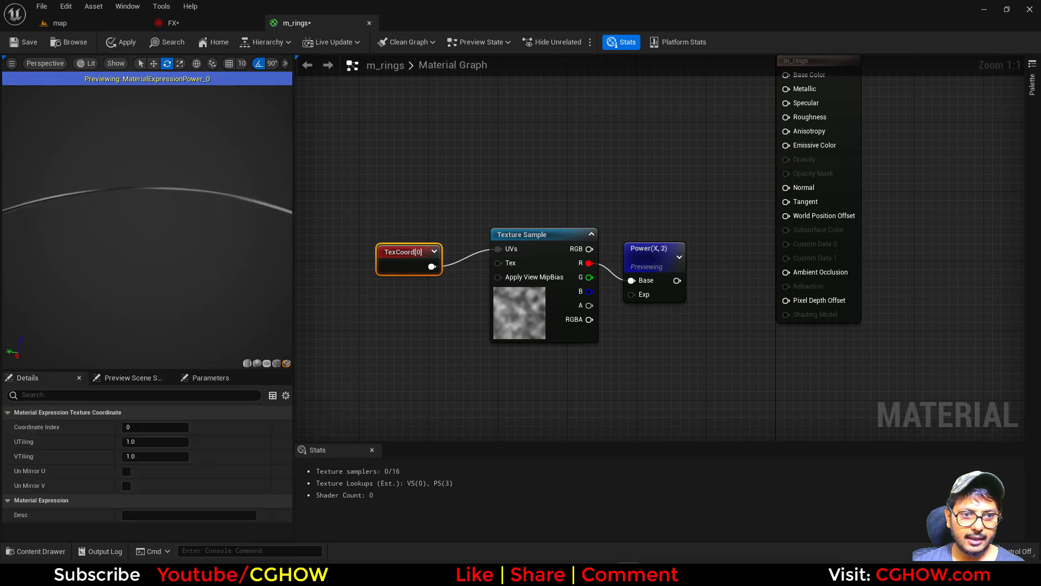
pyautogui.moveTo(271, 271); pyautogui.dragTo(271, 217, button='right')
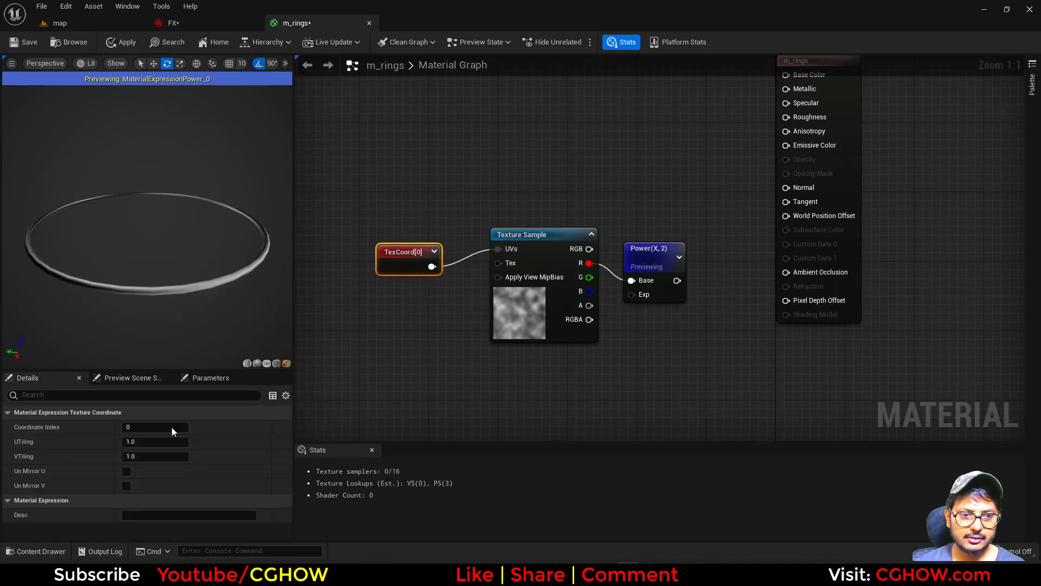
# - Set the TexCoord node's UTiling to 2.0 and VTiling to 0.0, and check the noise around the ring
pyautogui.write('1')
pyautogui.press('Return')
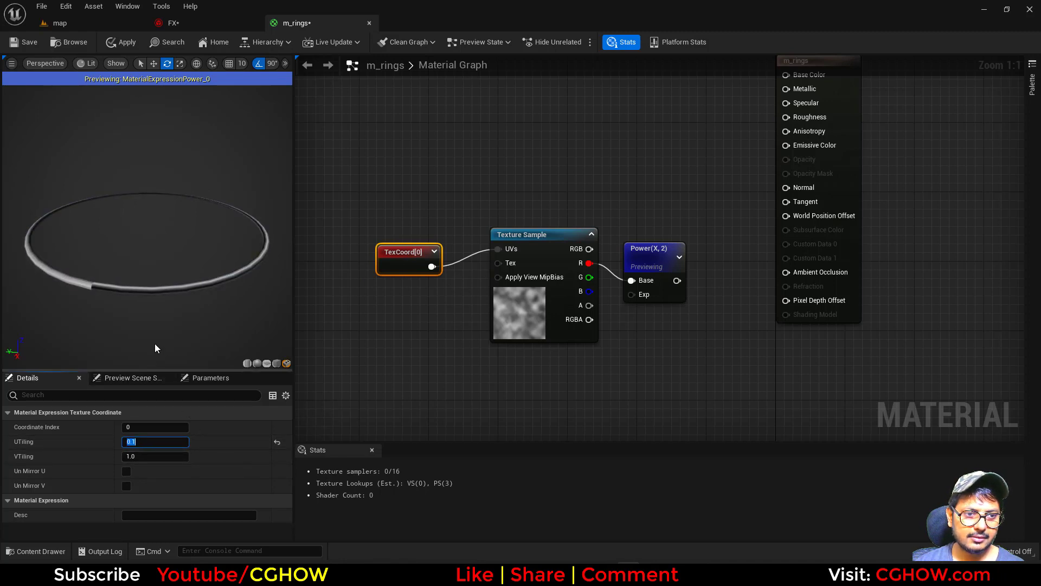
pyautogui.write('12')
pyautogui.press('Return')
pyautogui.click(148, 456)
pyautogui.write('0')
pyautogui.press('Return')
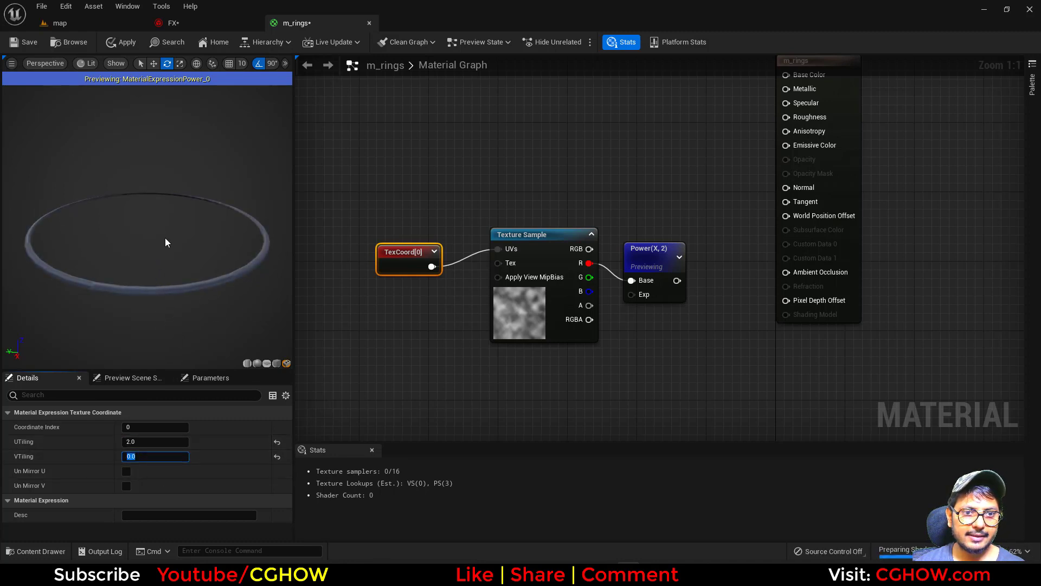
pyautogui.moveTo(210, 274); pyautogui.dragTo(173, 279)
# - Multiply the Power output by a VertexNormalWS node and route it through a second Multiply into World Position Offset
pyautogui.moveTo(641, 341); pyautogui.dragTo(508, 356, button='right')
pyautogui.moveTo(710, 171); pyautogui.dragTo(883, 195)
pyautogui.moveTo(523, 280); pyautogui.dragTo(520, 266)
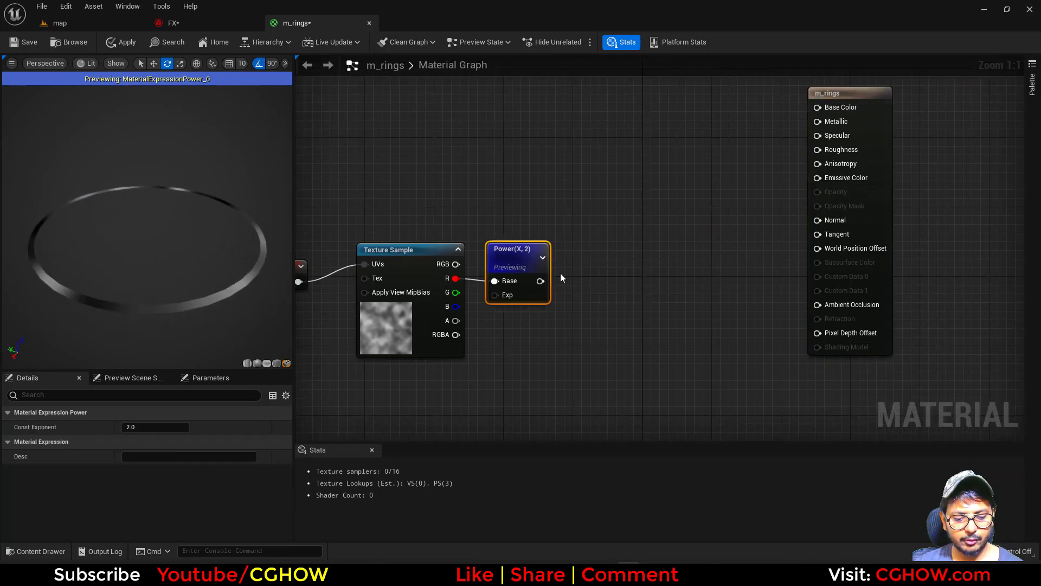
pyautogui.click(571, 252)
pyautogui.rightClick(524, 337)
pyautogui.write('vert')
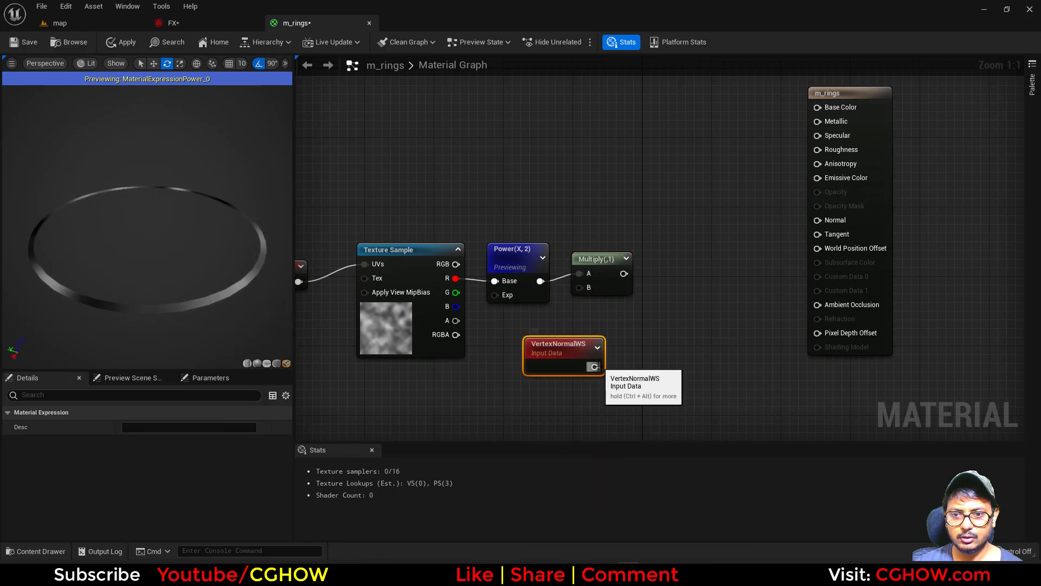
pyautogui.moveTo(595, 367); pyautogui.dragTo(584, 299)
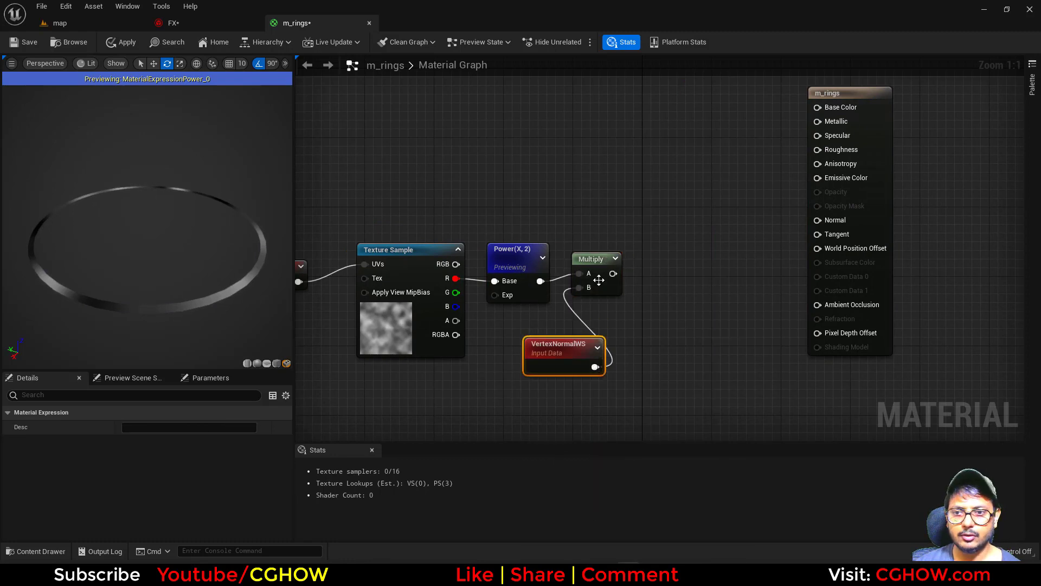
pyautogui.click(644, 251)
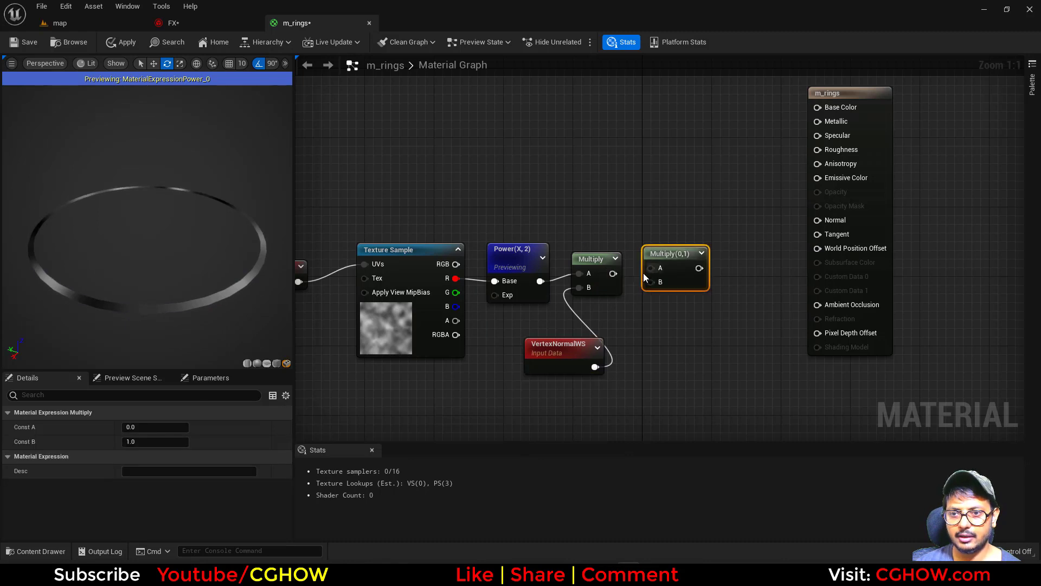
pyautogui.moveTo(613, 274); pyautogui.dragTo(805, 261)
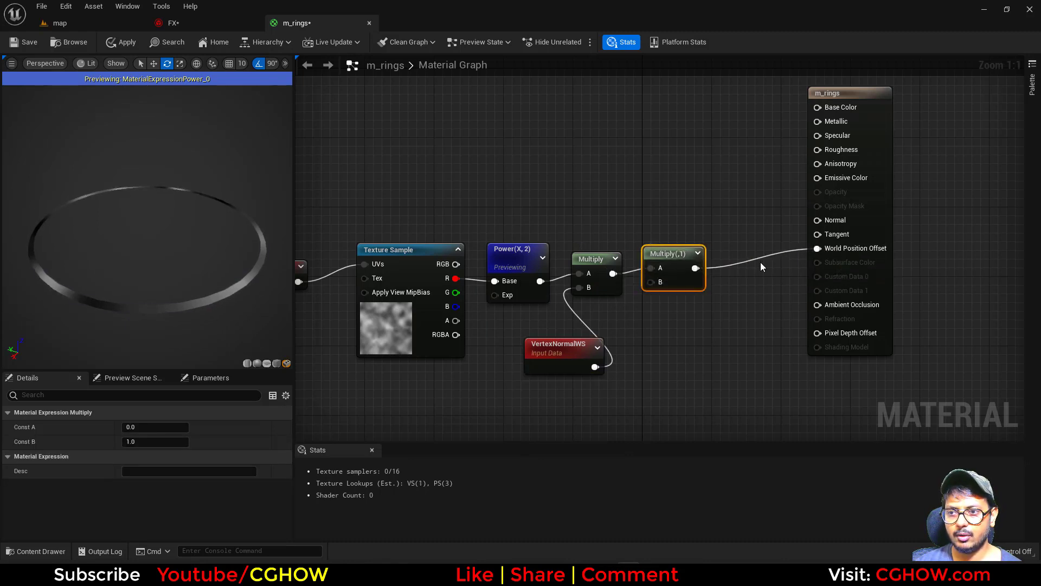
# - Compare the previews of the whole material, the second Multiply node and the Power node
pyautogui.click(542, 263)
pyautogui.press('space')
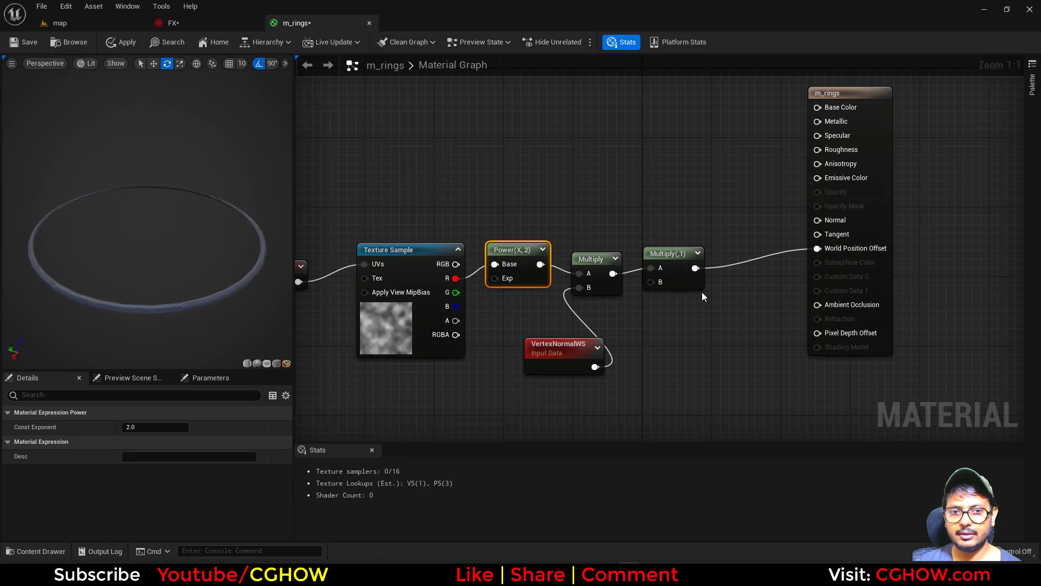
pyautogui.click(692, 287)
pyautogui.press('space')
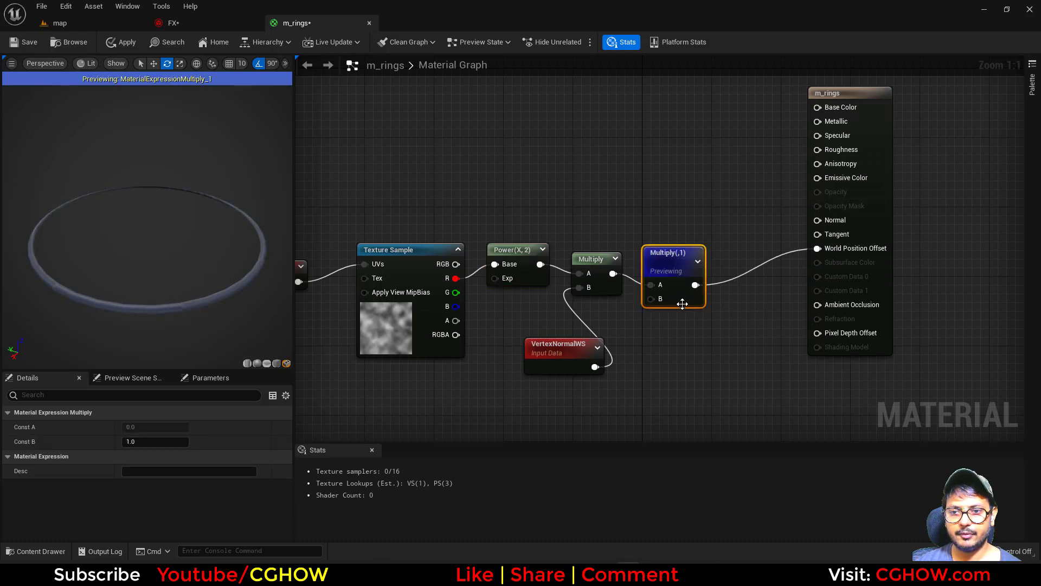
pyautogui.click(502, 252)
pyautogui.press('space')
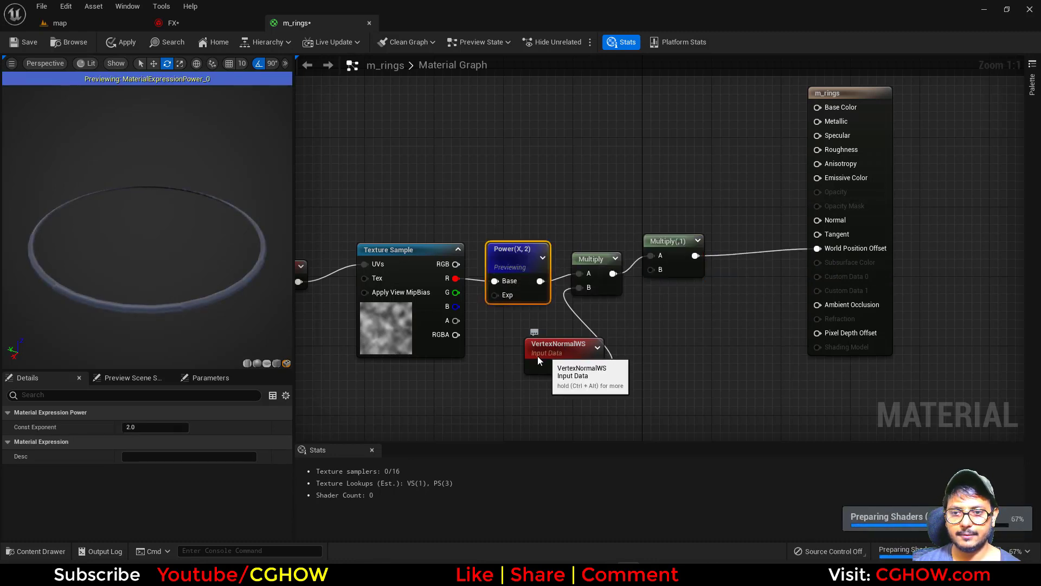
# - Move the VertexNormalWS node aside and set the second Multiply node's Const B to 5.0
pyautogui.moveTo(538, 356); pyautogui.dragTo(509, 365)
pyautogui.click(668, 266)
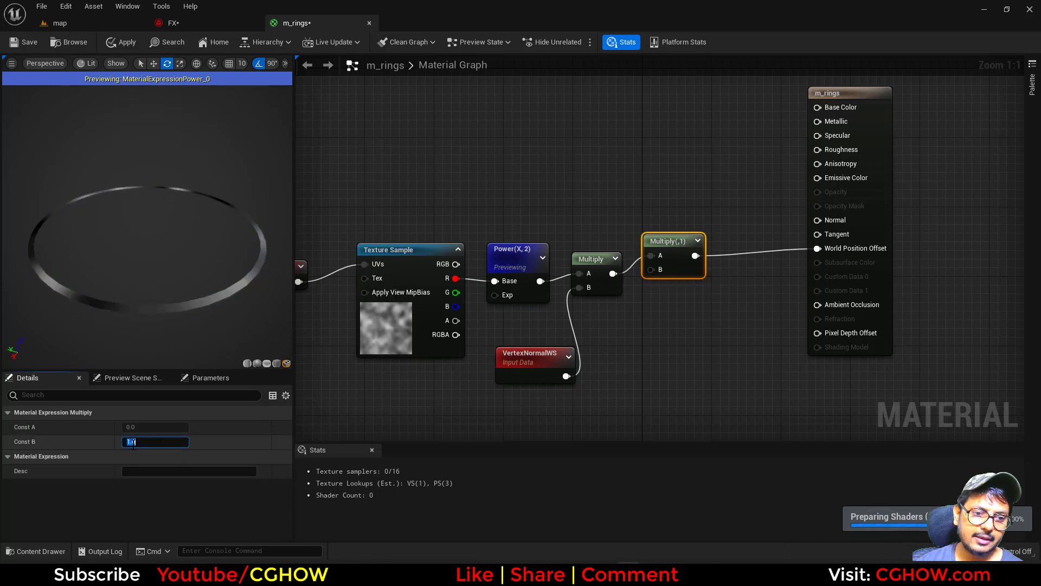
pyautogui.write('5')
pyautogui.press('Return')
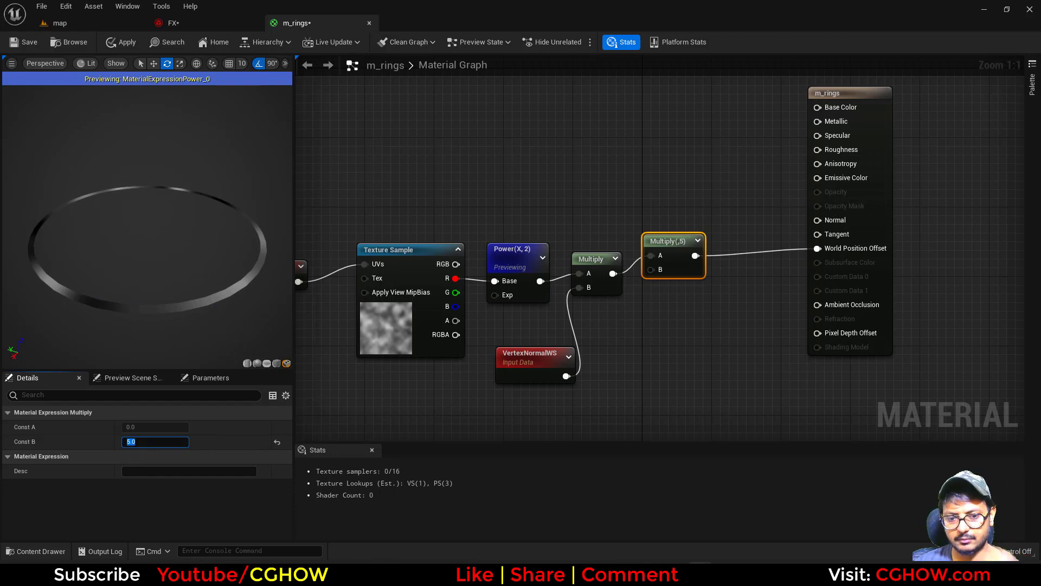
# - Stop previewing the Power node and inspect the displaced ring from several angles
pyautogui.moveTo(194, 309); pyautogui.dragTo(195, 297)
pyautogui.click(505, 282)
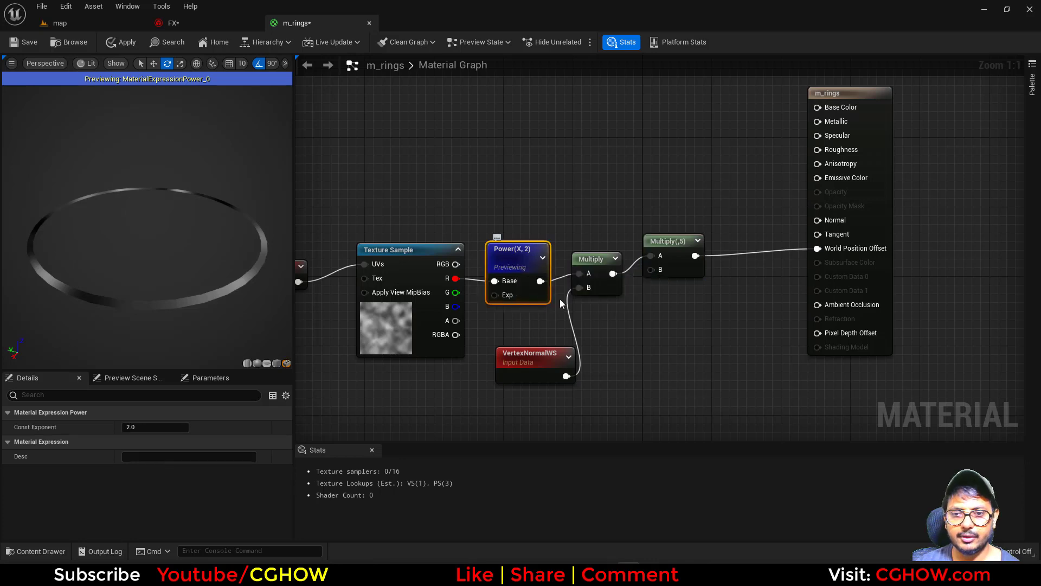
pyautogui.press('space')
pyautogui.moveTo(521, 282); pyautogui.dragTo(520, 291)
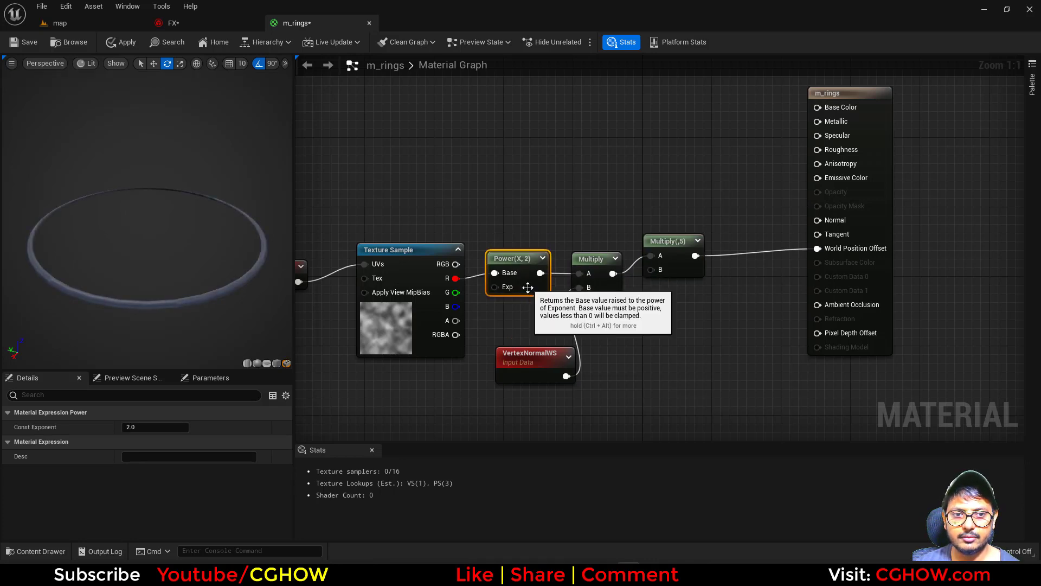
pyautogui.moveTo(198, 308); pyautogui.dragTo(186, 320)
pyautogui.moveTo(113, 272); pyautogui.dragTo(95, 271)
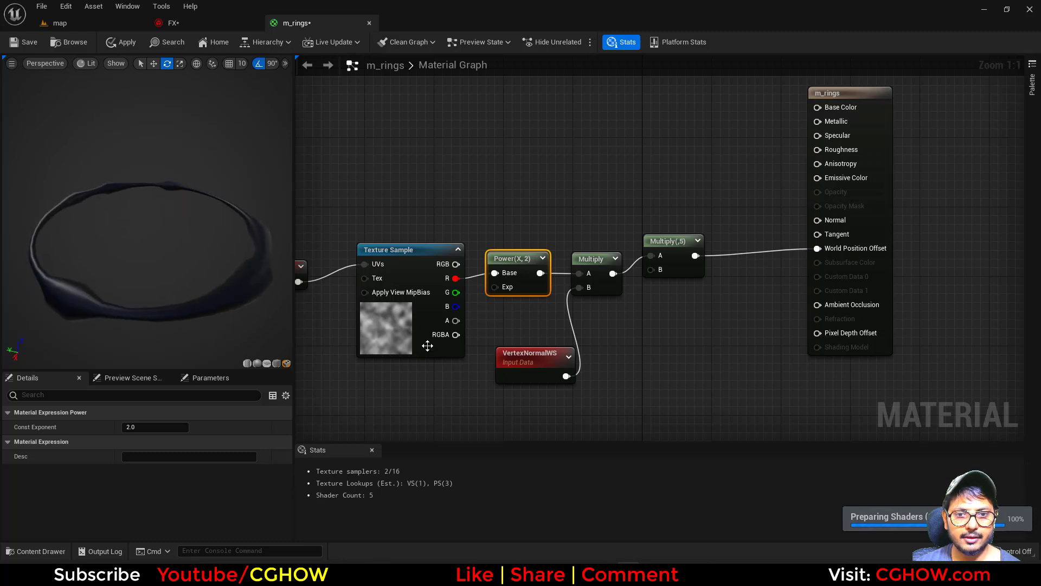
# - Check the TexCoord node's tiling and move the m_rings output node slightly lower in the graph
pyautogui.moveTo(427, 346); pyautogui.dragTo(524, 348, button='right')
pyautogui.click(385, 263)
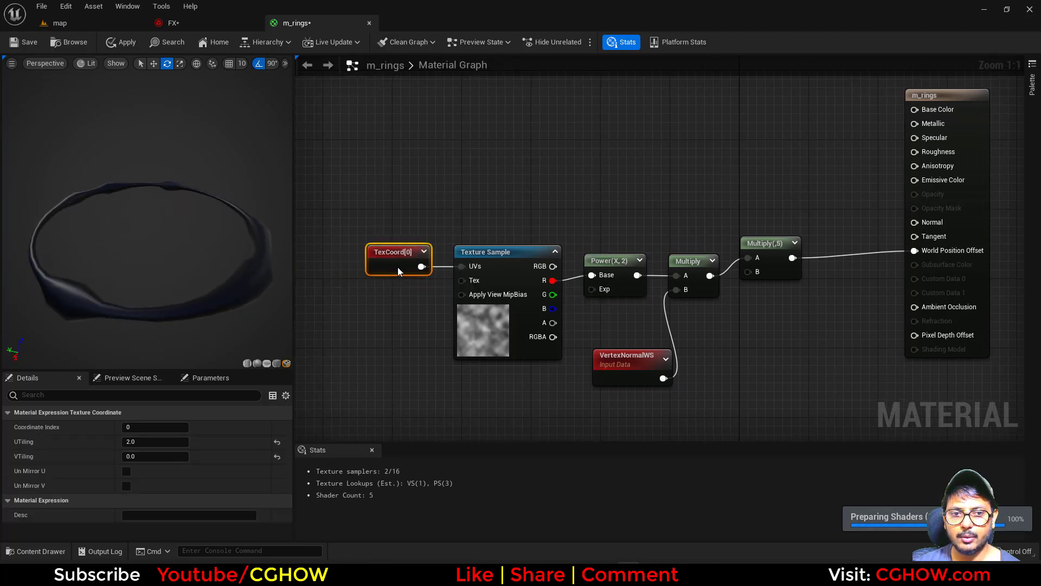
pyautogui.moveTo(431, 347); pyautogui.dragTo(365, 351, button='right')
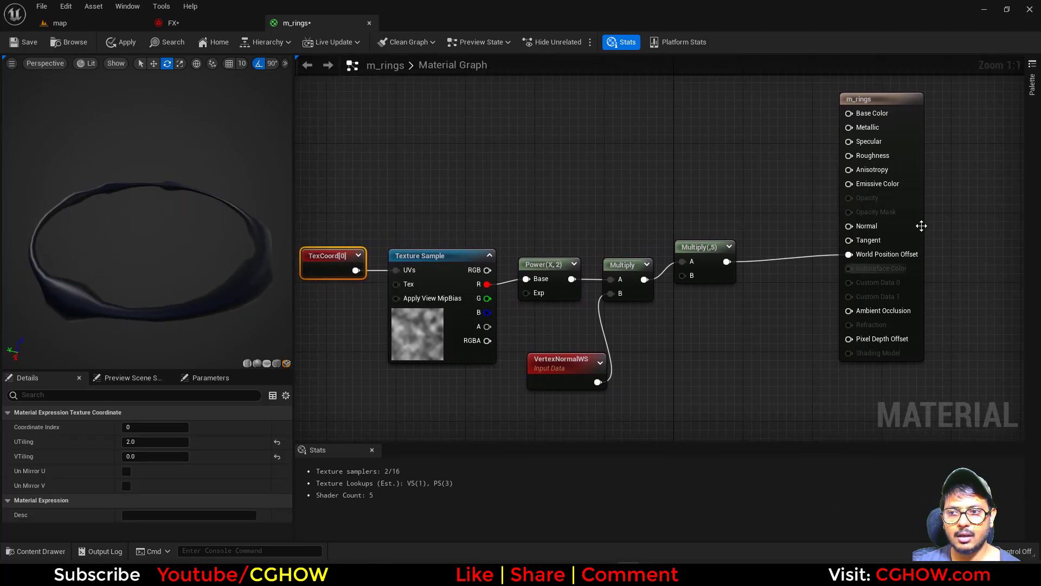
pyautogui.moveTo(922, 226); pyautogui.dragTo(938, 252)
pyautogui.moveTo(482, 232); pyautogui.dragTo(493, 253, button='right')
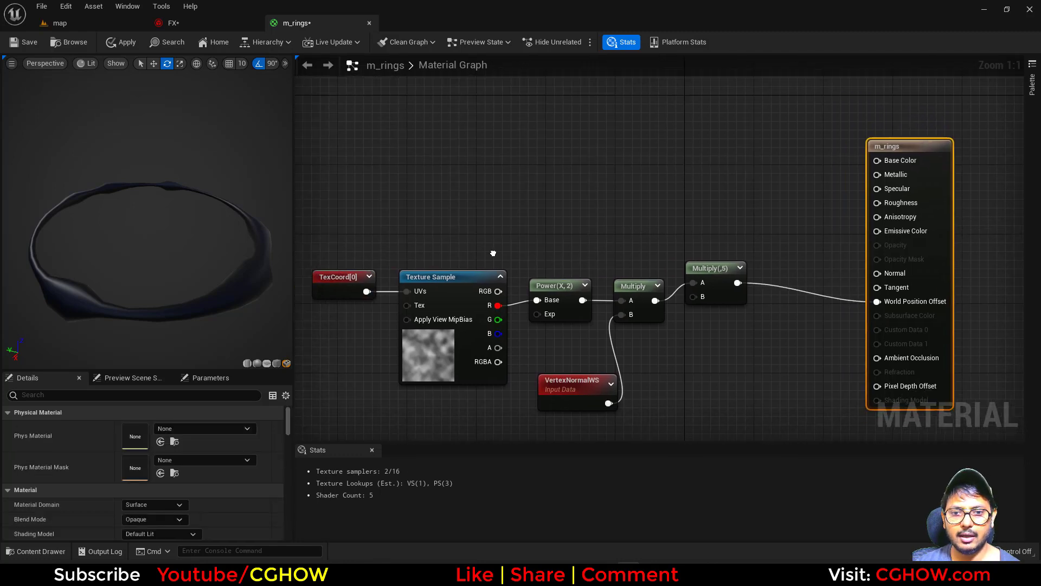
pyautogui.click(675, 167)
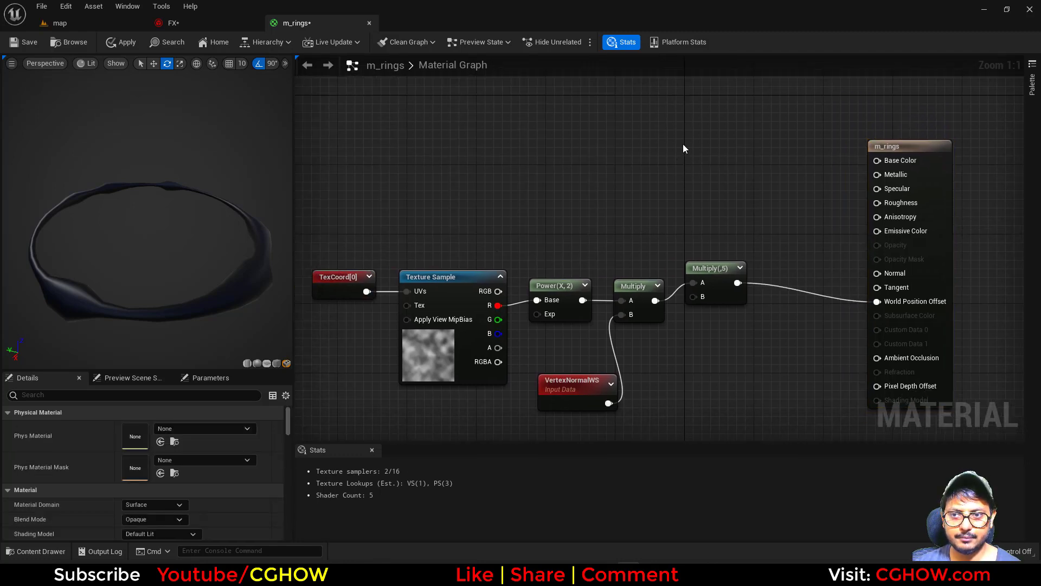
# - Add a Particle Color node above the displacement nodes and connect it to the material's Base Color
pyautogui.rightClick(684, 148)
pyautogui.write('part')
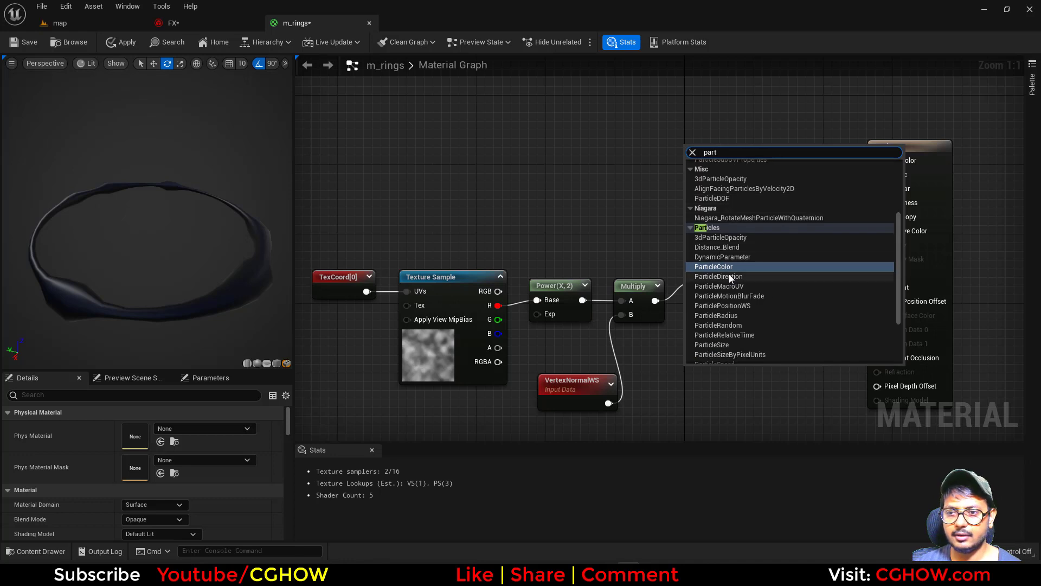
pyautogui.click(731, 267)
pyautogui.moveTo(743, 174); pyautogui.dragTo(816, 185)
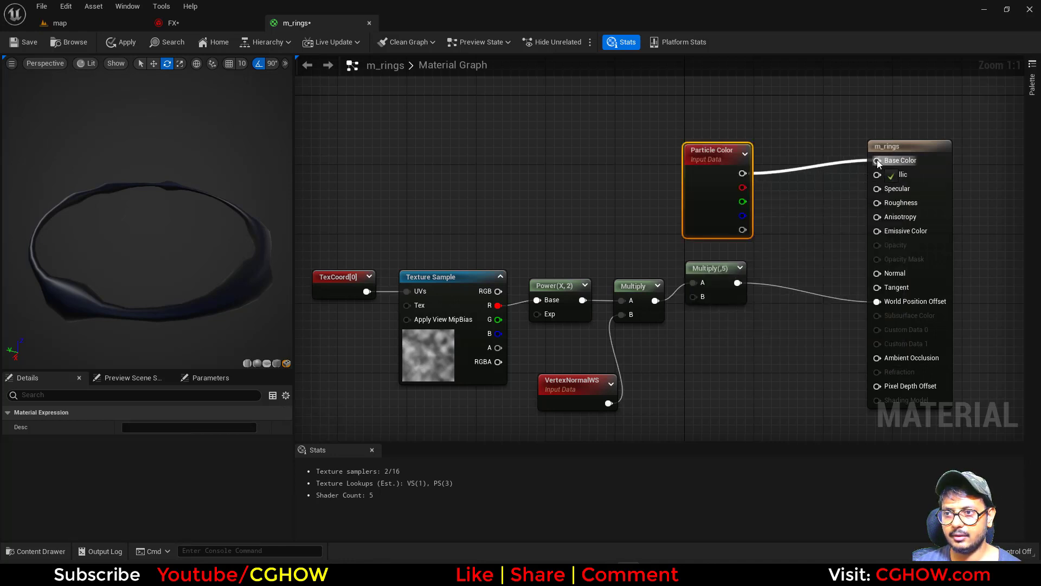
pyautogui.moveTo(877, 159); pyautogui.dragTo(877, 159)
pyautogui.moveTo(805, 245); pyautogui.dragTo(780, 201, button='right')
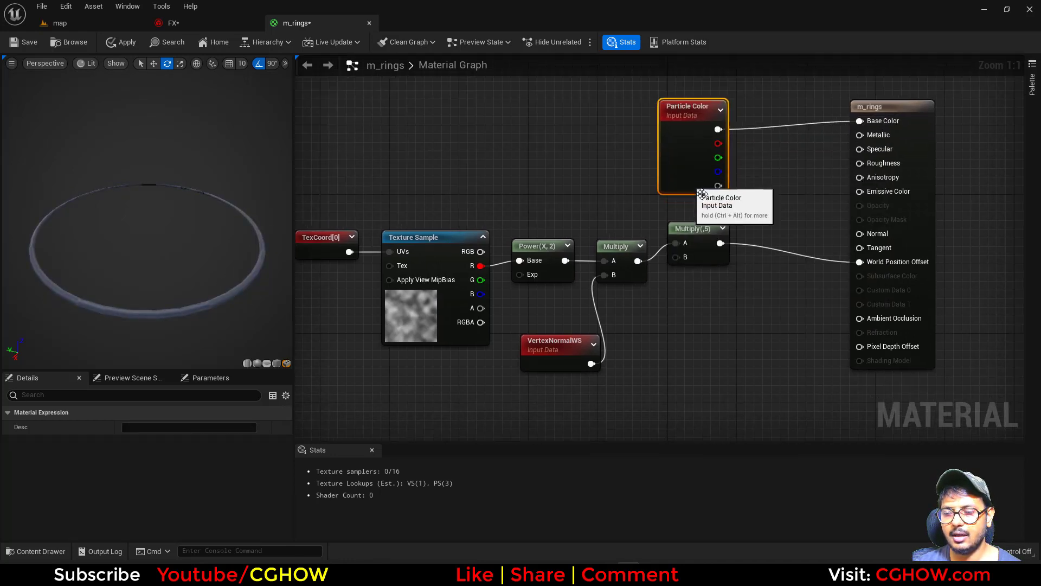
pyautogui.moveTo(701, 194); pyautogui.dragTo(681, 212, button='right')
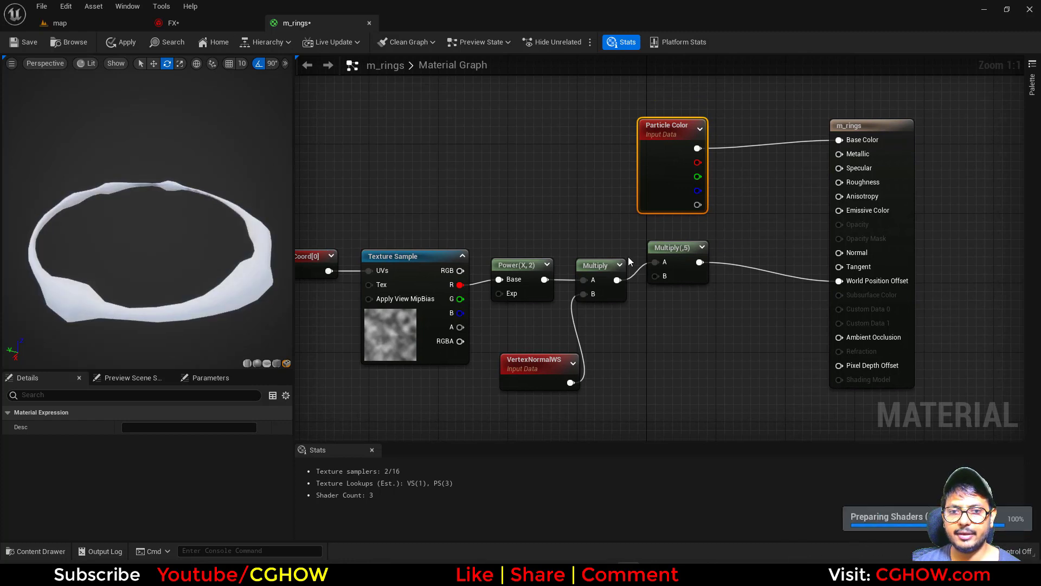
pyautogui.moveTo(760, 217); pyautogui.dragTo(760, 216, button='right')
# - Add a Dynamic Parameter node below the TexCoord and Texture Sample nodes
pyautogui.moveTo(684, 300); pyautogui.dragTo(776, 254, button='right')
pyautogui.moveTo(362, 366); pyautogui.dragTo(375, 315, button='right')
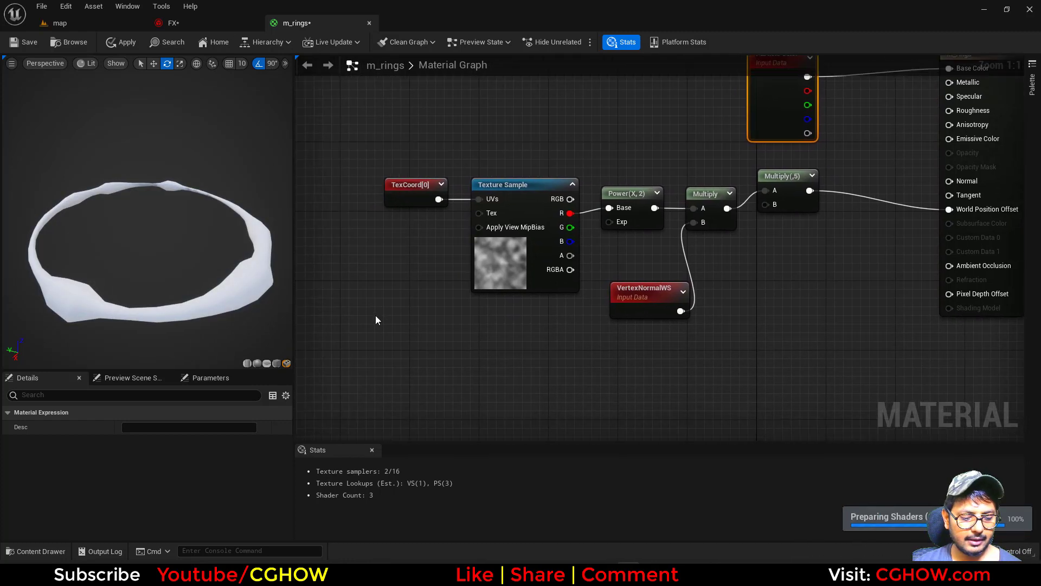
pyautogui.rightClick(375, 315)
pyautogui.write('dyn')
pyautogui.click(402, 373)
pyautogui.moveTo(460, 344); pyautogui.dragTo(484, 223)
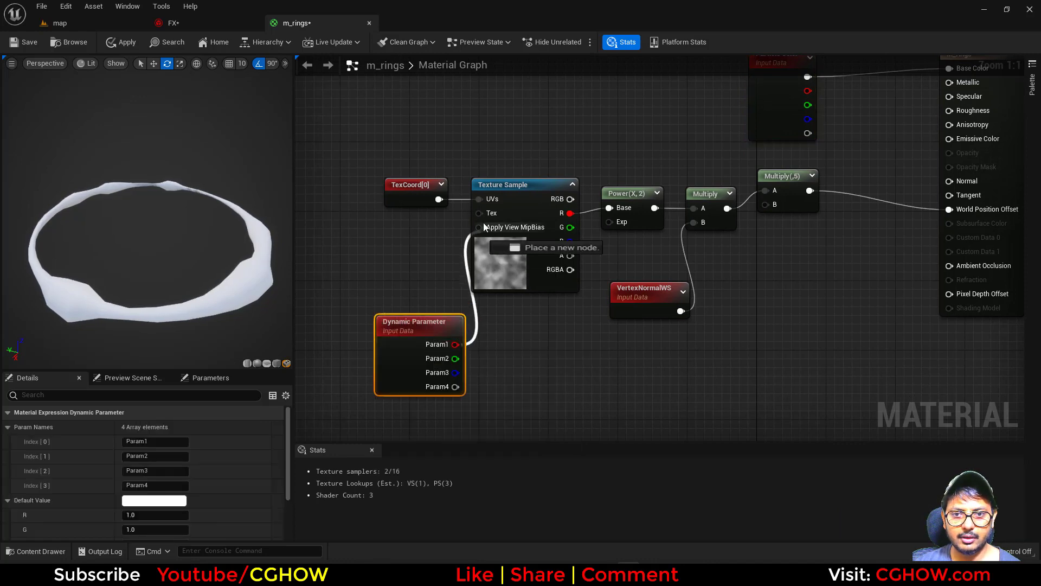
pyautogui.moveTo(464, 265); pyautogui.dragTo(465, 291)
# - Multiply TexCoord by Param1 ahead of the Texture Sample's UVs, and connect Param2 to the Power node's Exp
pyautogui.moveTo(415, 194); pyautogui.dragTo(378, 197)
pyautogui.press('m')
pyautogui.click(370, 178)
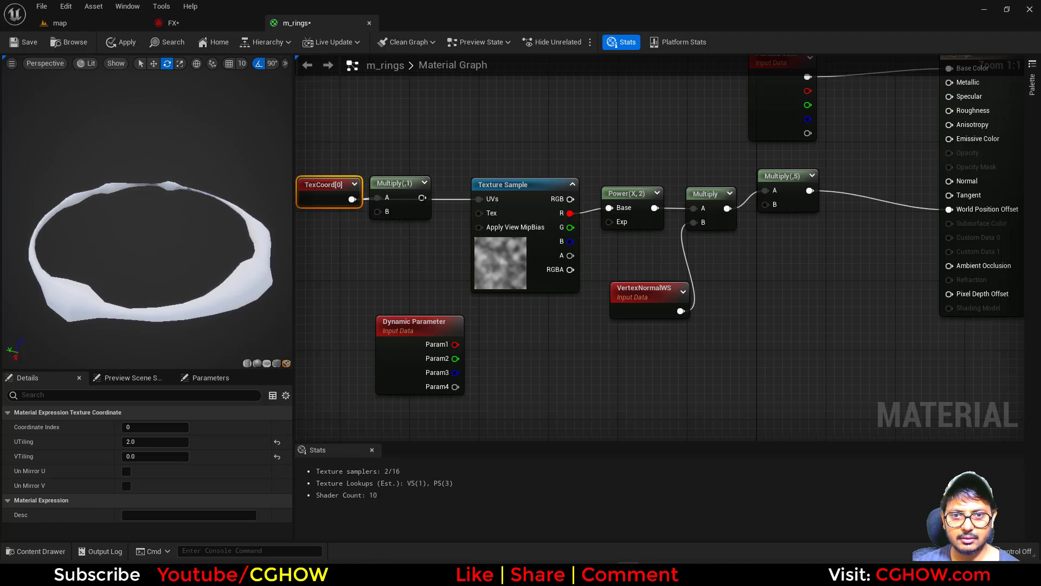
pyautogui.moveTo(484, 203); pyautogui.dragTo(485, 201)
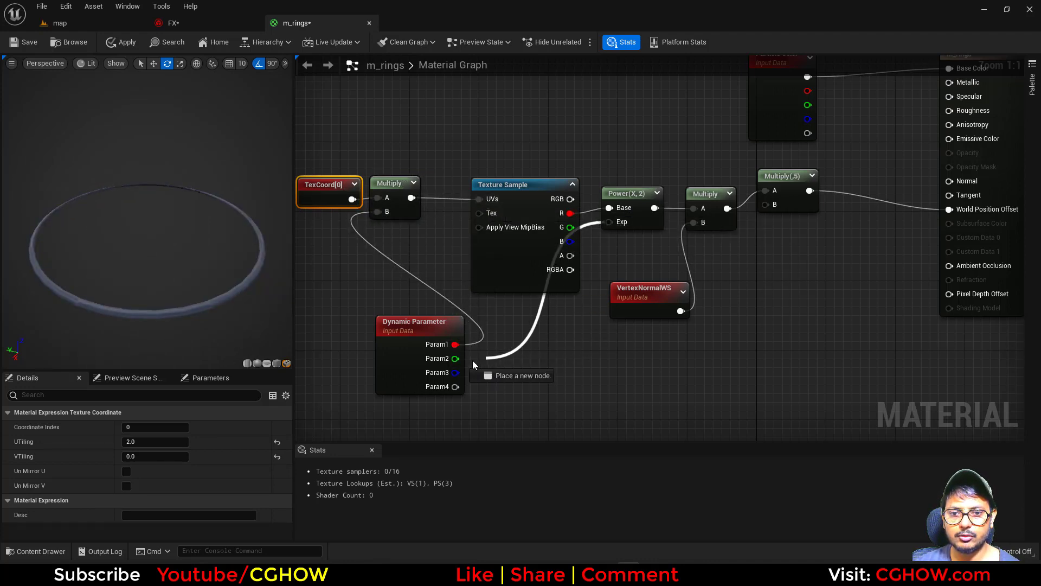
pyautogui.moveTo(432, 365); pyautogui.dragTo(432, 365)
# - Name the first two dynamic parameters tile and pow, and save the m_rings material
pyautogui.click(417, 380)
pyautogui.click(139, 442)
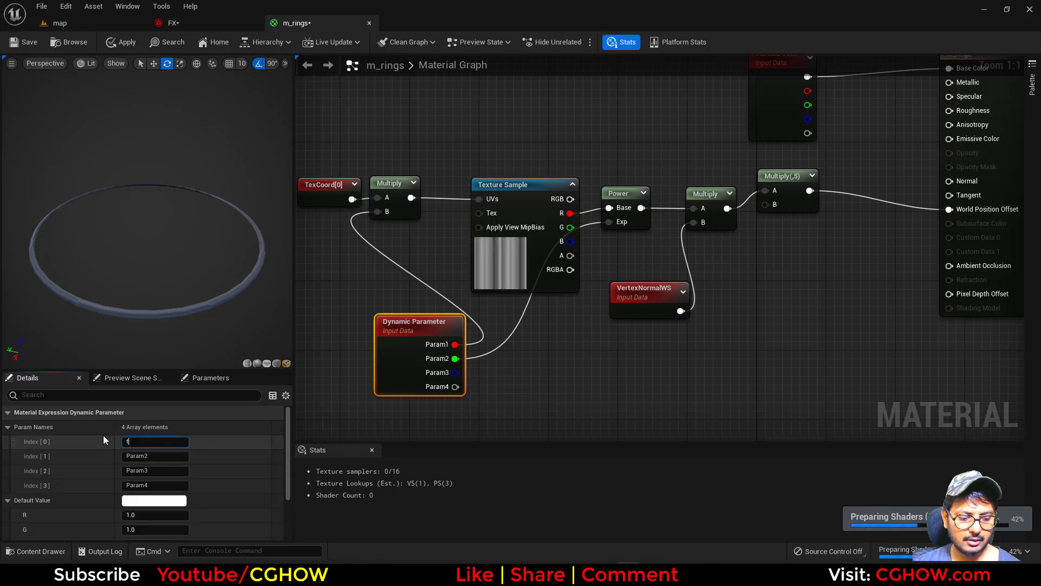
pyautogui.write('tilepow')
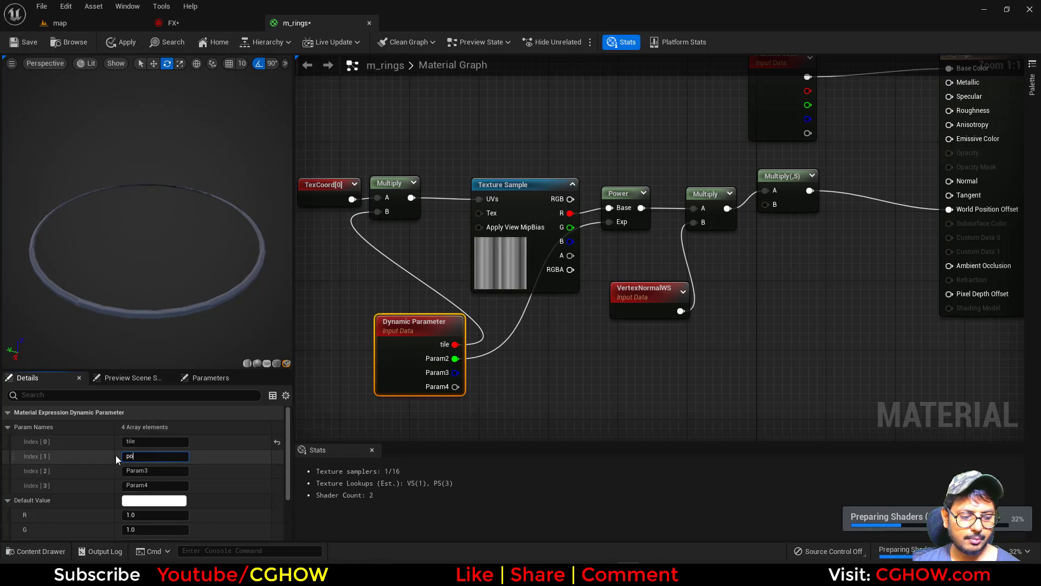
pyautogui.press('Return')
pyautogui.click(558, 423)
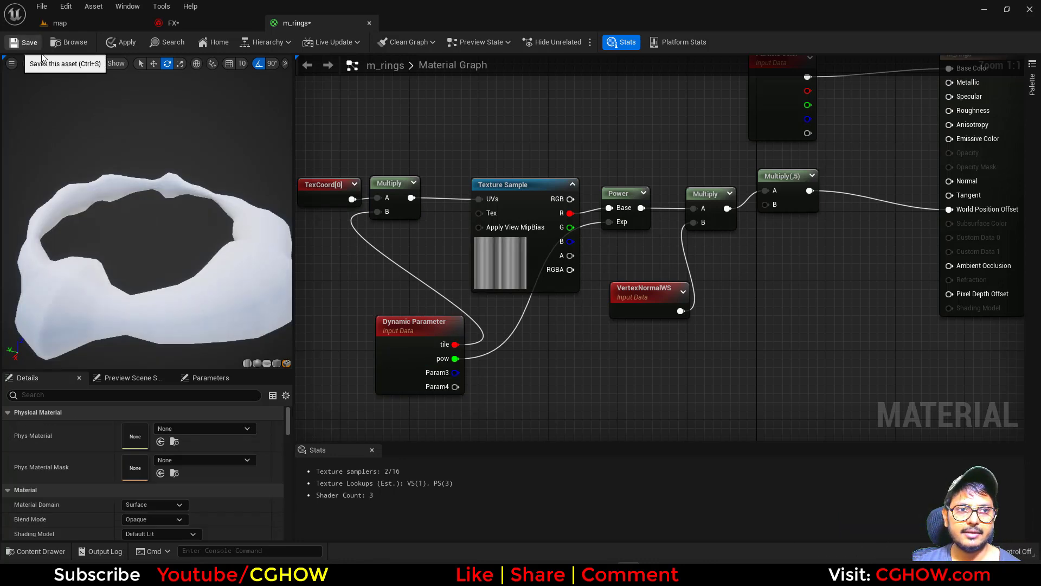
pyautogui.click(24, 42)
# - Enable the material override on the FX system's Rings Mesh Renderer and assign m_rings as its explicit material
pyautogui.click(66, 42)
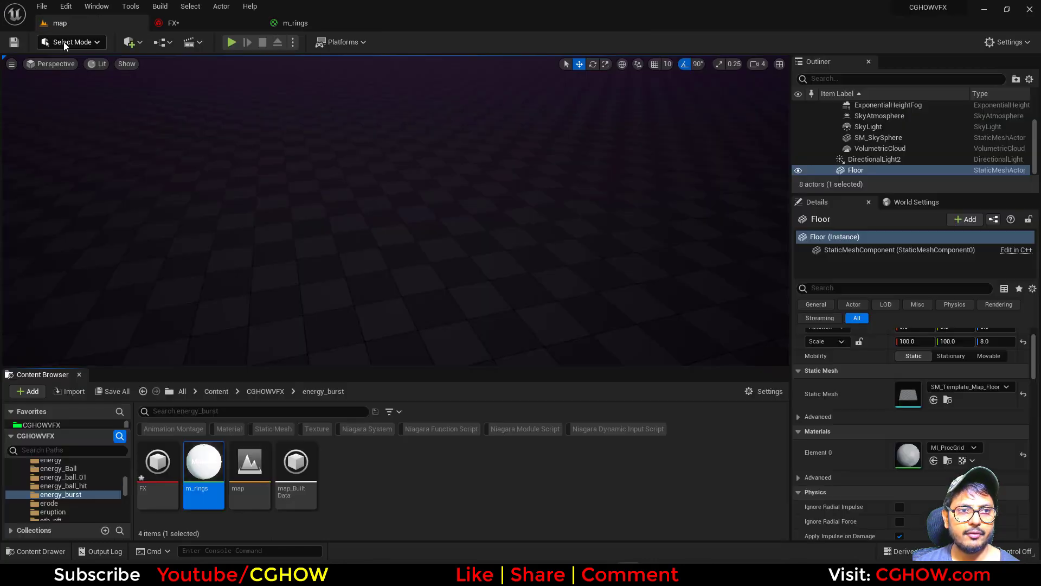
pyautogui.click(201, 23)
pyautogui.click(208, 315)
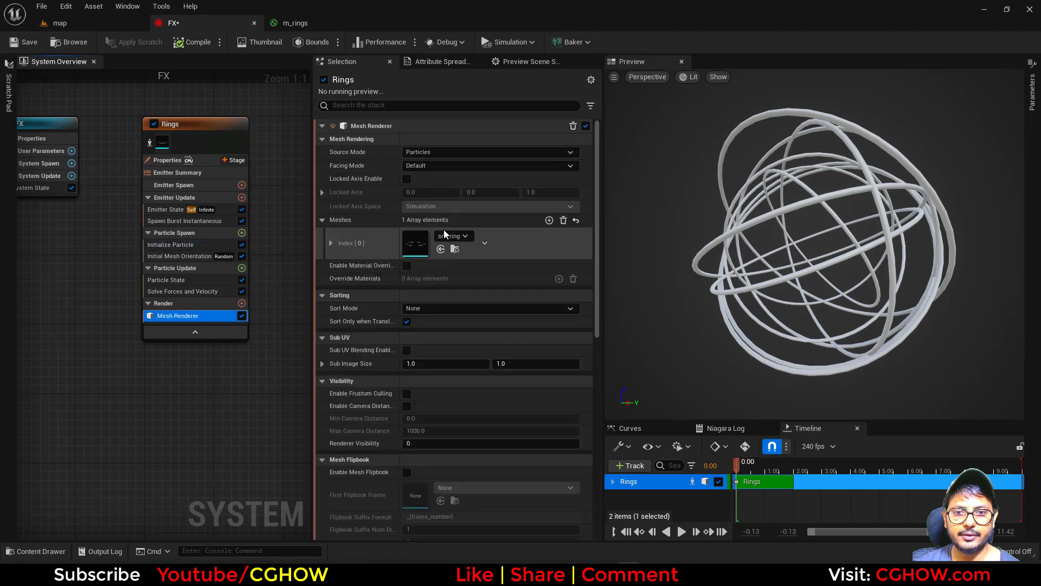
pyautogui.click(406, 266)
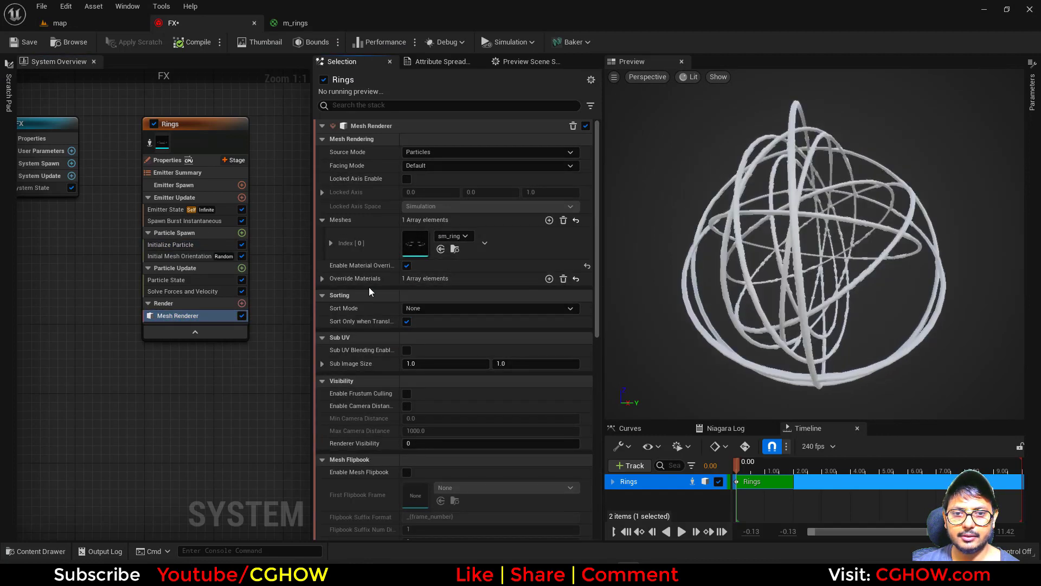
pyautogui.click(321, 279)
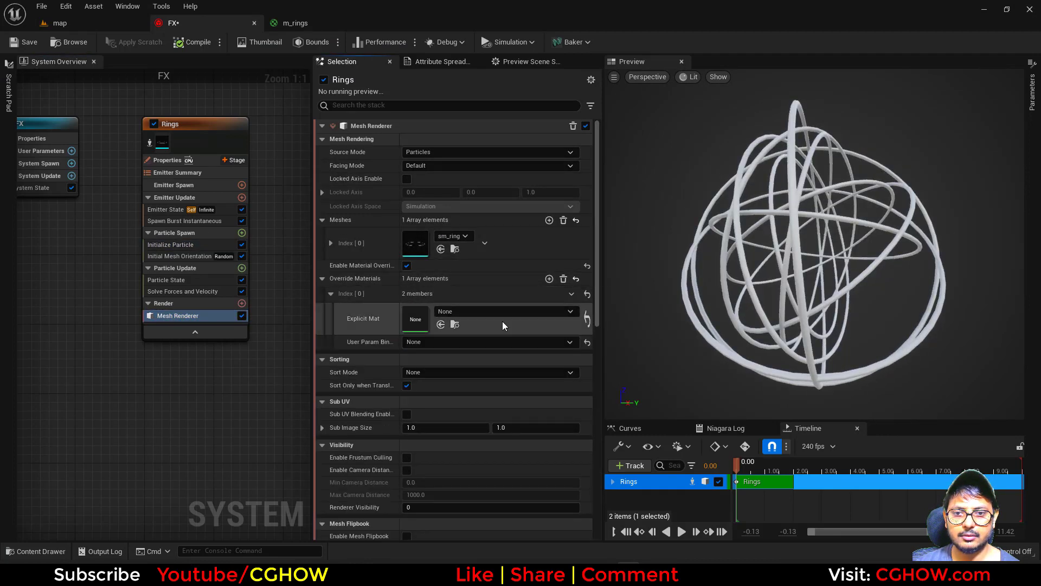
pyautogui.click(442, 324)
# - Set the Rings emitter's initial particle color to black with R, G and B at 0
pyautogui.click(179, 245)
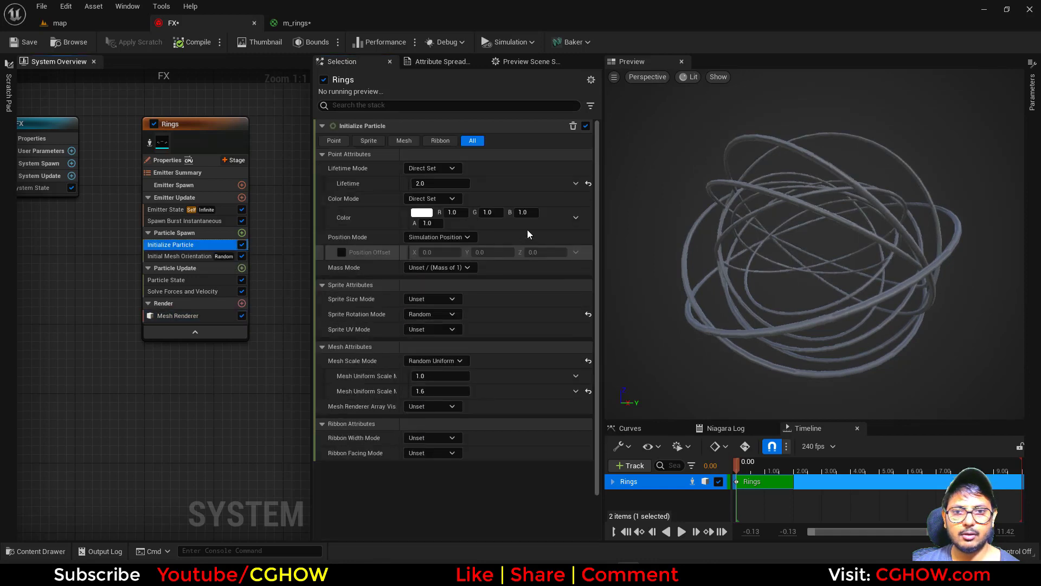
pyautogui.write('0')
pyautogui.press('Tab')
pyautogui.write('0')
pyautogui.press('Tab')
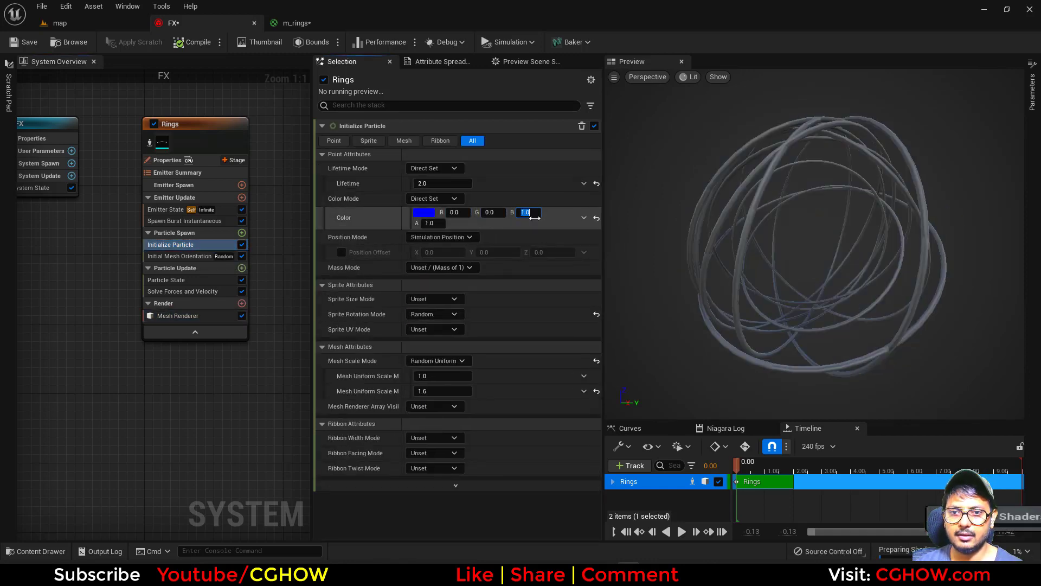
pyautogui.write('0')
pyautogui.press('Return')
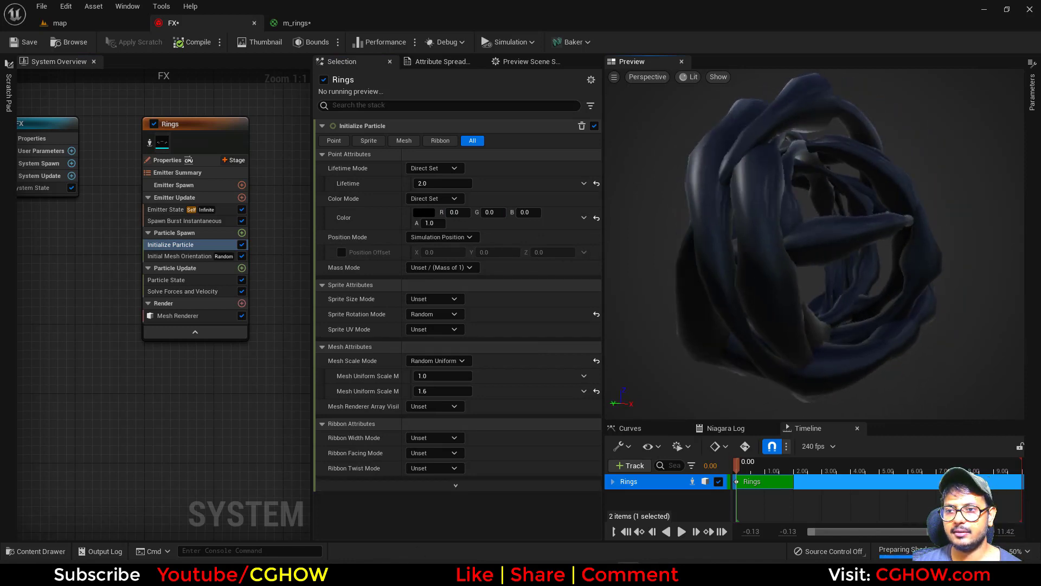
# - Add a Dynamic Material Parameters module to Particle Update with tile set to 1 and pow to 2
pyautogui.click(242, 268)
pyautogui.write('dyn')
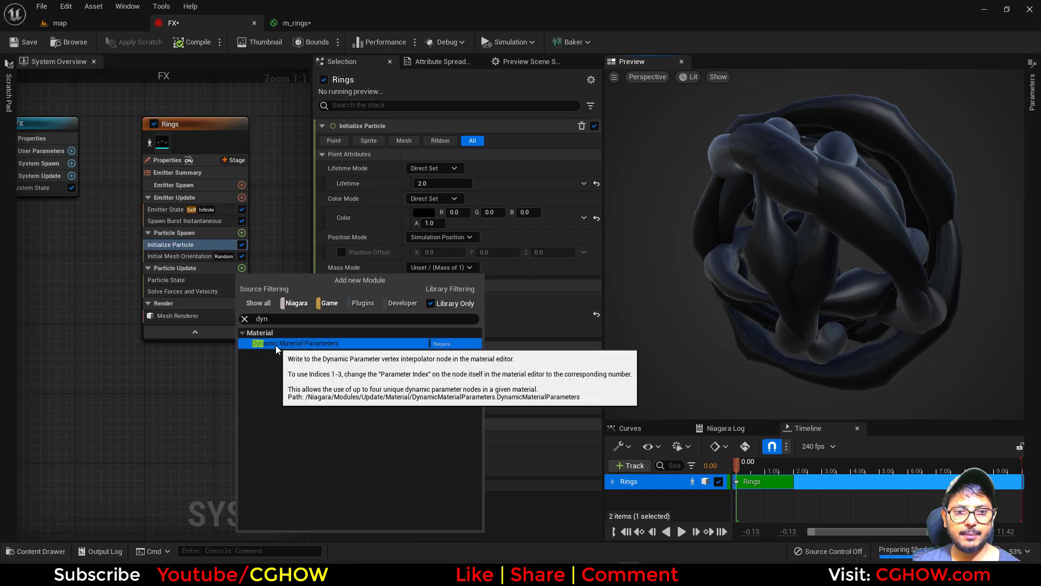
pyautogui.click(276, 343)
pyautogui.click(435, 184)
pyautogui.write('1')
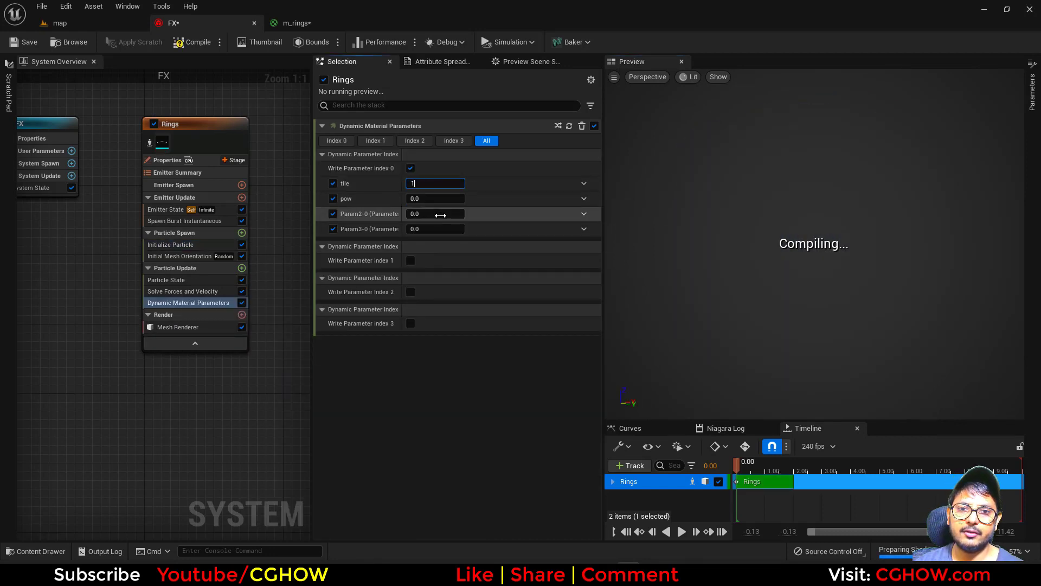
pyautogui.click(435, 198)
pyautogui.write('2')
pyautogui.press('Return')
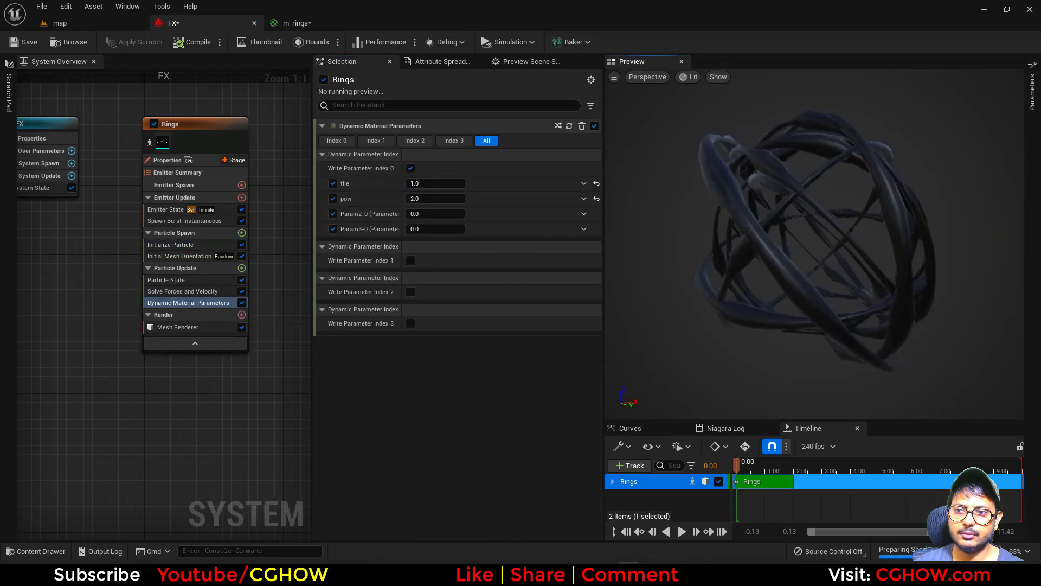
# - Try different tile values, then drive tile with a Random Range Float from 1 to 5 and inspect the rings
pyautogui.moveTo(437, 184); pyautogui.dragTo(513, 184)
pyautogui.write('1')
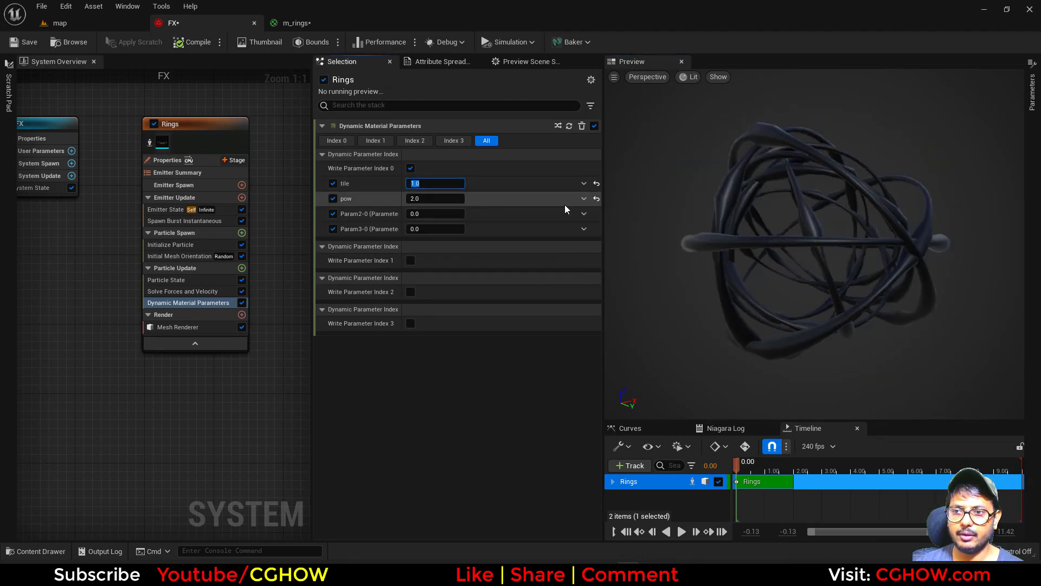
pyautogui.click(584, 184)
pyautogui.write('uni')
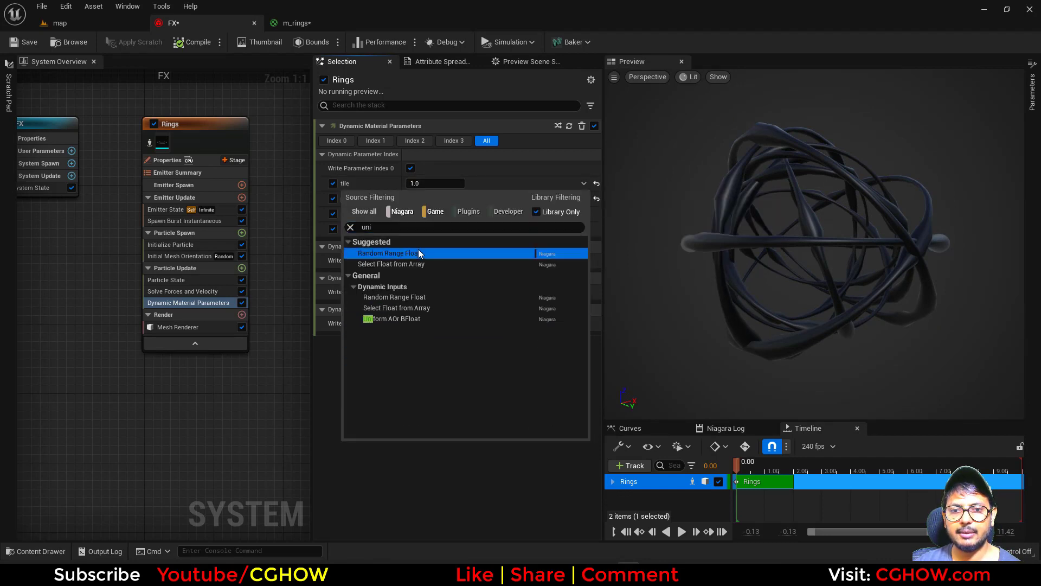
pyautogui.click(418, 253)
pyautogui.click(428, 198)
pyautogui.write('1')
pyautogui.click(441, 217)
pyautogui.write('5')
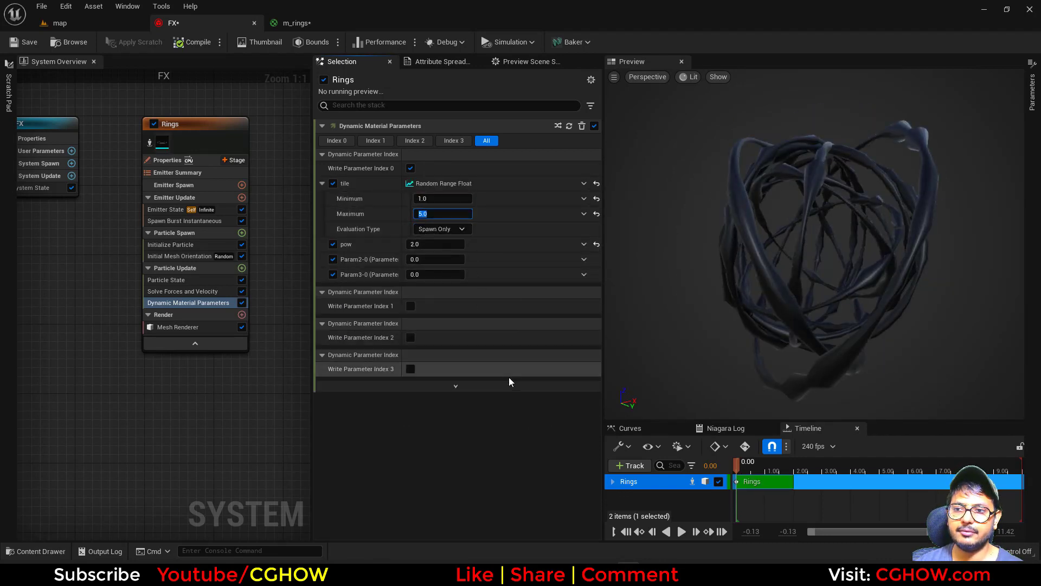
pyautogui.press('Return')
pyautogui.moveTo(813, 244); pyautogui.dragTo(673, 260)
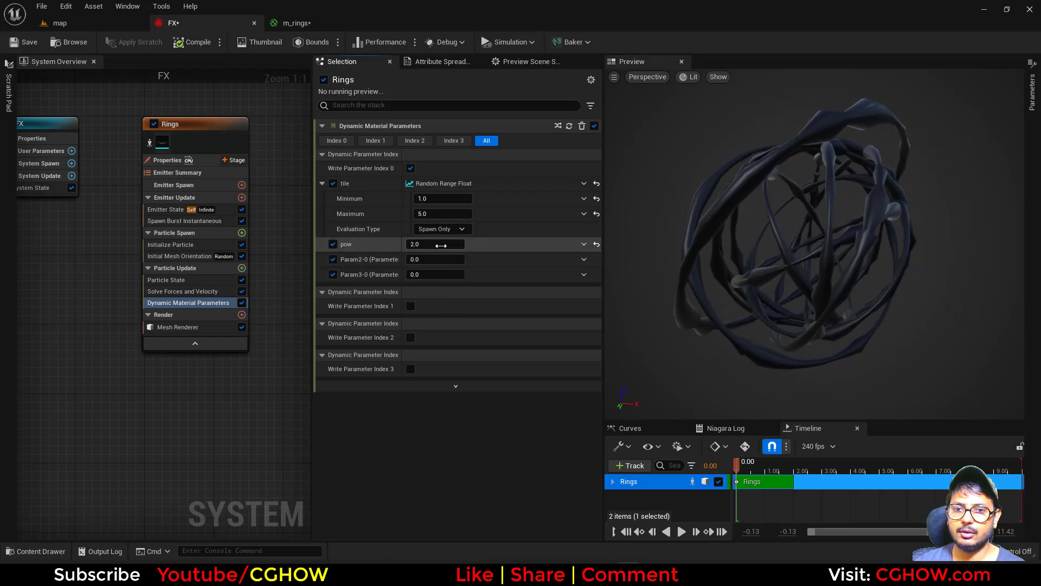
# - In m_rings, connect the Dynamic Parameter's Param3 to input B of the Multiply feeding World Position Offset
pyautogui.click(279, 21)
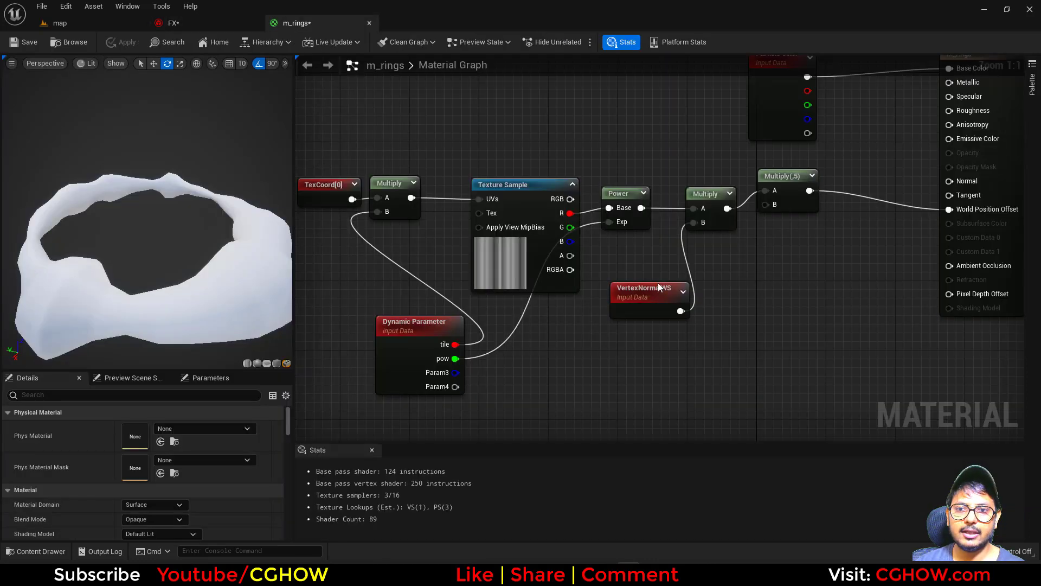
pyautogui.moveTo(734, 188); pyautogui.dragTo(662, 317)
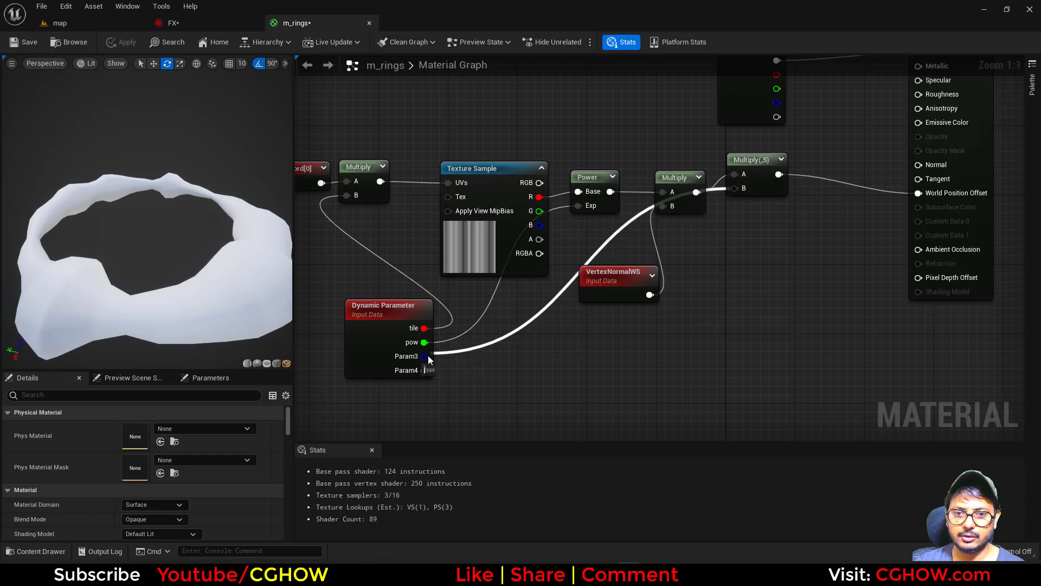
pyautogui.moveTo(428, 359); pyautogui.dragTo(425, 356)
# - Name the third dynamic parameter wpo and save the material
pyautogui.click(372, 355)
pyautogui.write('w')
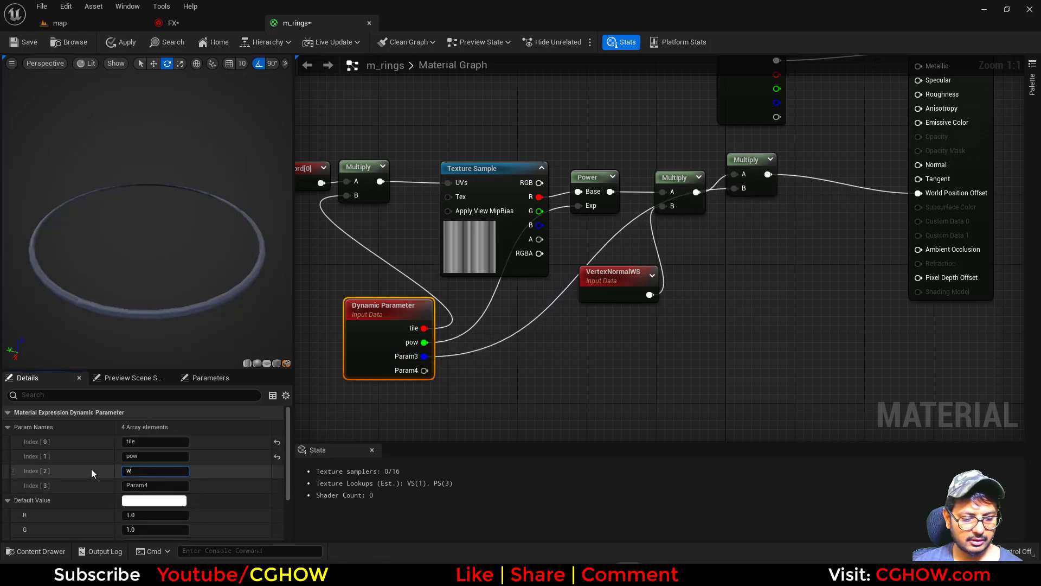
pyautogui.write('wpo')
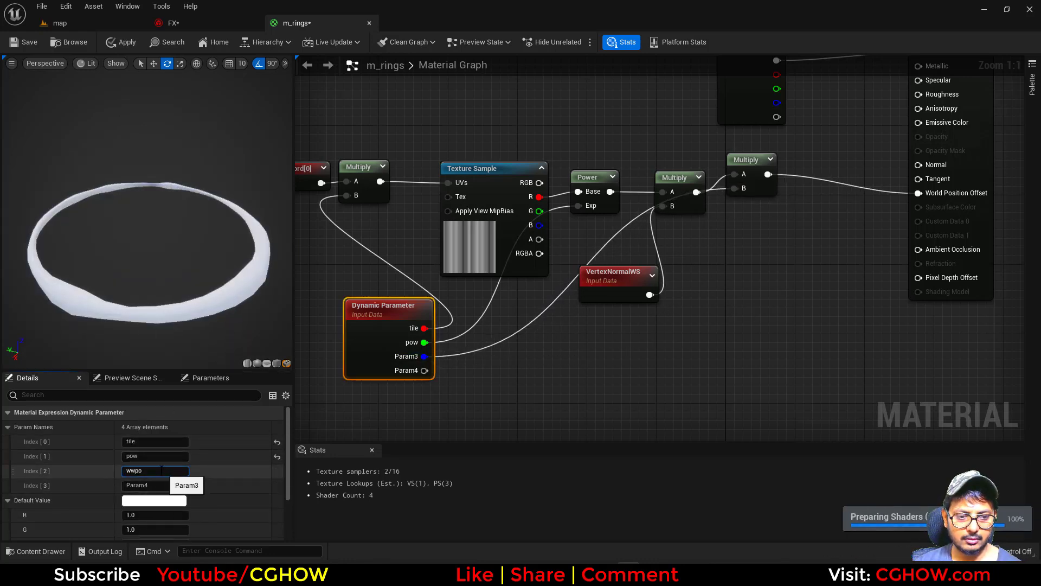
pyautogui.write('po')
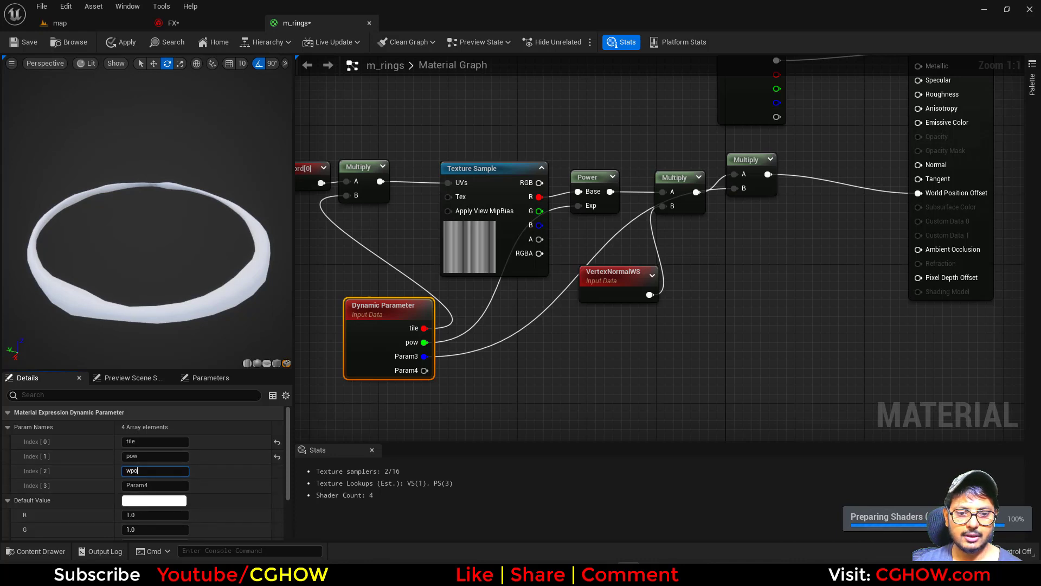
pyautogui.hotkey('ctrl', 's')
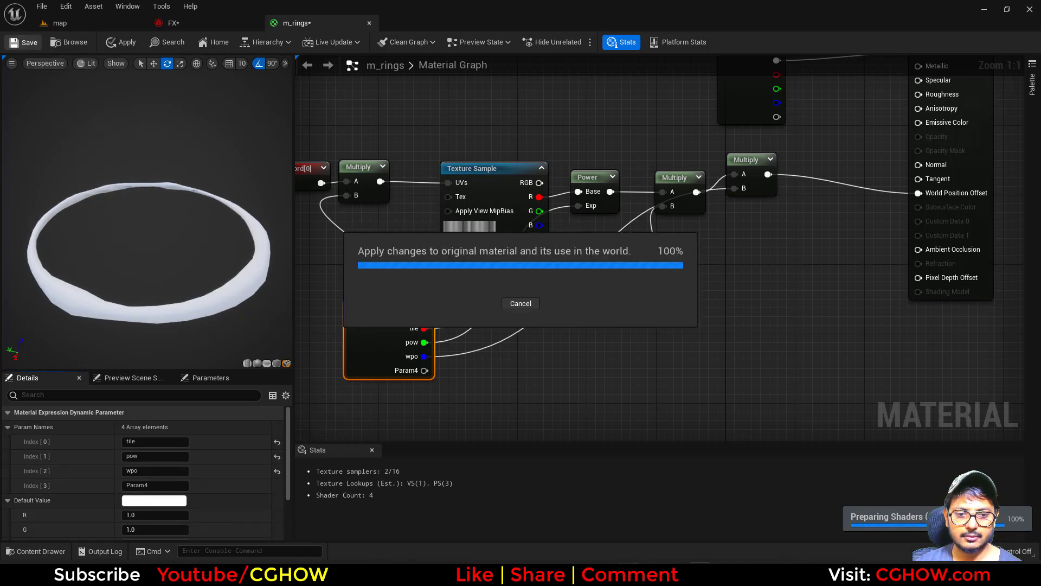
# - Return to the FX system and try wpo values of 1, 2 and 5 in Dynamic Material Parameters
pyautogui.click(213, 24)
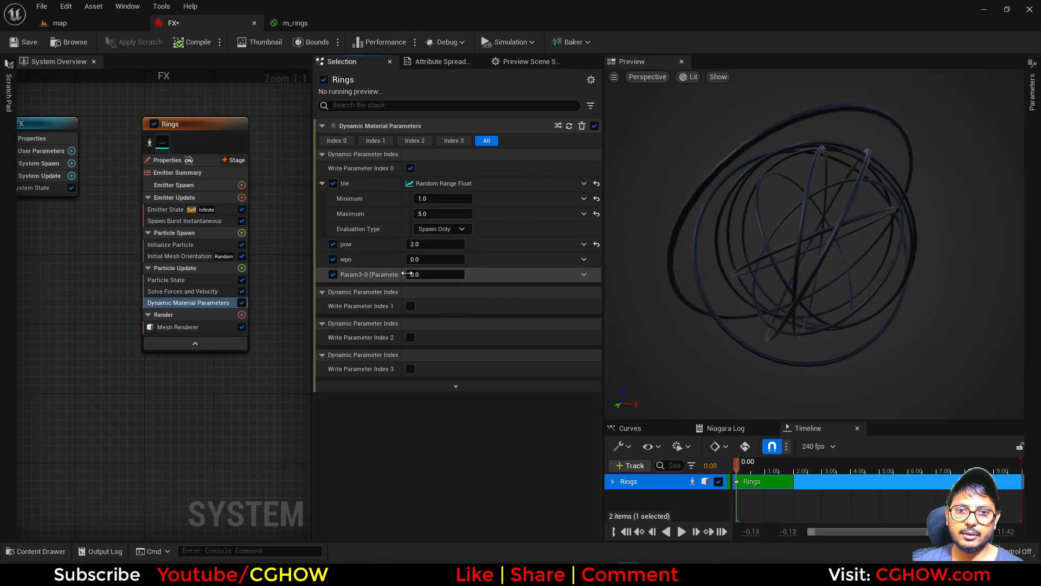
pyautogui.click(417, 259)
pyautogui.write('5')
pyautogui.press('BackSpace')
pyautogui.write('1')
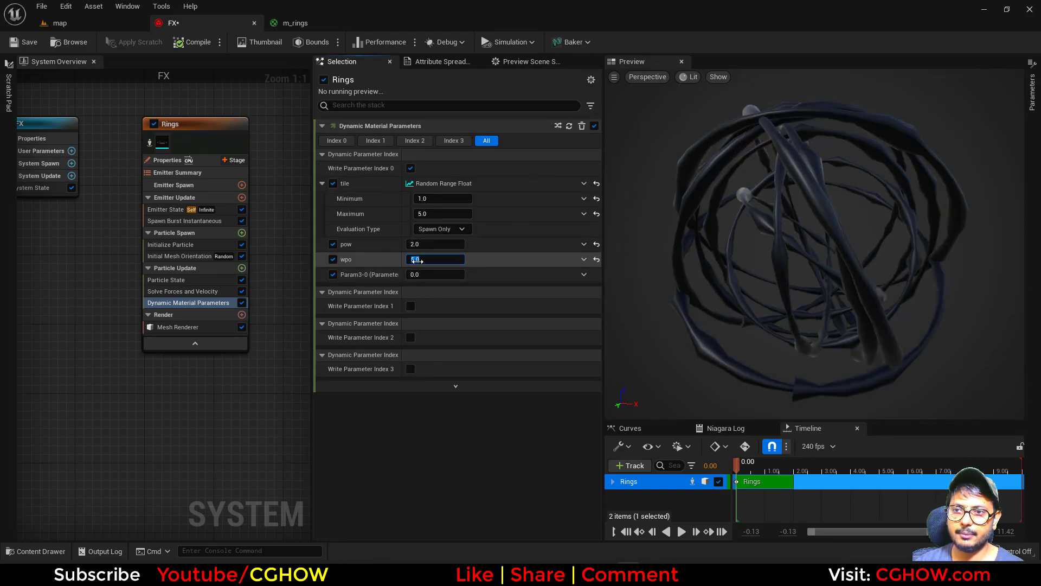
pyautogui.press('Return')
pyautogui.write('2')
pyautogui.press('Return')
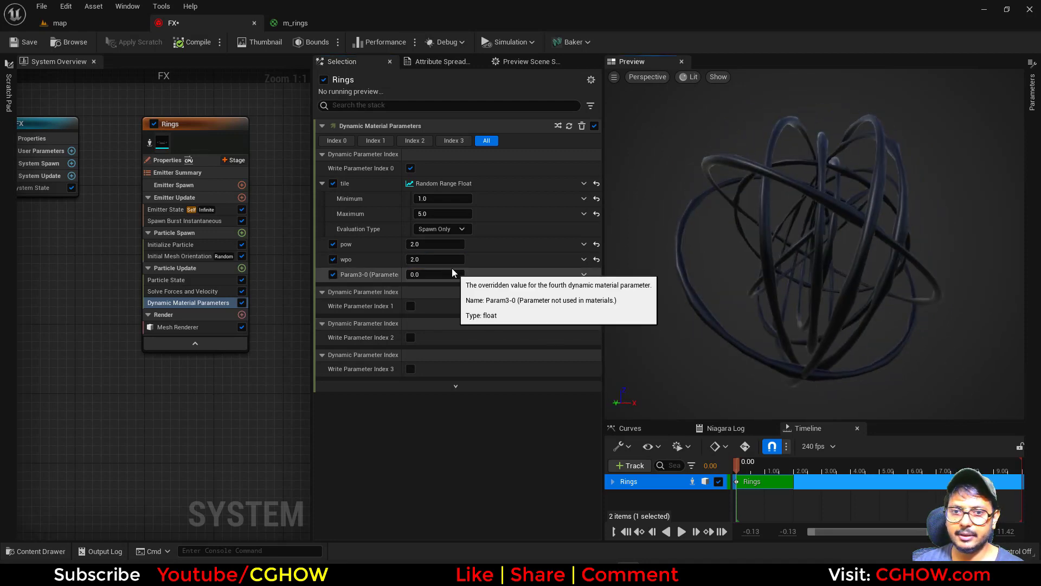
pyautogui.click(434, 259)
pyautogui.write('5')
pyautogui.press('Return')
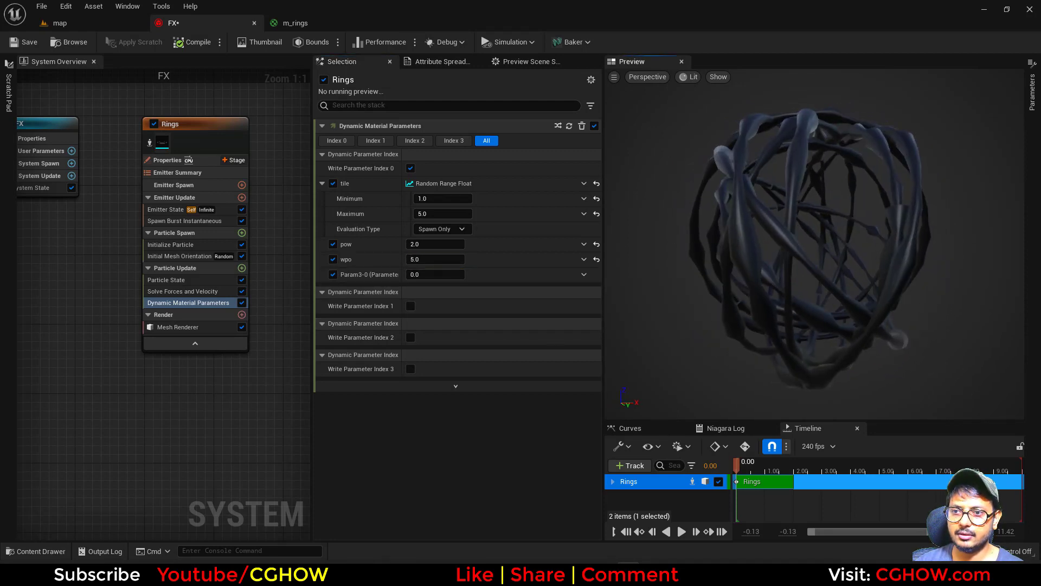
# - Drive the wpo parameter with a Random Range Float from 1 to 5
pyautogui.click(584, 260)
pyautogui.write('random')
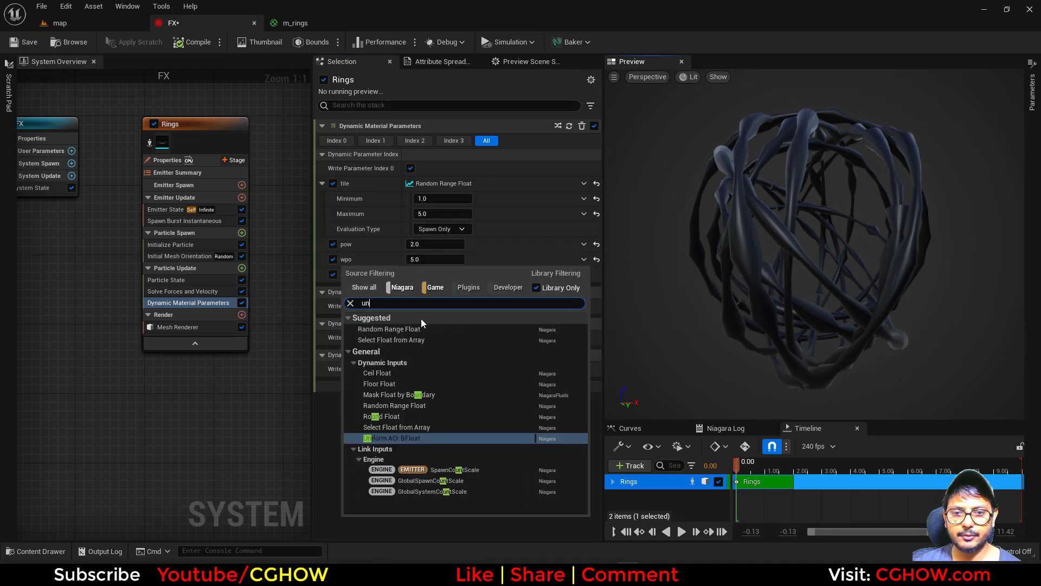
pyautogui.click(412, 319)
pyautogui.click(437, 274)
pyautogui.write('1')
pyautogui.click(431, 290)
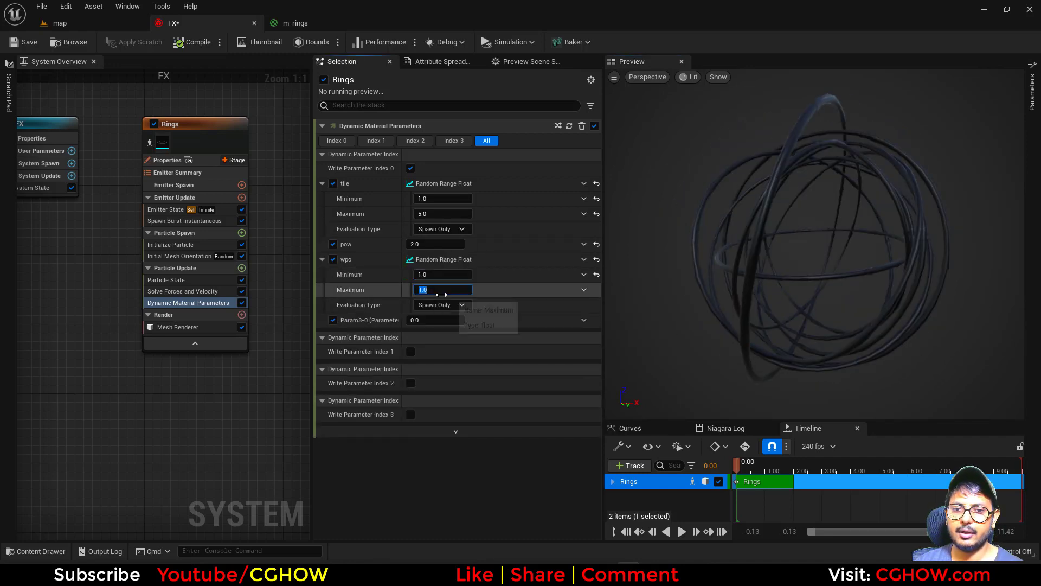
pyautogui.write('5')
pyautogui.press('Return')
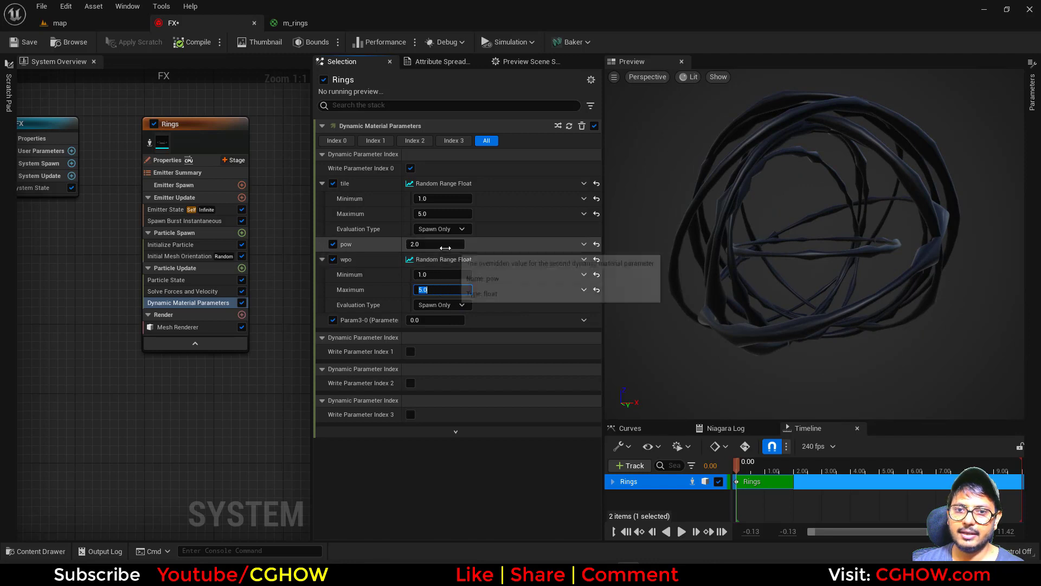
# - Try pow values of 5, 1 and 2 on the rings, ending on 1
pyautogui.write('5')
pyautogui.press('Return')
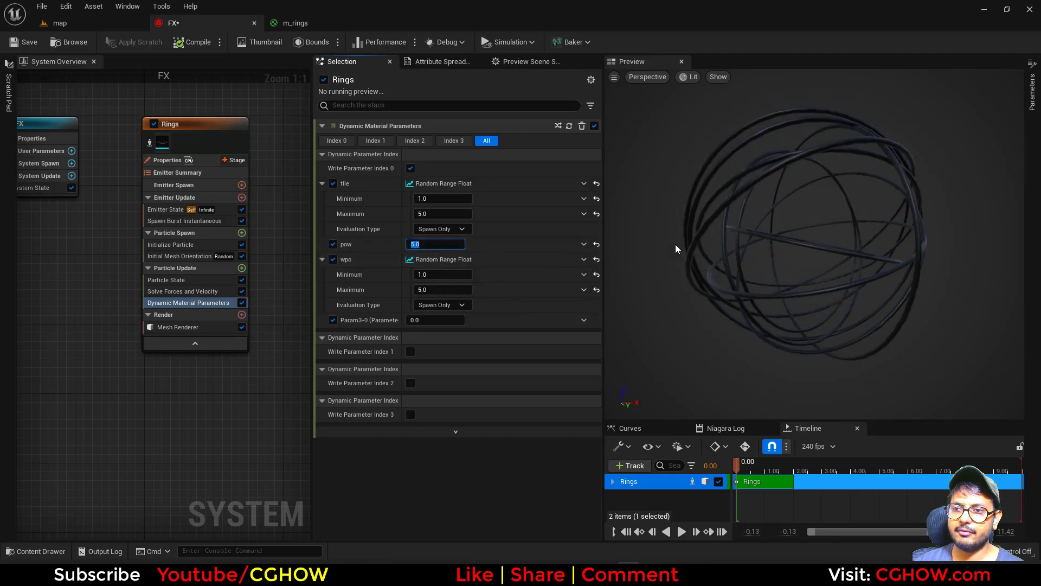
pyautogui.write('1')
pyautogui.press('Return')
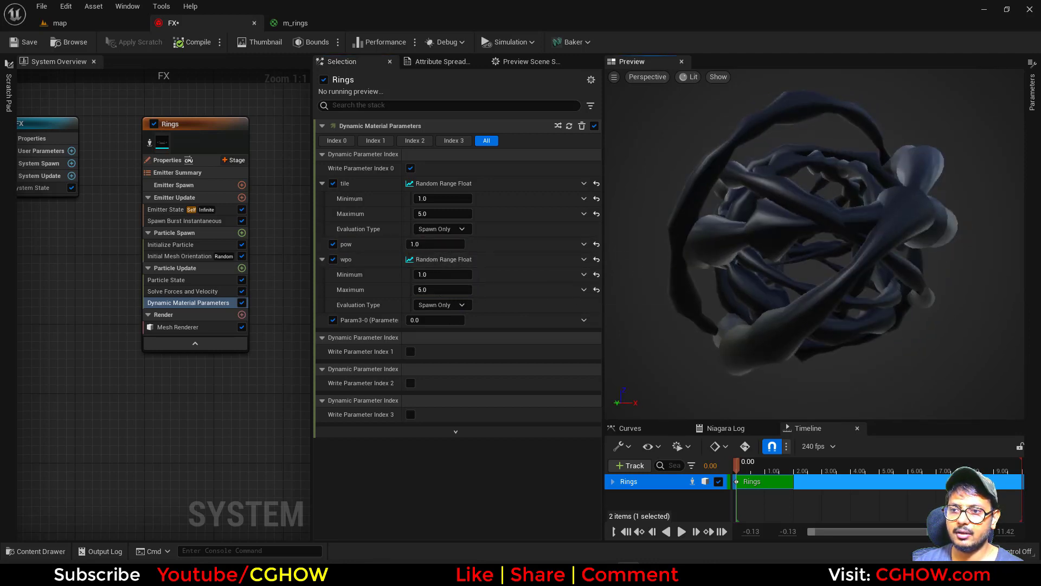
pyautogui.click(430, 244)
pyautogui.write('2')
pyautogui.press('Return')
pyautogui.write('1')
pyautogui.press('Return')
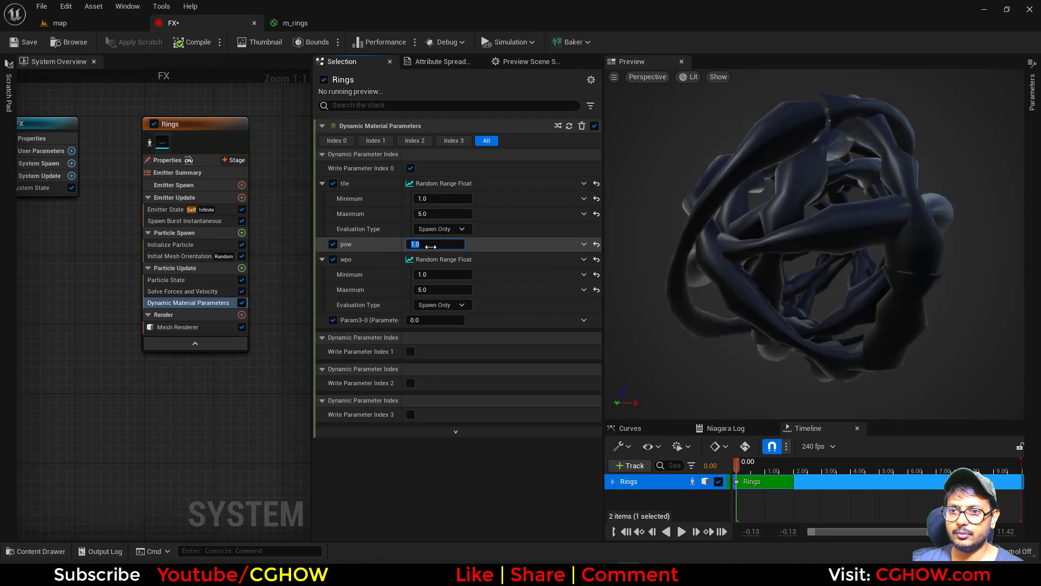
# - Drive the pow parameter with a Random Range Float from 1 to 2 and inspect the rings
pyautogui.click(582, 245)
pyautogui.write('uni')
pyautogui.click(401, 314)
pyautogui.click(428, 275)
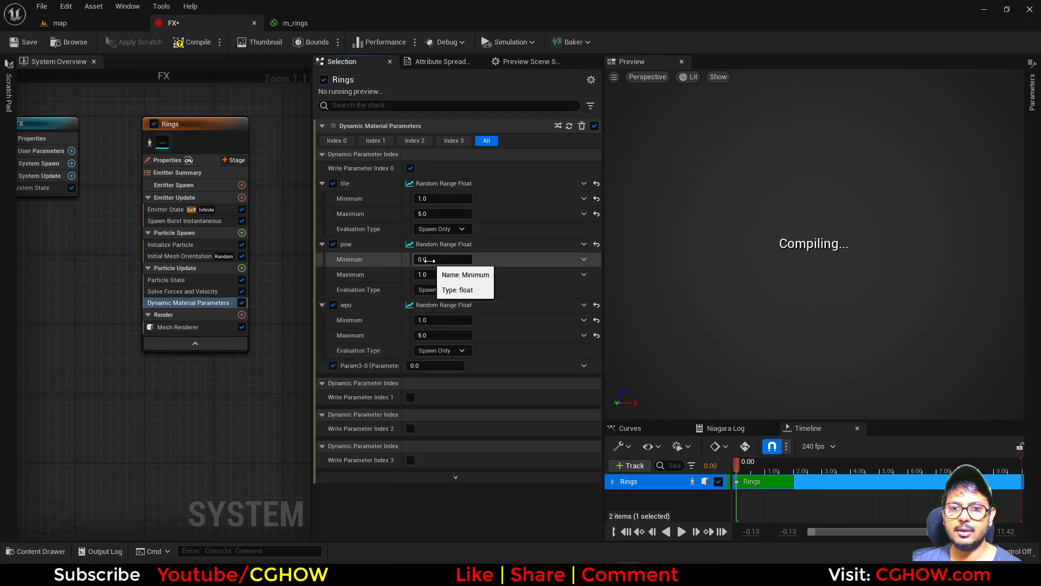
pyautogui.write('2')
pyautogui.press('Return')
pyautogui.moveTo(908, 308); pyautogui.dragTo(943, 311)
# - Add an Update Mesh Orientation module to Particle Update with rotation vector 0, 0, 1 and play the simulation
pyautogui.click(242, 268)
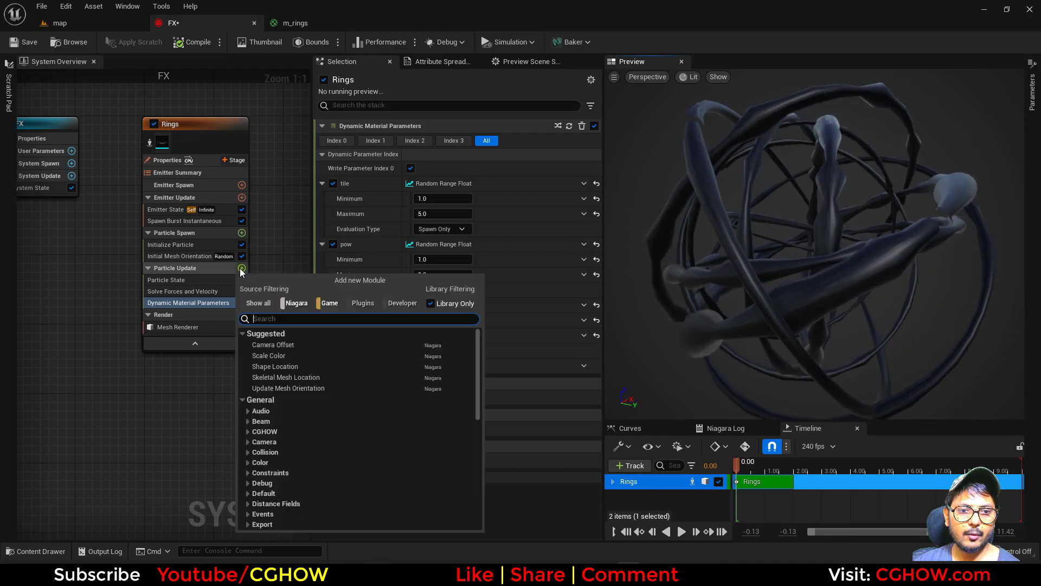
pyautogui.write('orient')
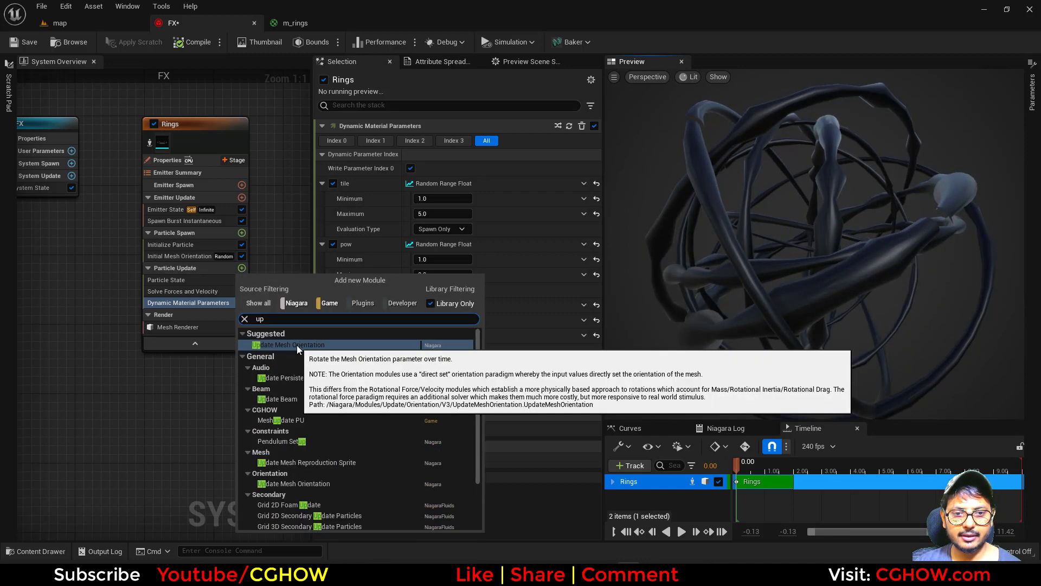
pyautogui.click(297, 345)
pyautogui.click(422, 155)
pyautogui.write('0')
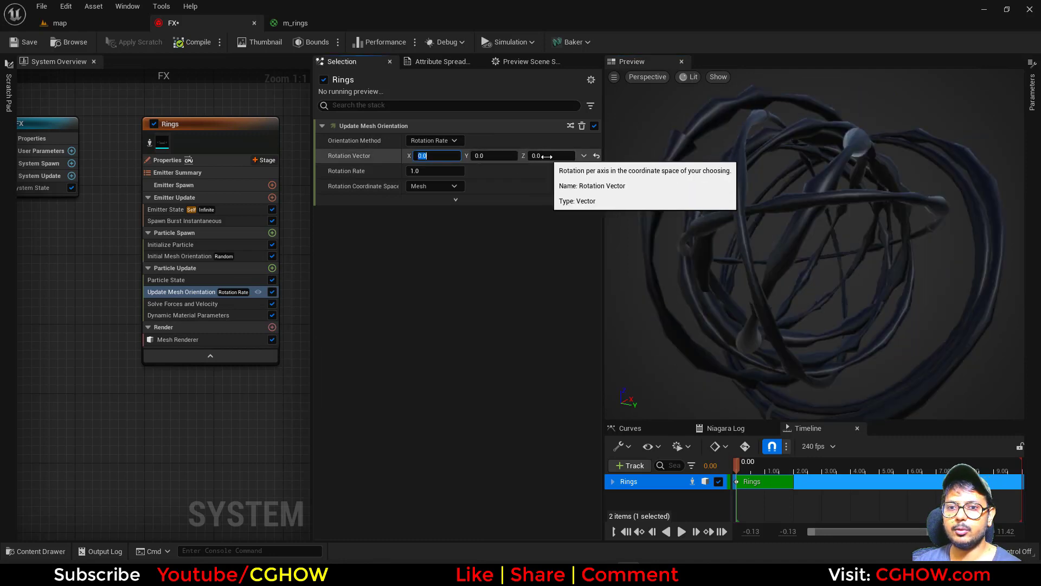
pyautogui.click(549, 156)
pyautogui.write('1')
pyautogui.press('Return')
pyautogui.click(684, 531)
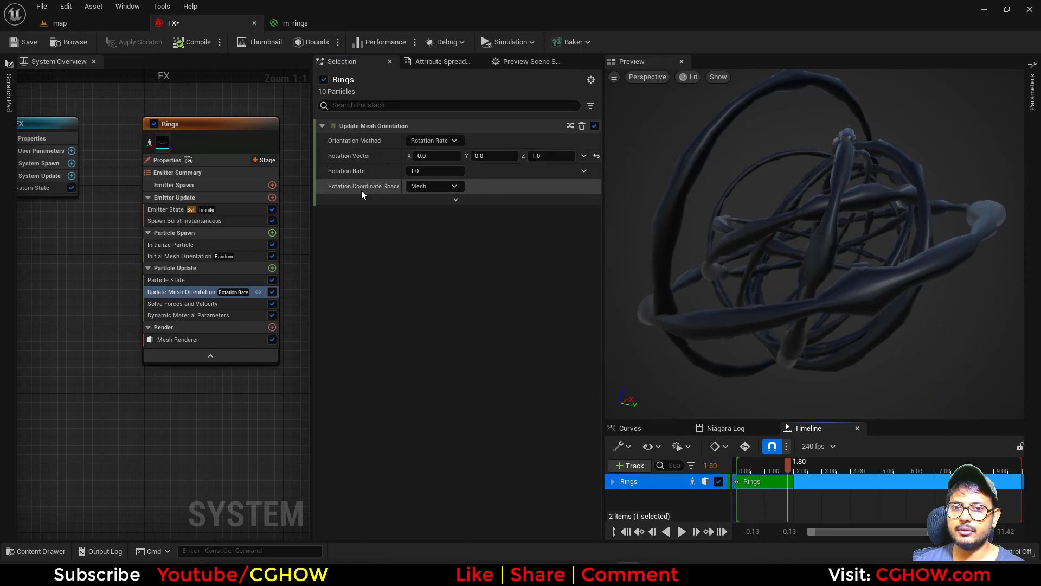
# - Set the mesh orientation's Rotation Coordinate Space to World and play and scrub the timeline to check the rotation
pyautogui.click(431, 187)
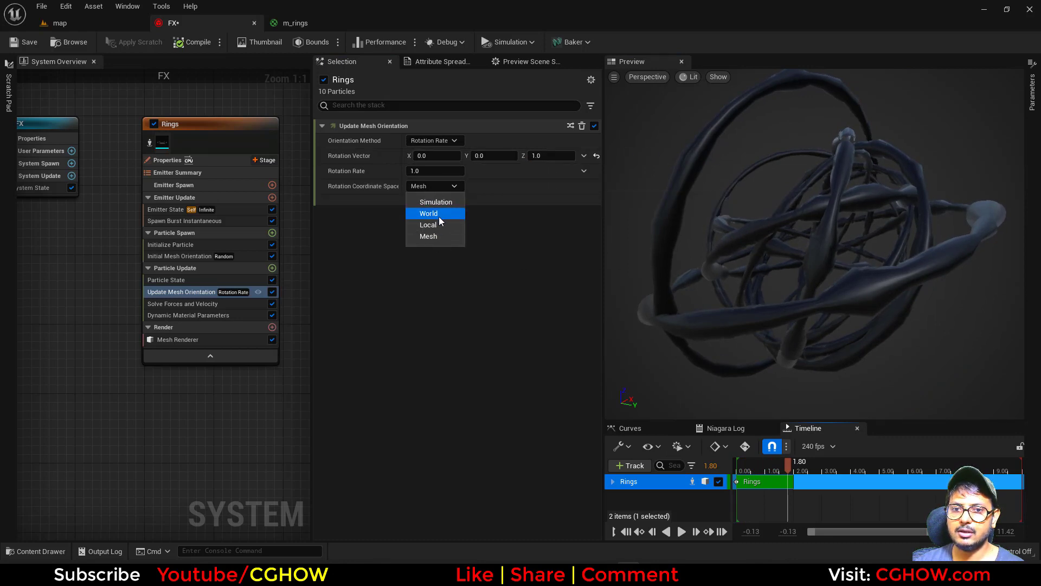
pyautogui.click(440, 215)
pyautogui.click(682, 532)
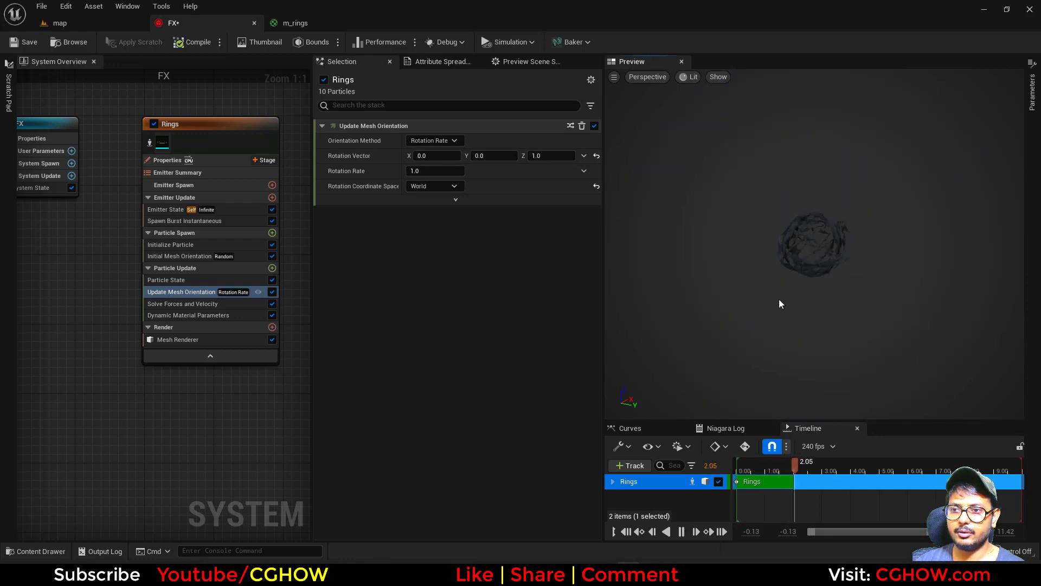
pyautogui.click(825, 465)
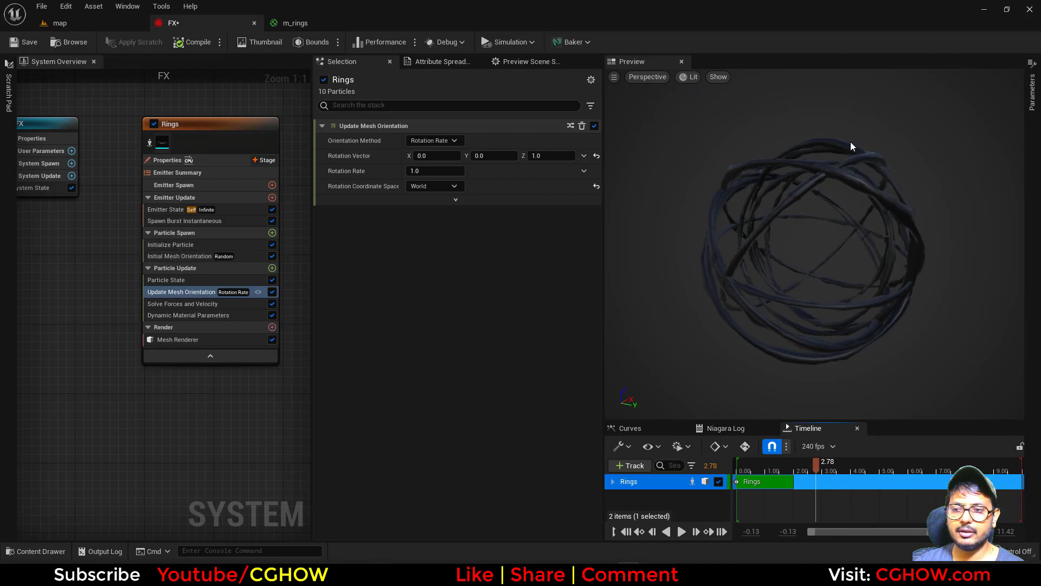
pyautogui.moveTo(814, 468); pyautogui.dragTo(859, 478)
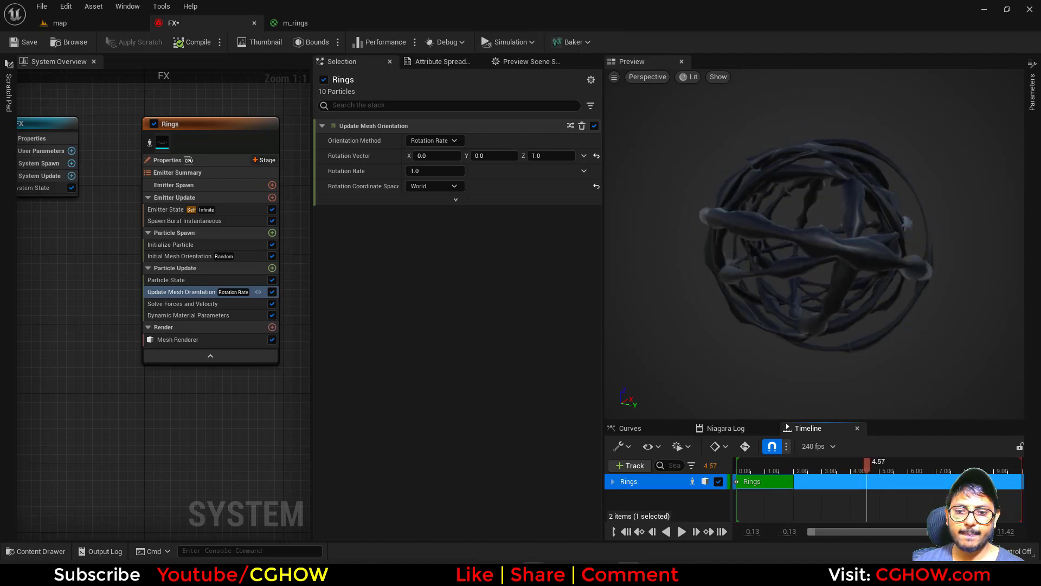
# - Switch to the browser, play the ArtStation Practice01 reference video briefly, and return to the Niagara editor
pyautogui.hotkey('alt', 'Tab')
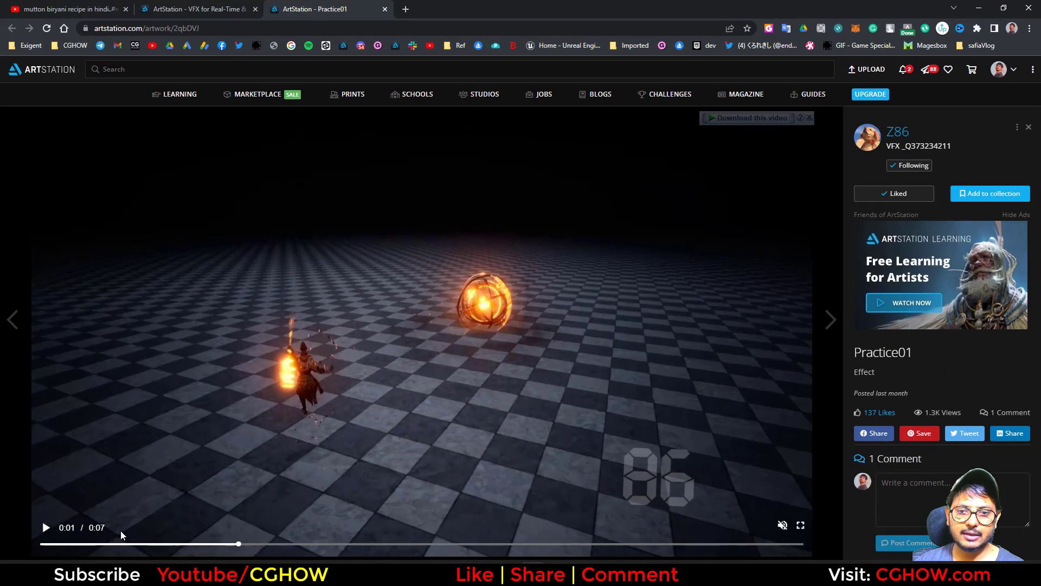
pyautogui.click(46, 530)
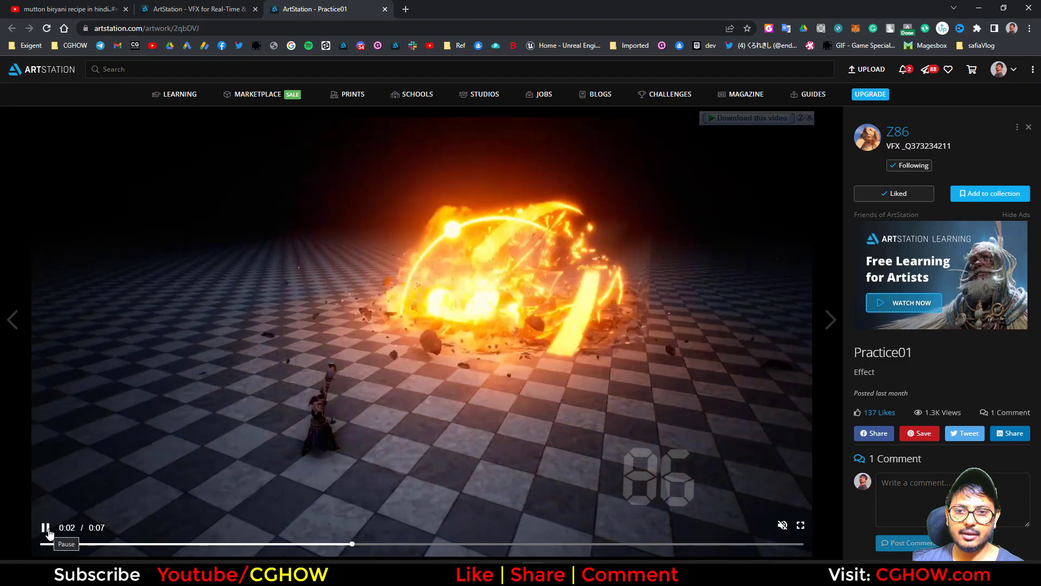
pyautogui.click(47, 529)
pyautogui.click(978, 8)
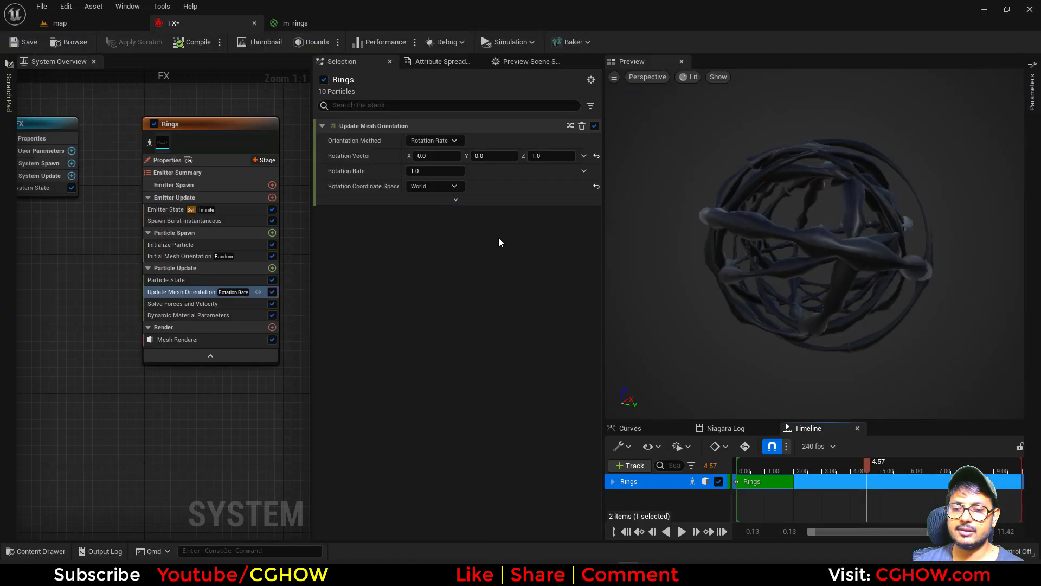
pyautogui.moveTo(188, 294); pyautogui.dragTo(145, 298, button='right')
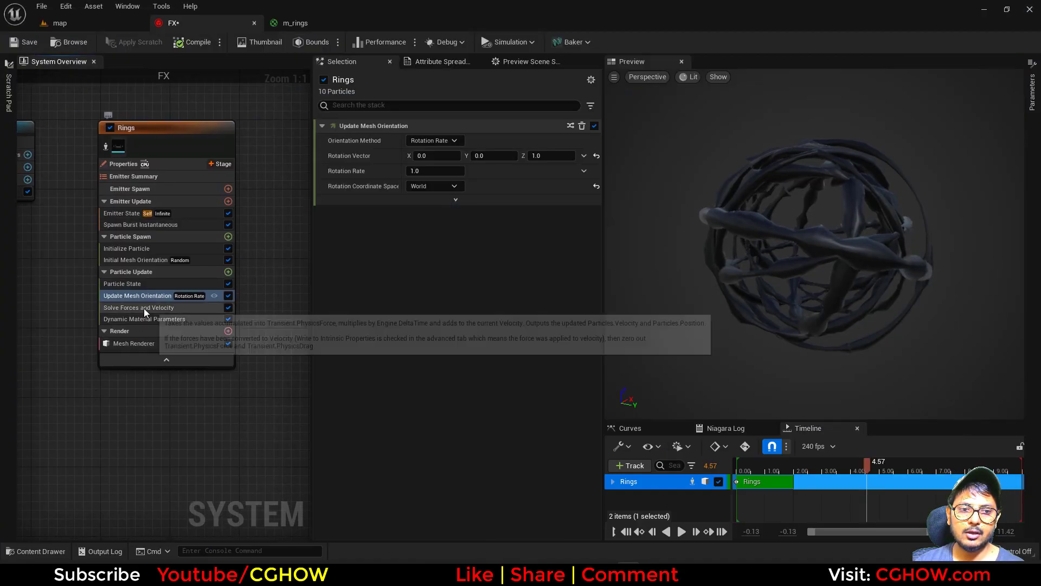
pyautogui.click(228, 272)
pyautogui.write('siz')
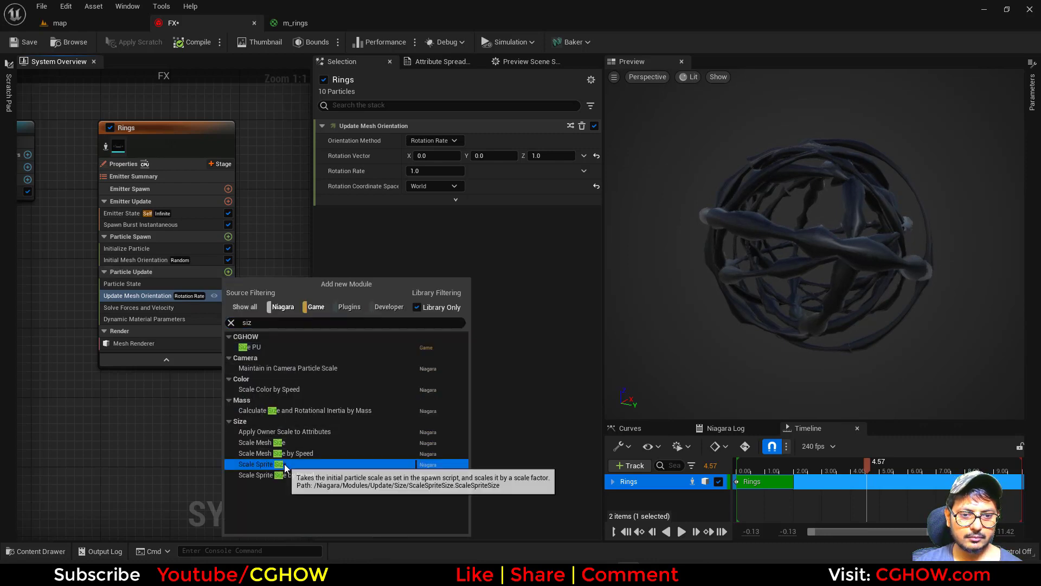
pyautogui.click(284, 465)
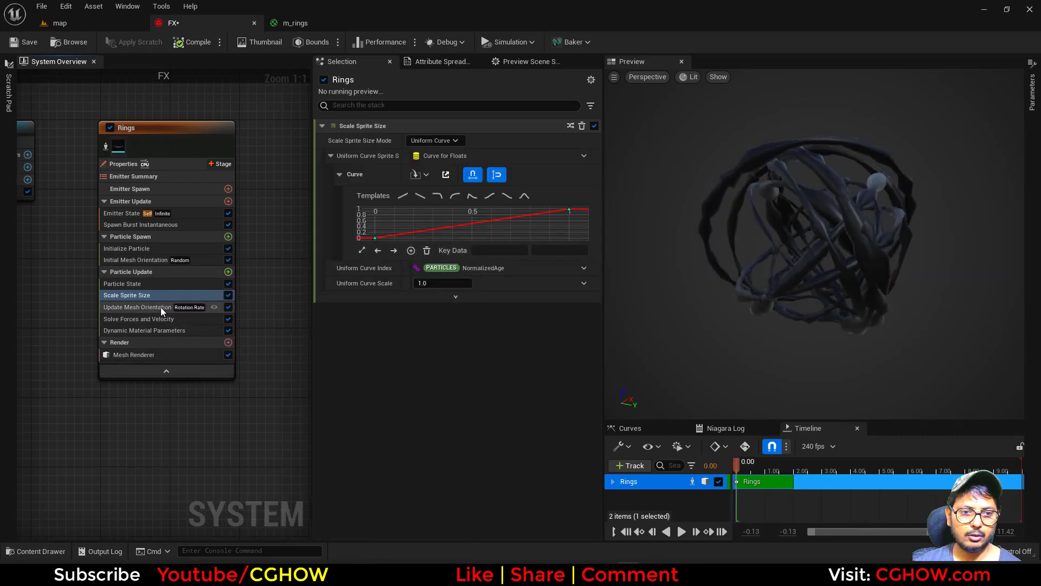
pyautogui.press('Delete')
# - Add a Scale Mesh Size module to Particle Update and drive its Scale Factor with Vector from Float fed by Float from Curve
pyautogui.click(227, 273)
pyautogui.write('sca')
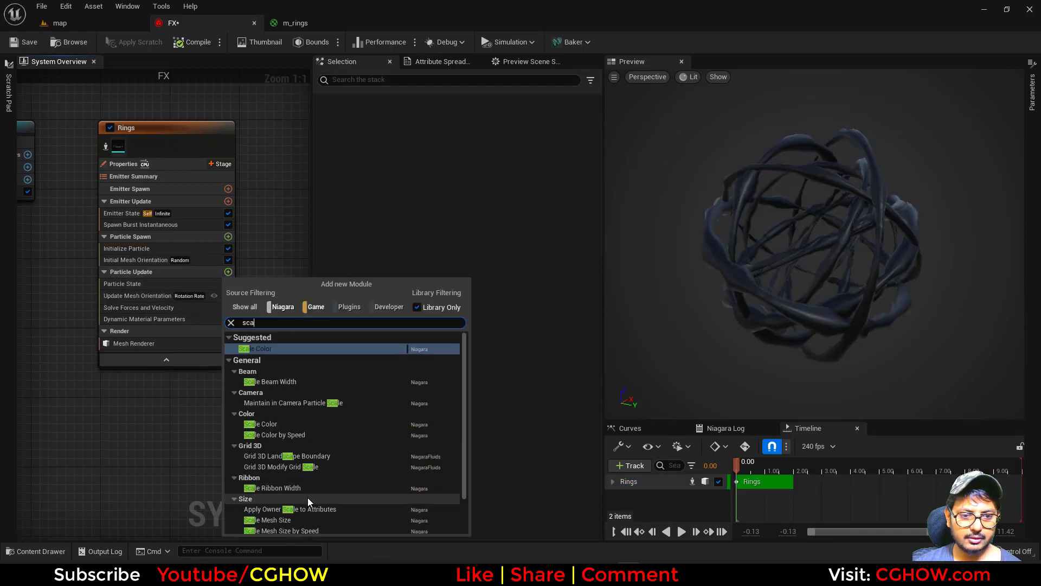
pyautogui.click(295, 520)
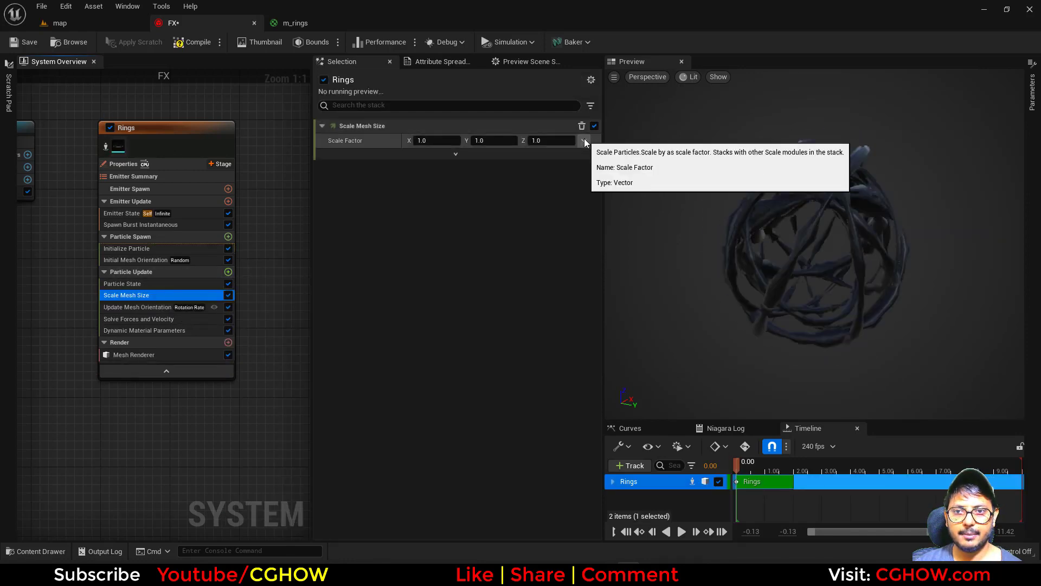
pyautogui.click(584, 140)
pyautogui.write('float')
pyautogui.click(428, 222)
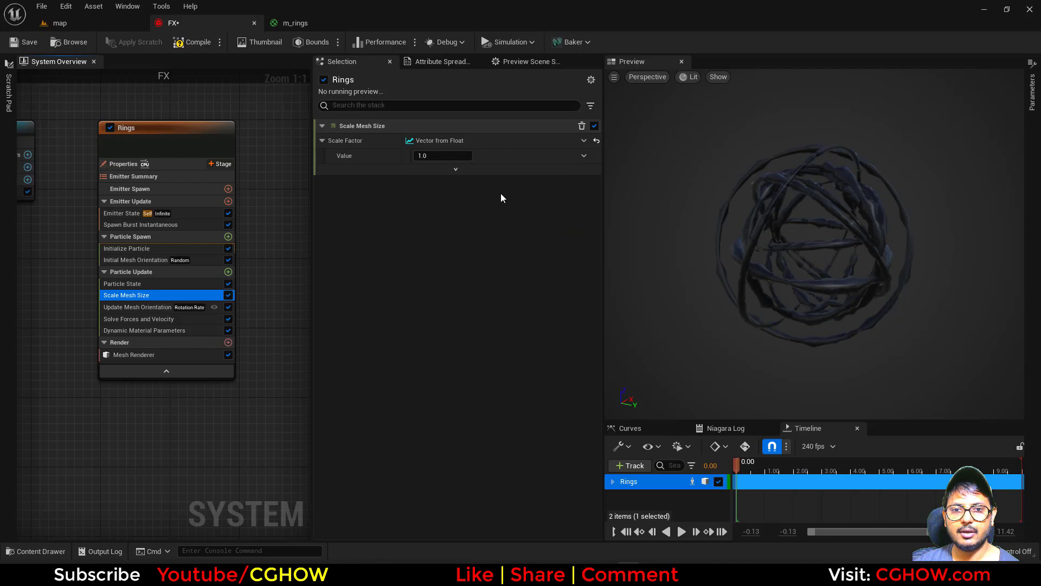
pyautogui.click(584, 156)
pyautogui.write('curve')
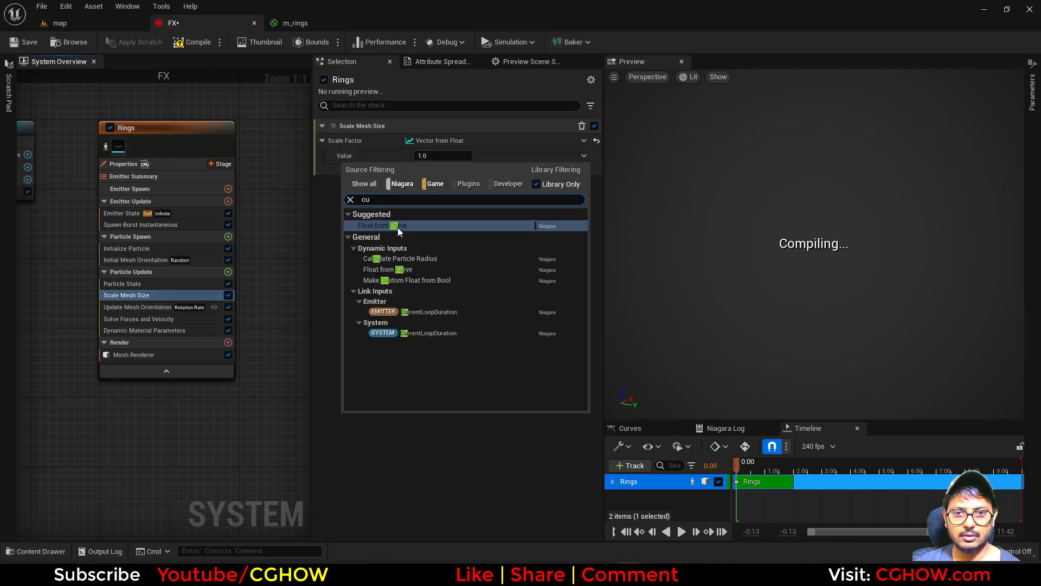
pyautogui.click(401, 226)
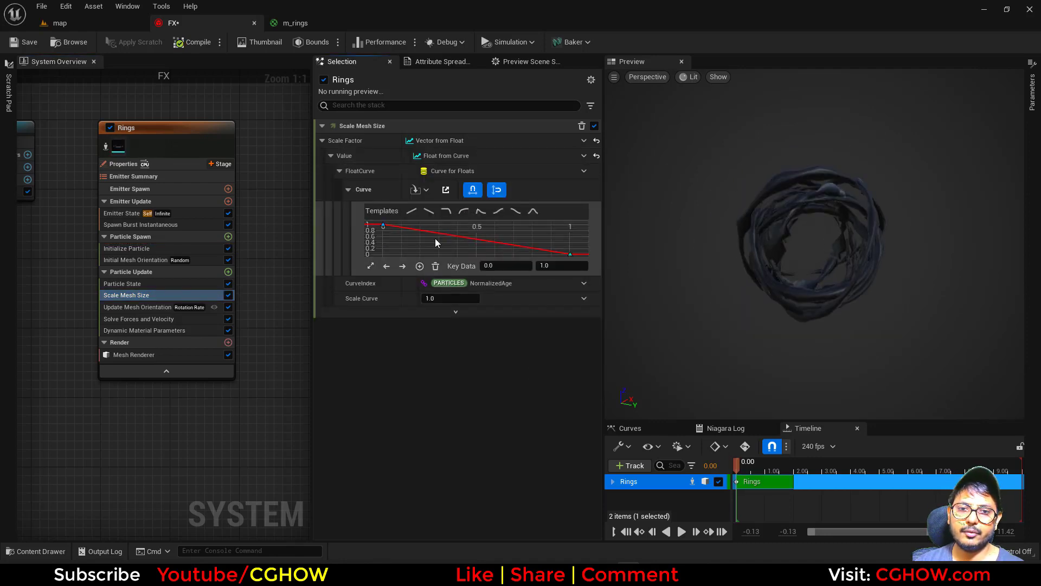
# - On the mesh scale curve, move the first key to time 0.2 and set the second key to time 0.5, value 4
pyautogui.write('0.2')
pyautogui.press('Return')
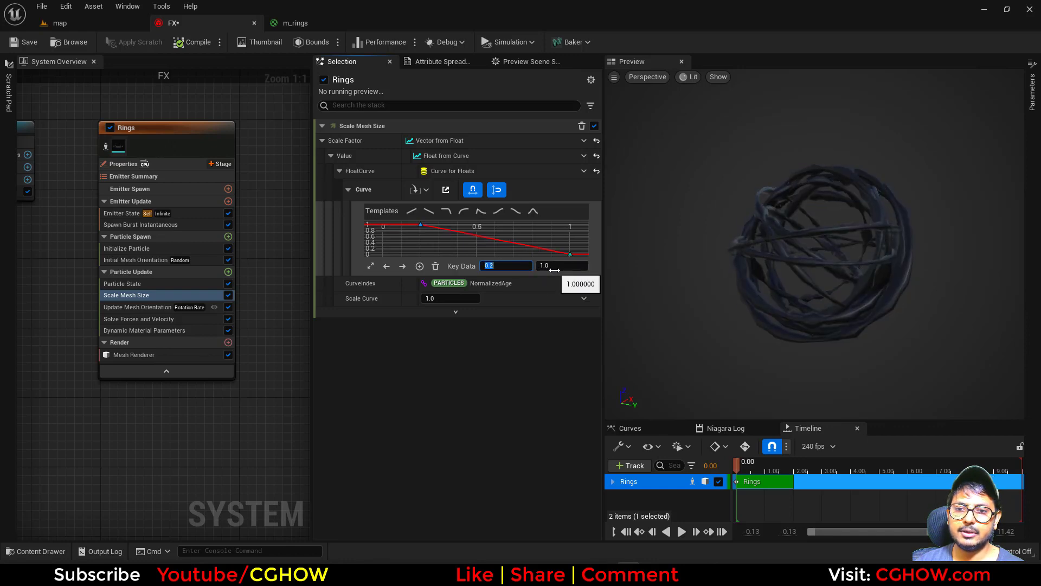
pyautogui.click(570, 254)
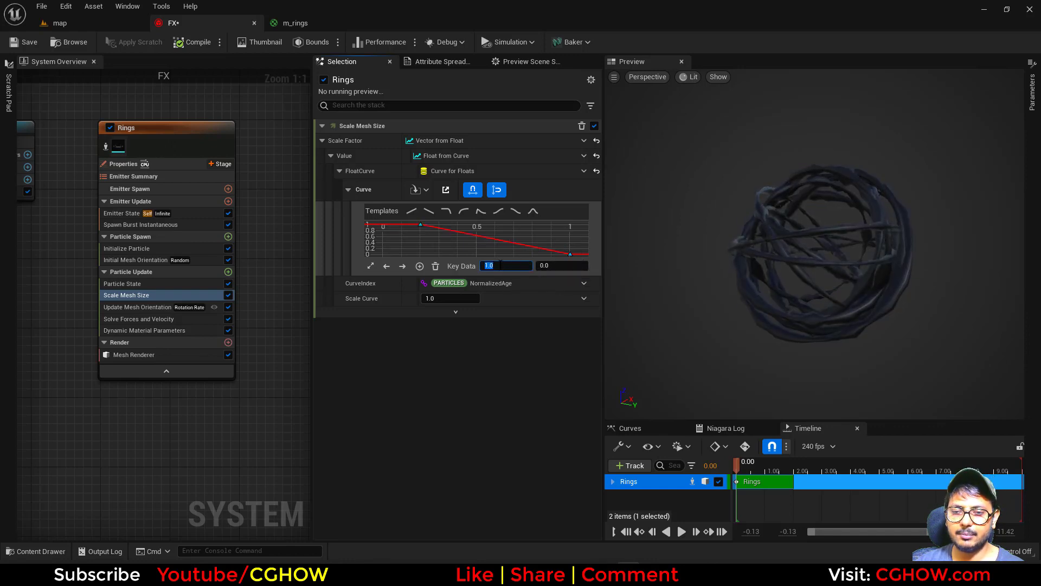
pyautogui.write('0.5')
pyautogui.press('Return')
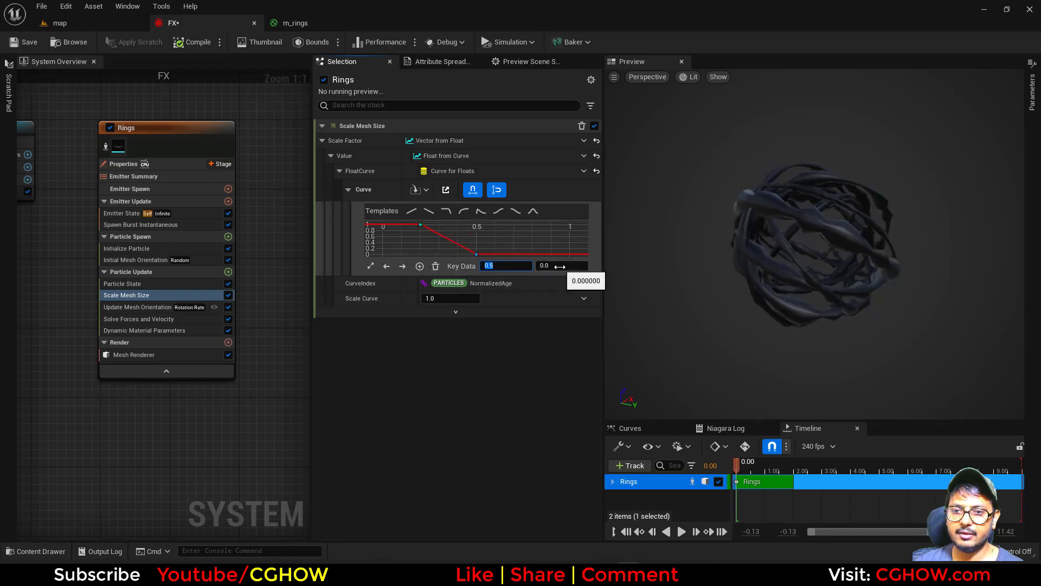
pyautogui.write('3')
pyautogui.press('Return')
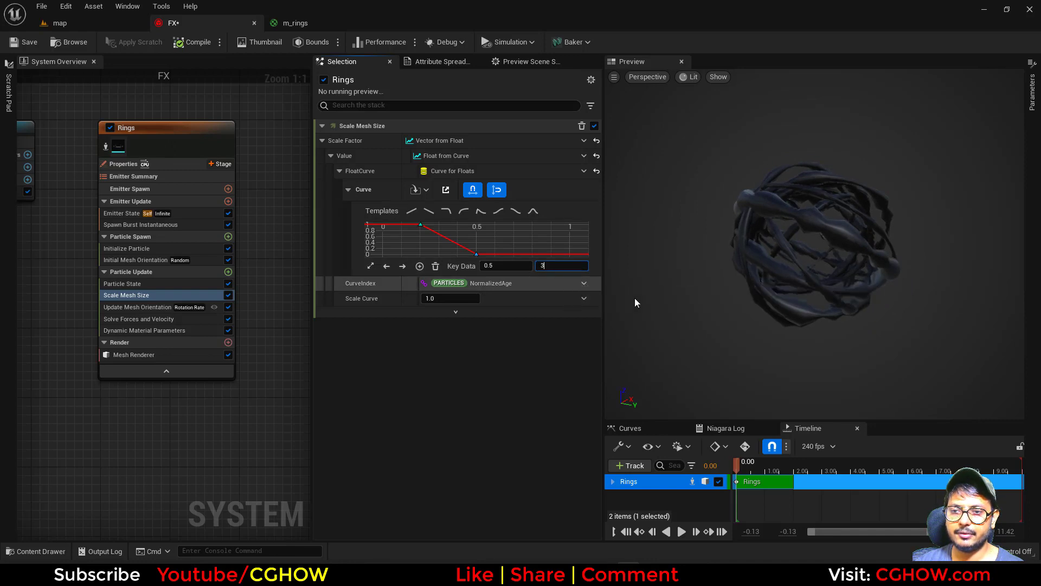
pyautogui.write('4')
pyautogui.press('Return')
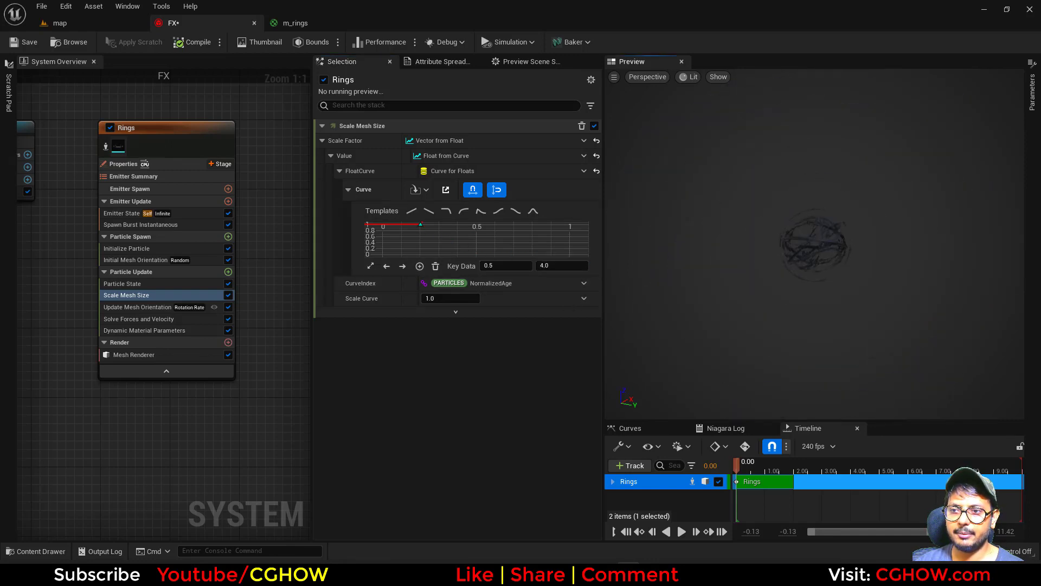
# - Set the second key of the mesh scale curve to value 5, play the simulation and fit the curve view to all keys
pyautogui.click(561, 266)
pyautogui.write('5')
pyautogui.press('Return')
pyautogui.click(791, 300)
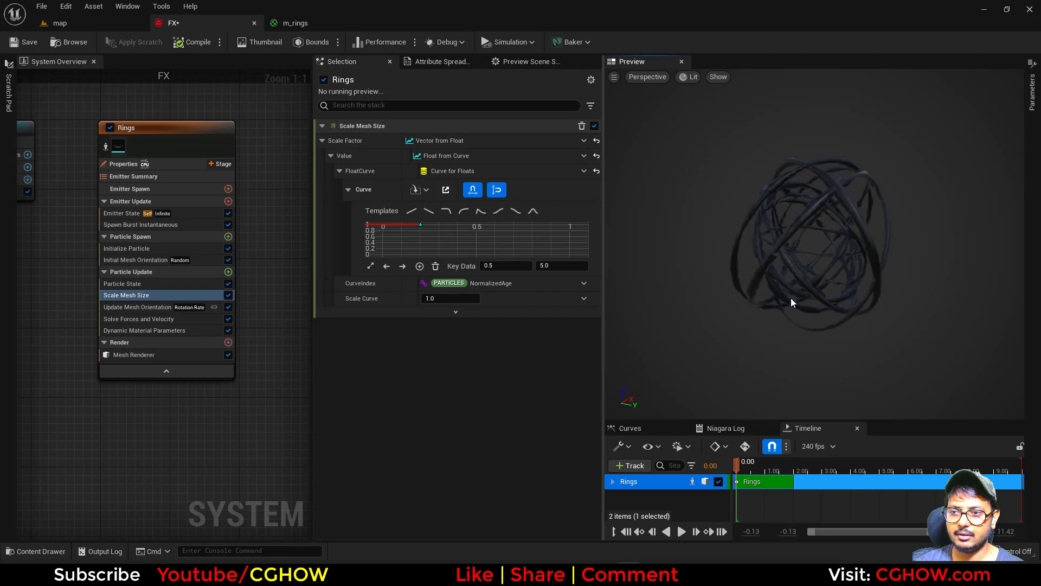
pyautogui.click(689, 534)
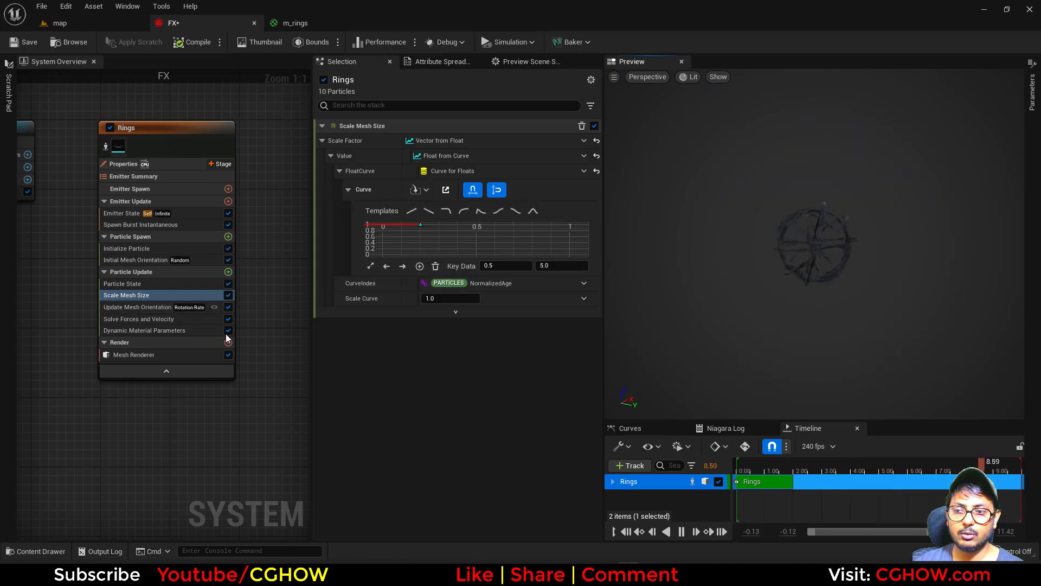
pyautogui.click(370, 265)
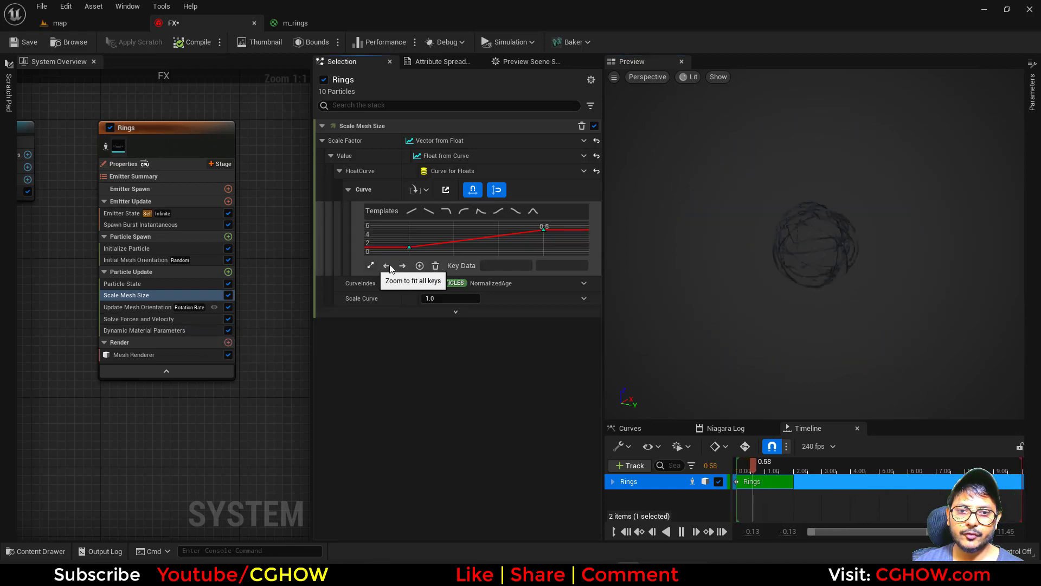
pyautogui.moveTo(423, 233); pyautogui.dragTo(403, 254)
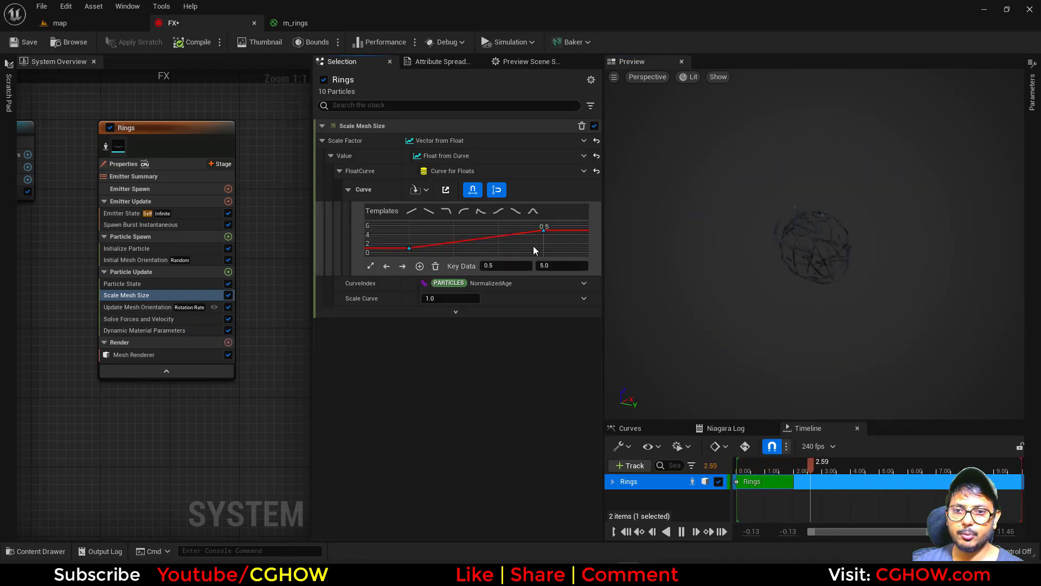
# - Open the dynamic input choices for the Rotation Rate of the Update Mesh Orientation module
pyautogui.click(144, 307)
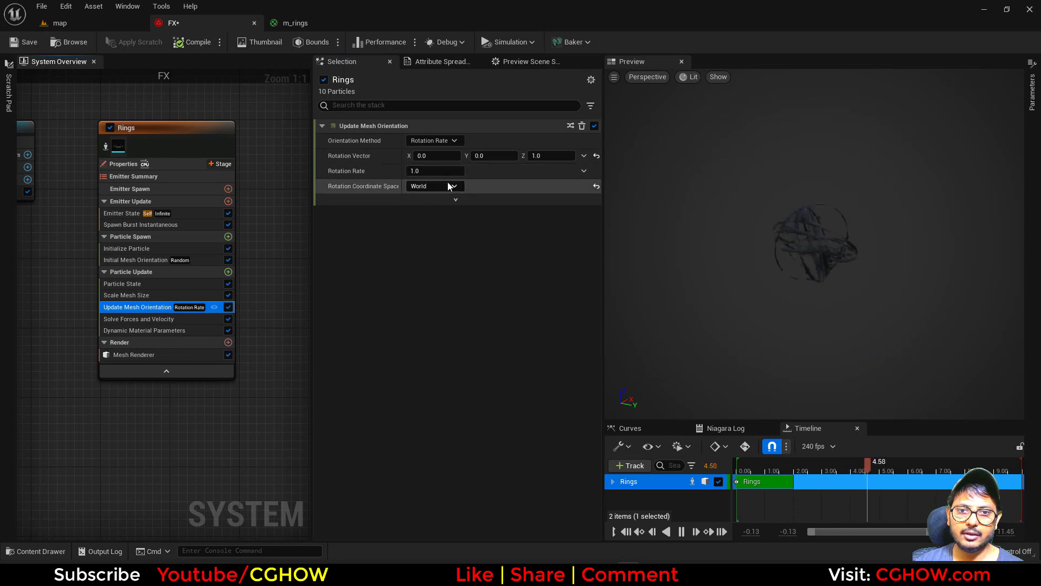
pyautogui.click(584, 171)
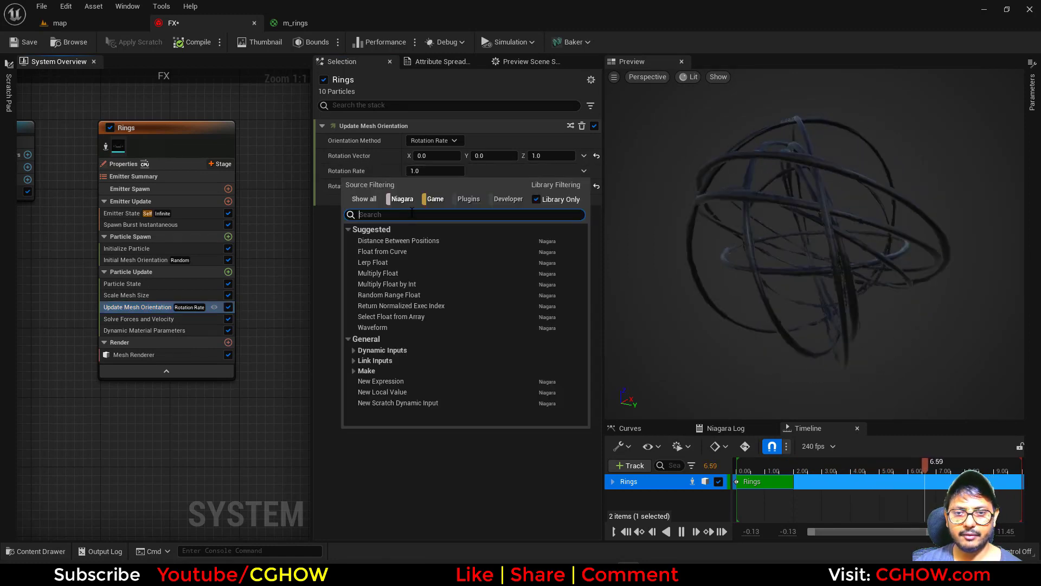
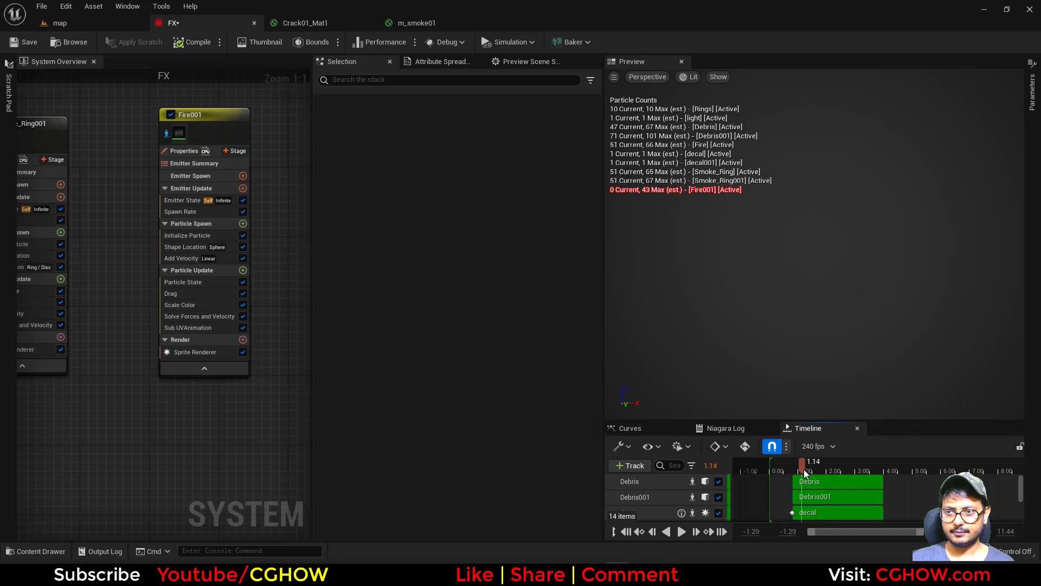
# - In Fire001's Initialize Particle module, set Lifetime Max to 2 and Lifetime Min to 1
pyautogui.moveTo(805, 474); pyautogui.dragTo(869, 469)
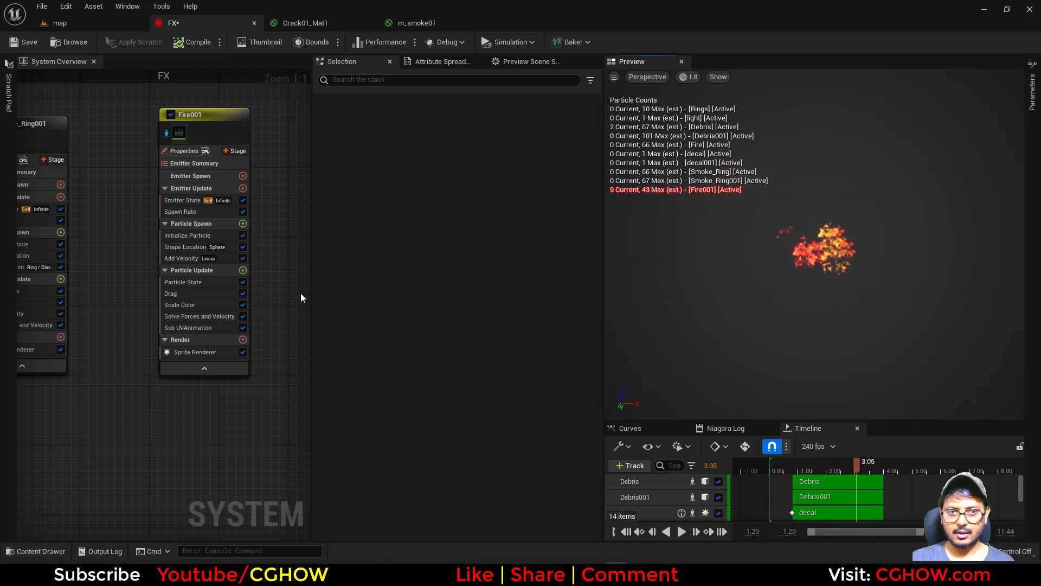
pyautogui.click(175, 235)
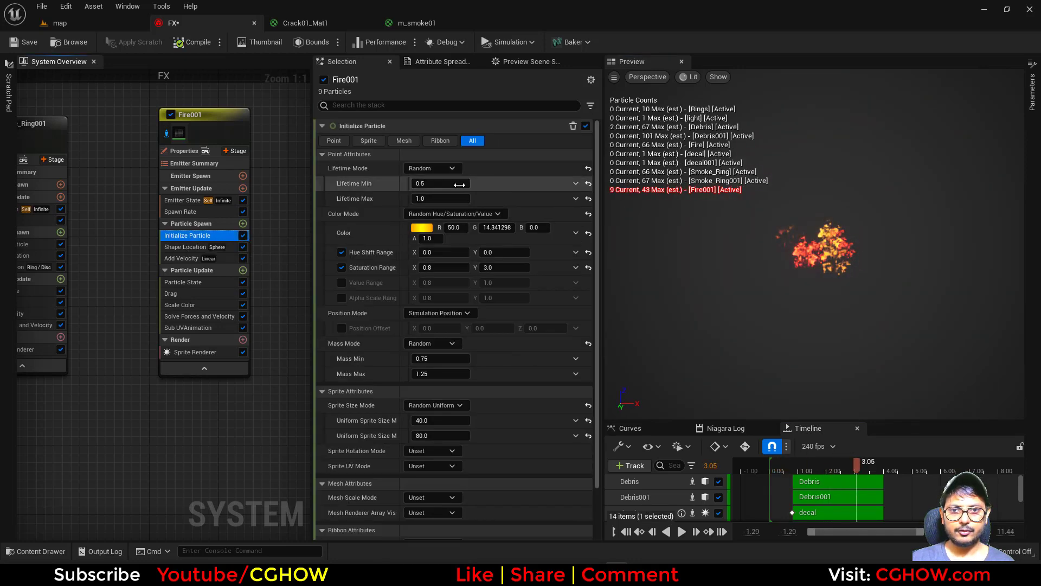
pyautogui.click(435, 185)
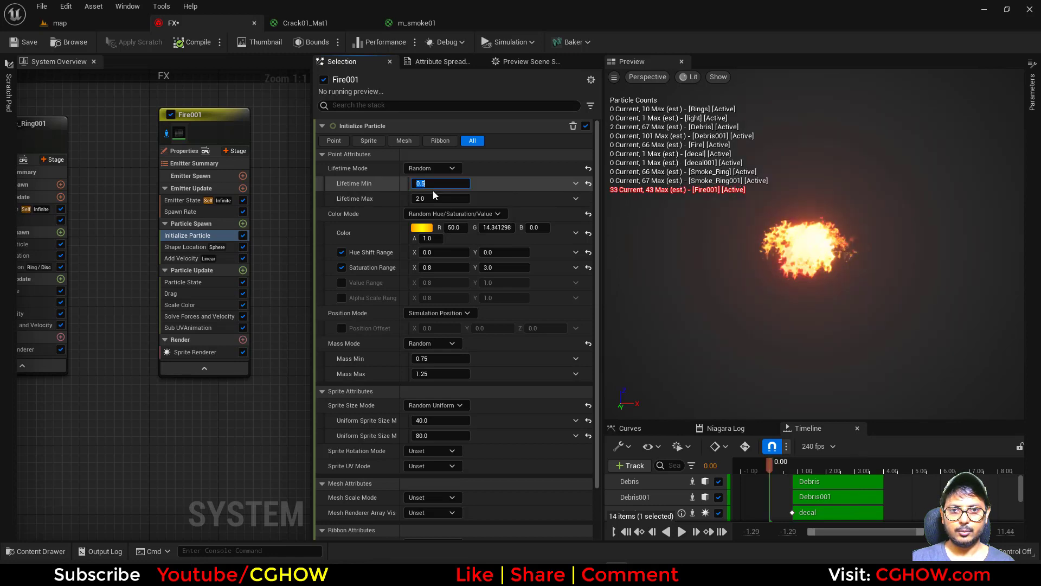
pyautogui.write('1')
pyautogui.press('Return')
# - Set the Scale Curve of Fire001's Spawn Rate to 50 and play the simulation
pyautogui.click(185, 212)
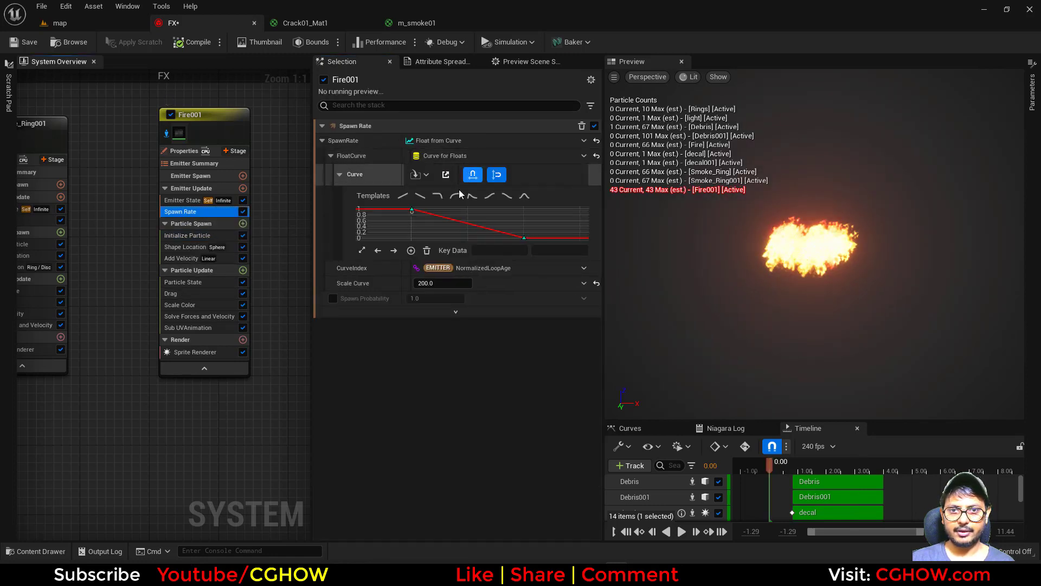
pyautogui.write('50')
pyautogui.press('Return')
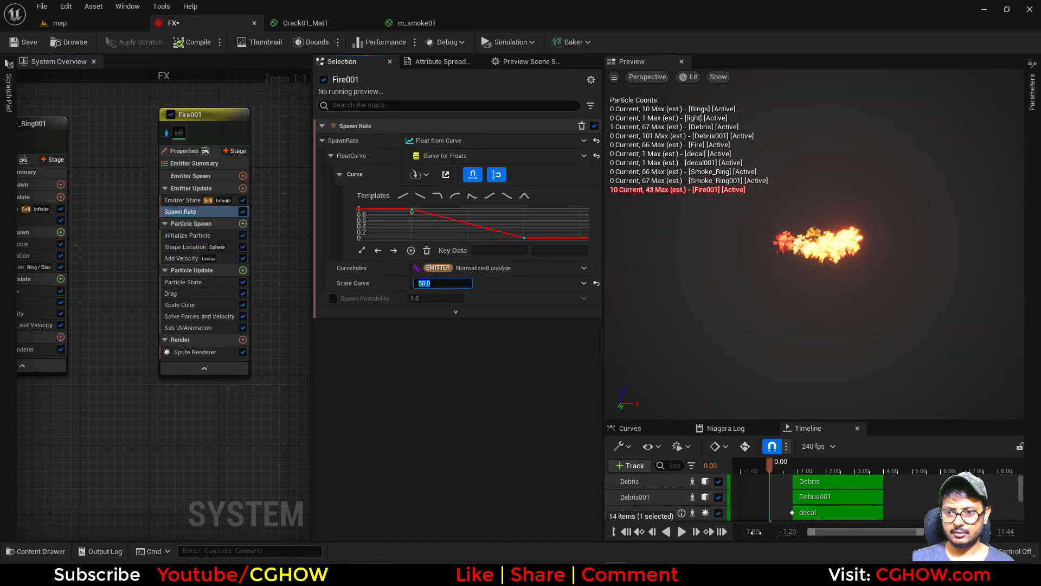
pyautogui.click(682, 532)
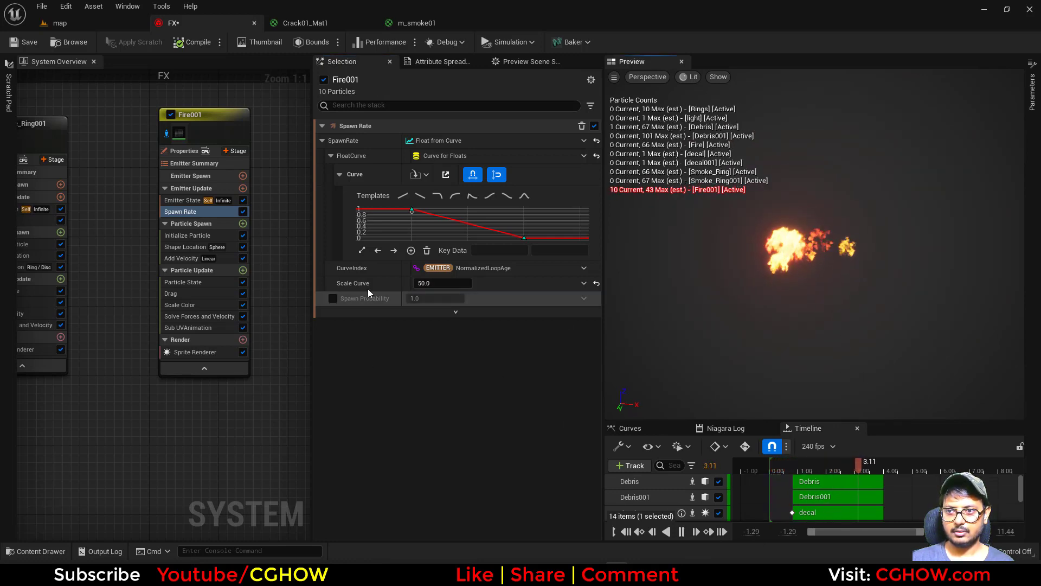
# - Set the brightness value (V) of Fire001's initial particle color to 5 and check the preview
pyautogui.click(182, 234)
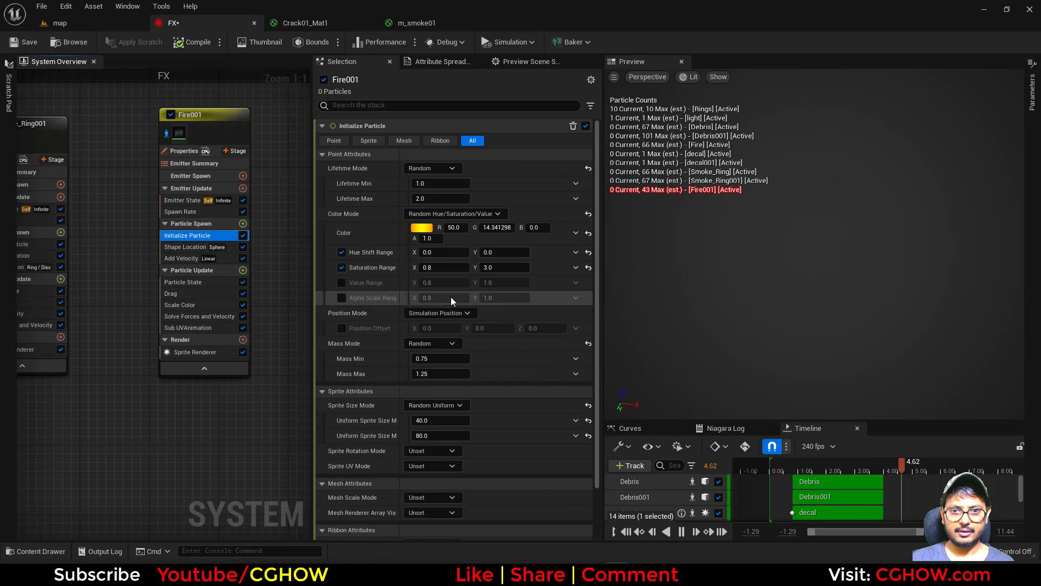
pyautogui.click(422, 229)
pyautogui.moveTo(598, 437); pyautogui.dragTo(592, 480)
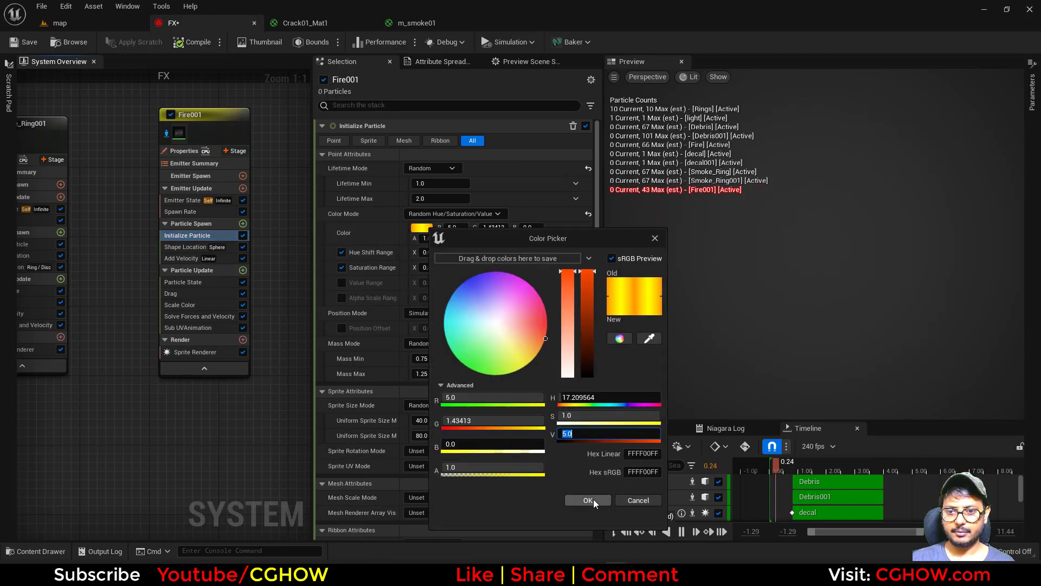
pyautogui.click(593, 499)
pyautogui.click(820, 335)
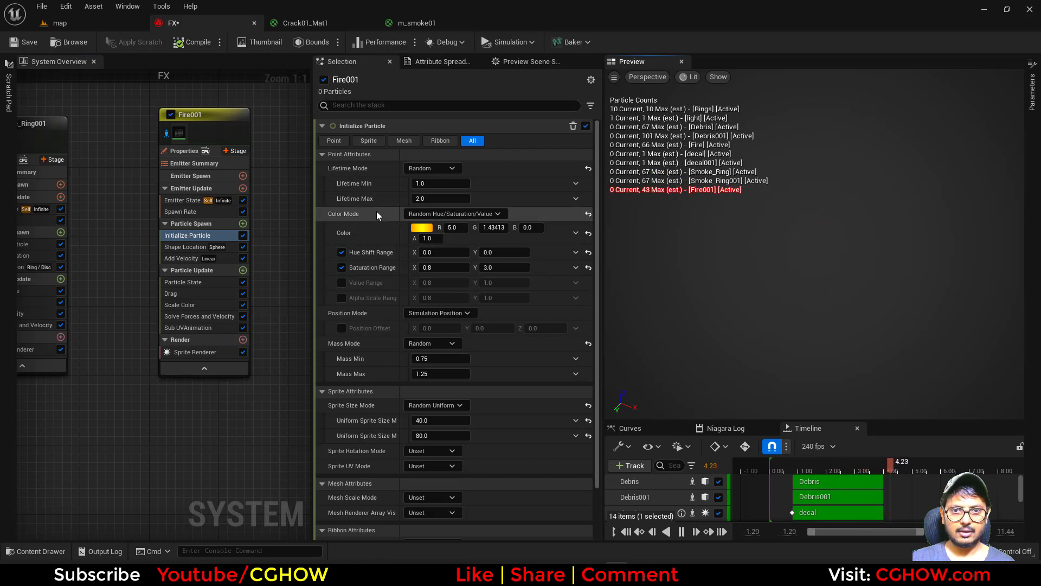
# - Set Fire001's Lifetime Max to 1 and Lifetime Min to 0.5, and check the effect in the map level
pyautogui.click(426, 199)
pyautogui.write('1')
pyautogui.press('Return')
pyautogui.click(430, 185)
pyautogui.write('0.5')
pyautogui.press('Return')
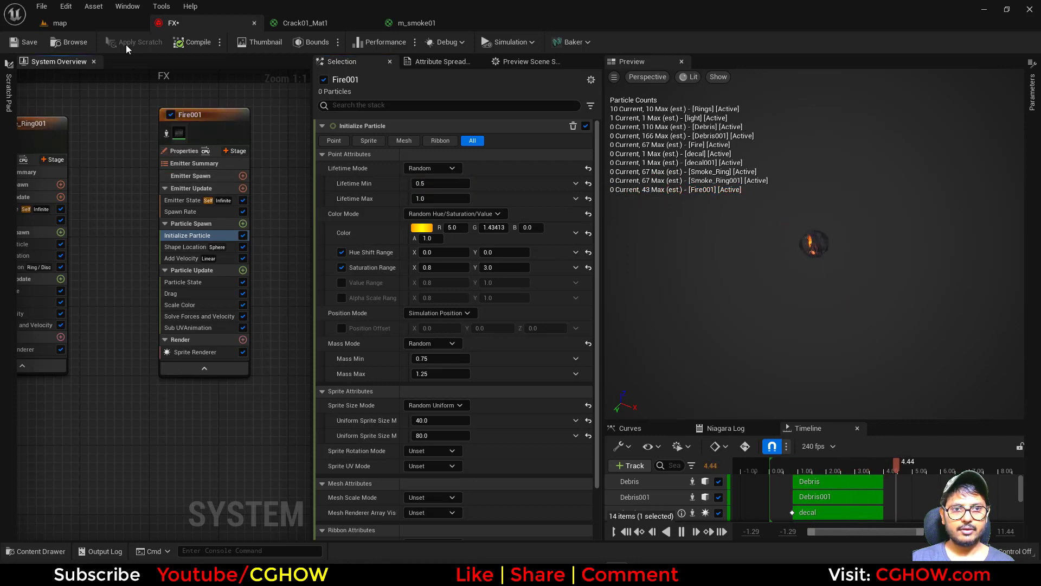
pyautogui.click(59, 23)
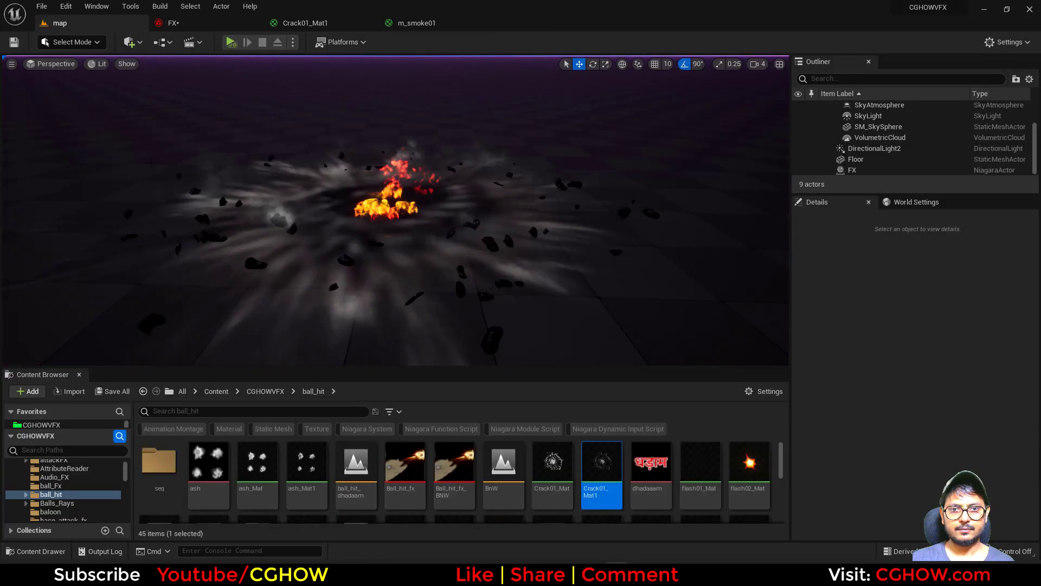
pyautogui.click(203, 25)
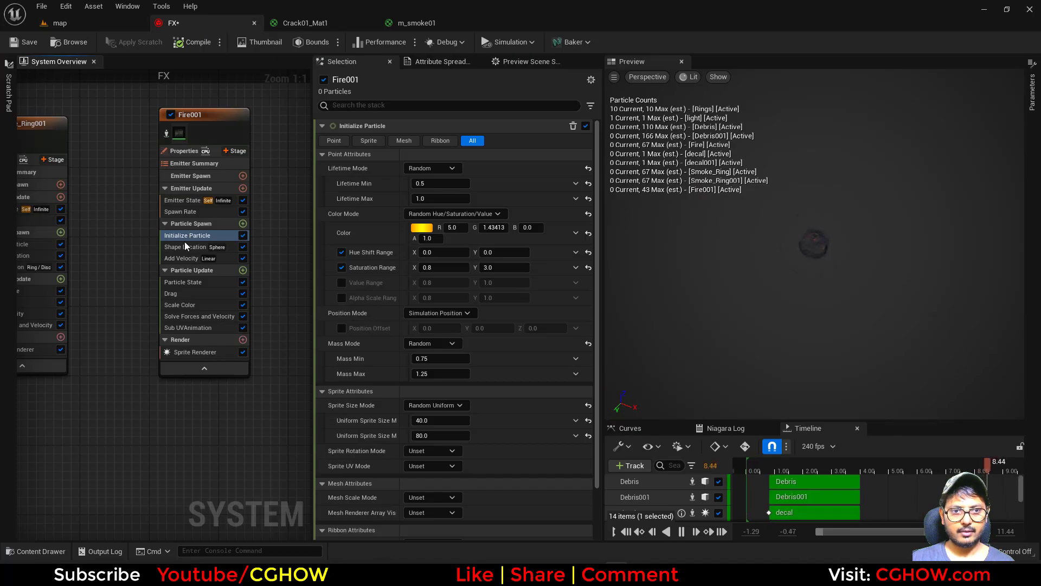
# - Set Fire001's minimum uniform sprite size to 20
pyautogui.click(436, 421)
pyautogui.write('20')
pyautogui.press('Return')
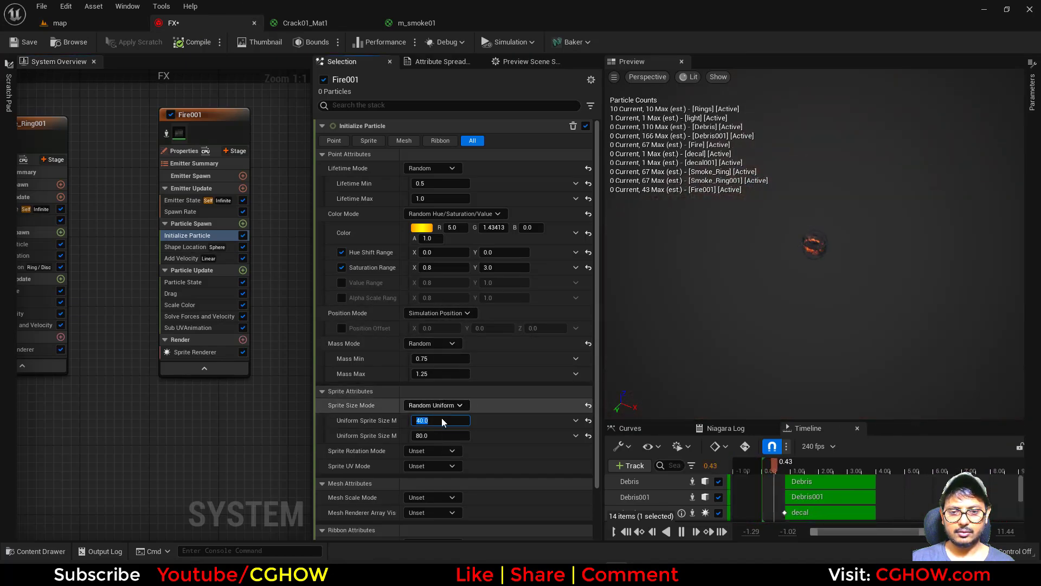
# - Set the Sphere Radius of Fire001's Shape Location to 200 and check the effect in the map level
pyautogui.click(185, 248)
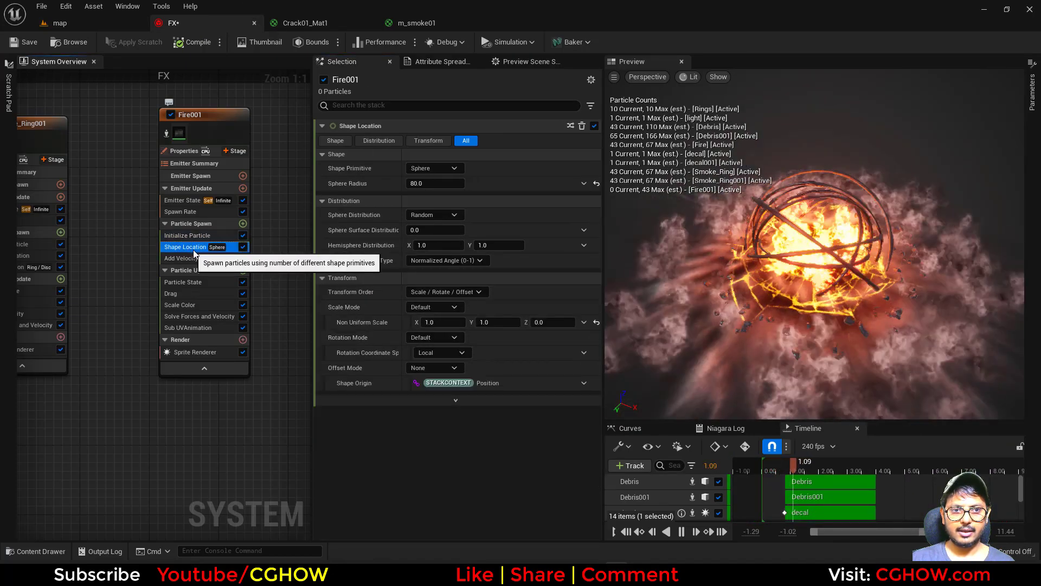
pyautogui.click(427, 181)
pyautogui.write('00')
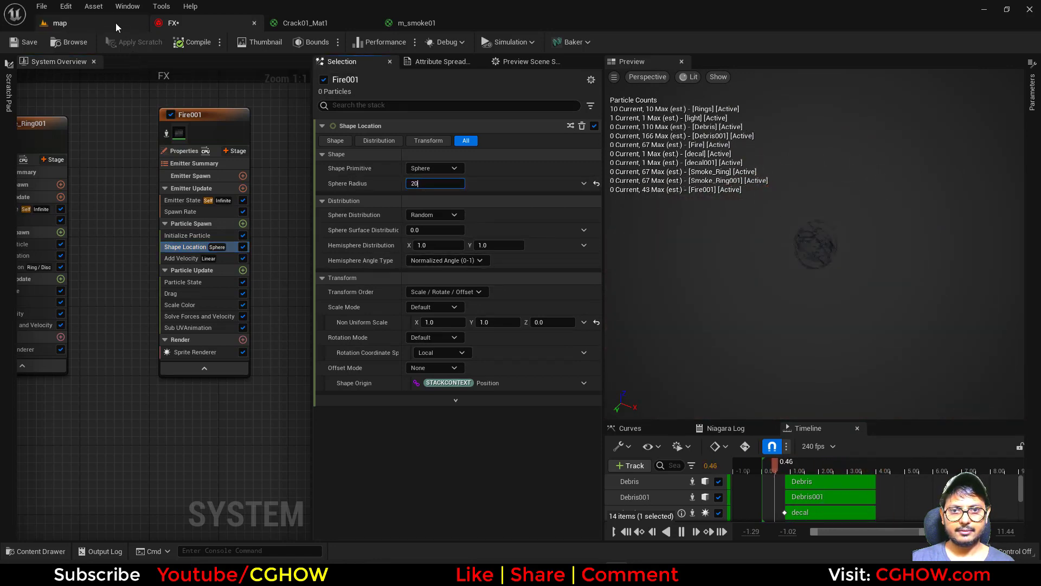
pyautogui.click(68, 23)
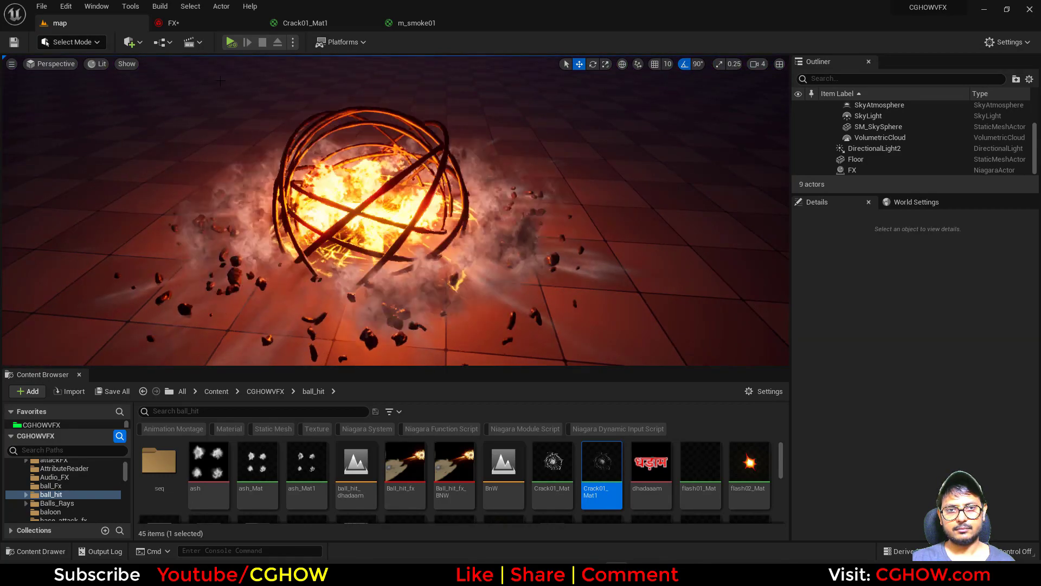
pyautogui.click(193, 23)
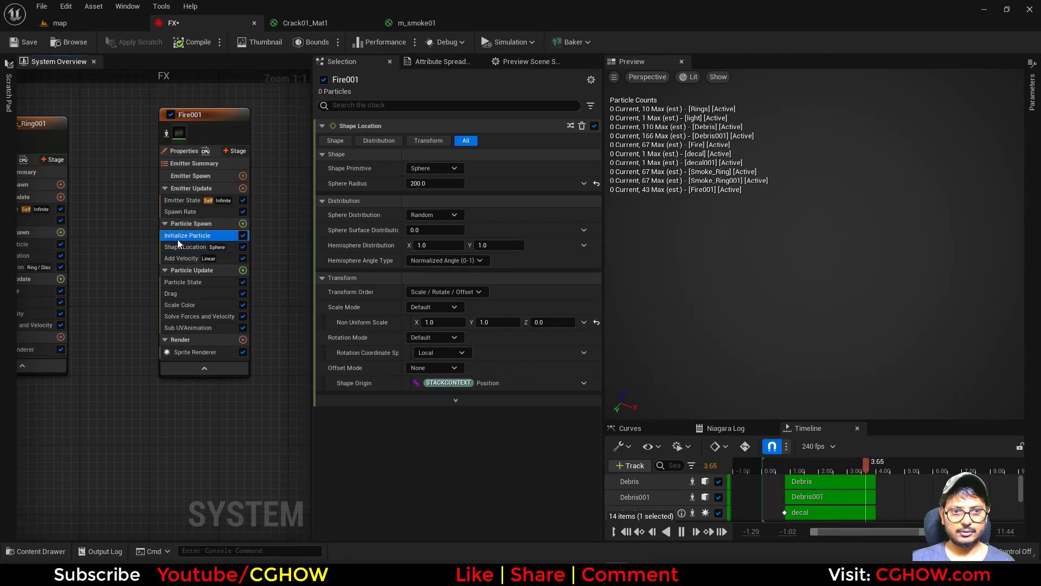
# - Set Fire001's initial color value (V) and Saturation Range Y to 1, and check the effect in the map level
pyautogui.click(178, 236)
pyautogui.click(421, 227)
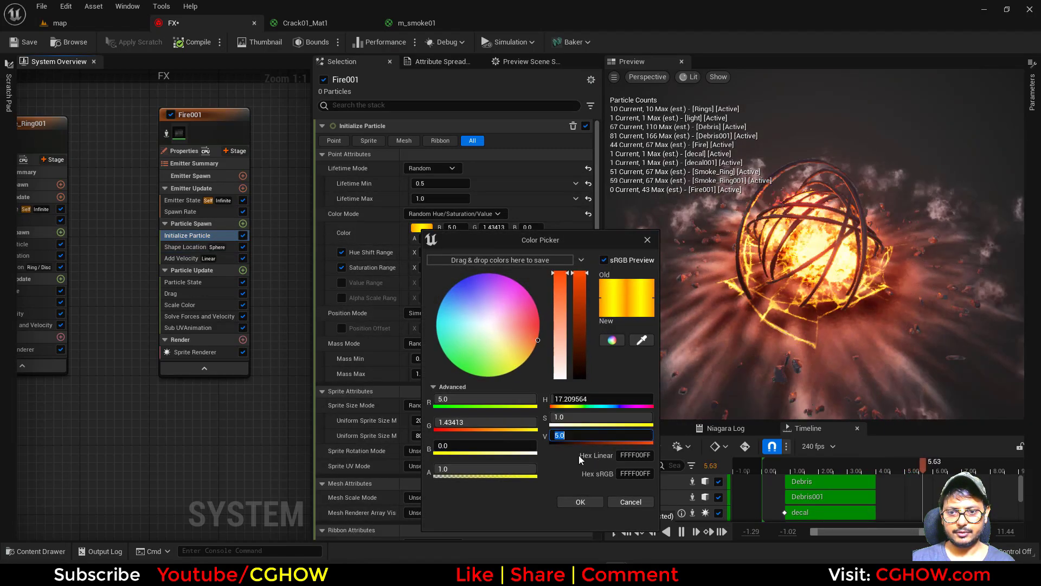
pyautogui.write('1')
pyautogui.click(580, 500)
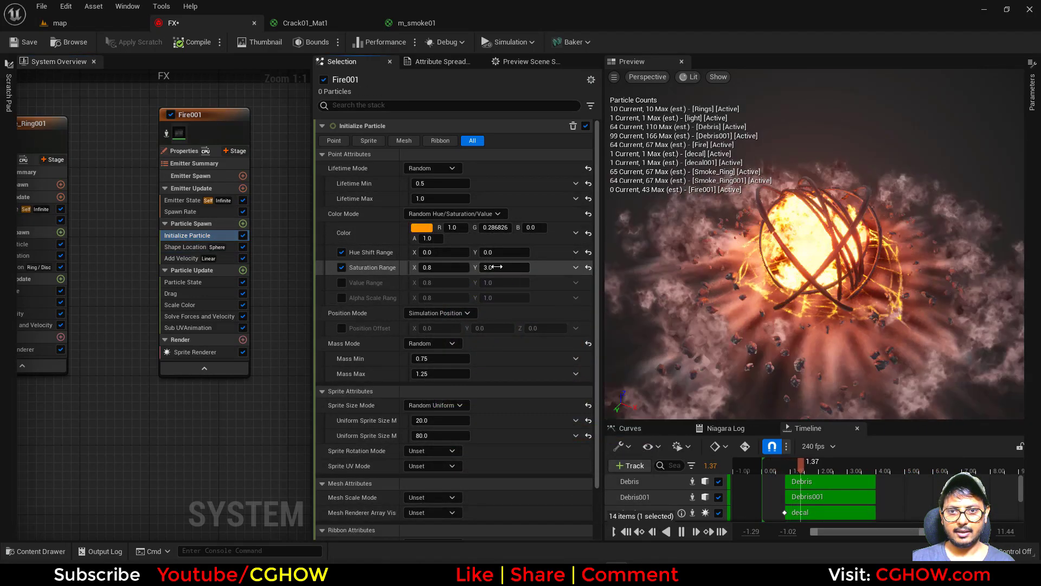
pyautogui.click(102, 25)
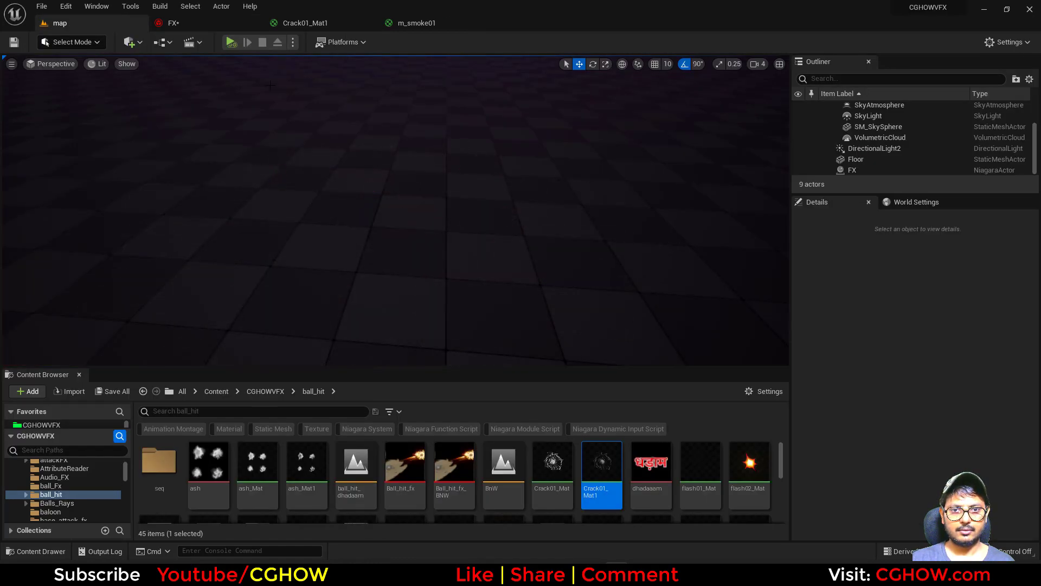
pyautogui.click(200, 28)
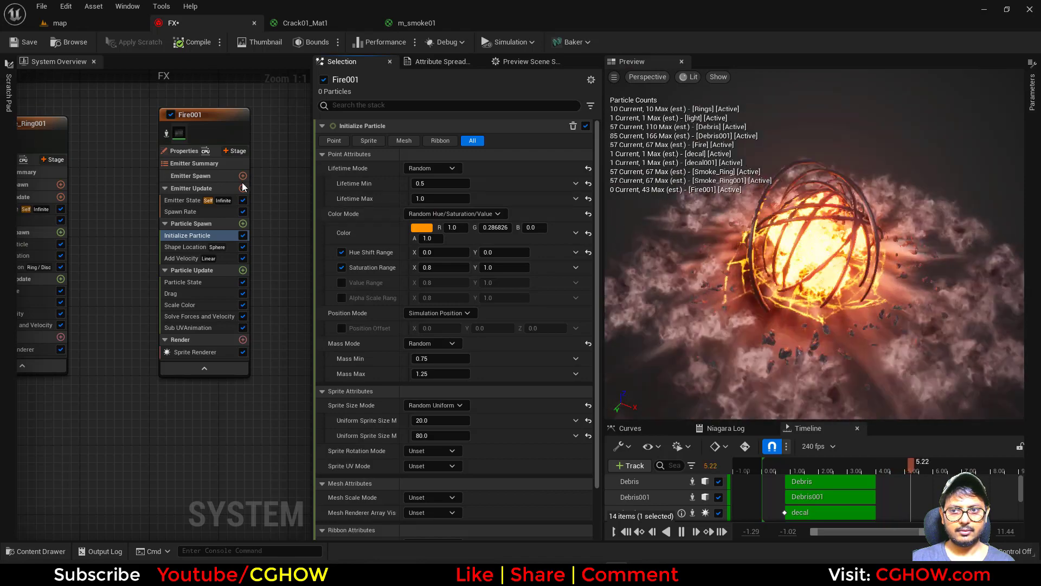
# - Preview the complete effect in the map level and return to the FX Niagara system
pyautogui.click(81, 22)
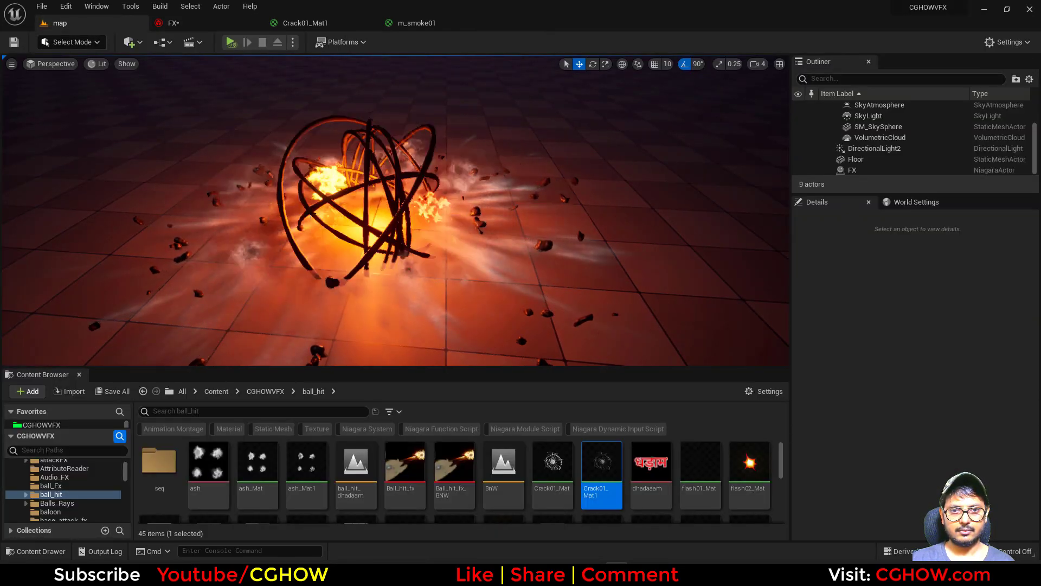
pyautogui.click(187, 23)
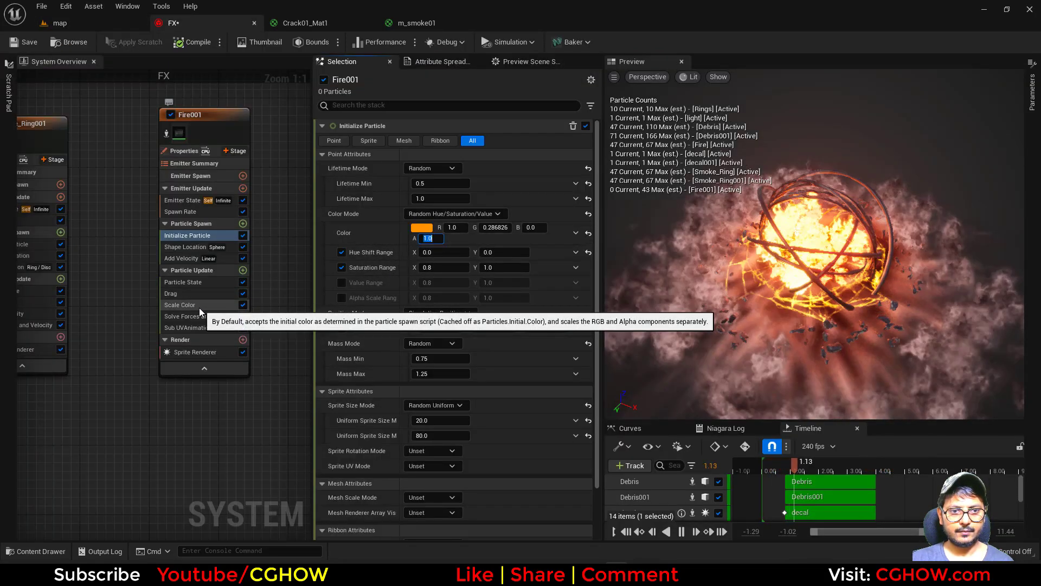
pyautogui.click(82, 22)
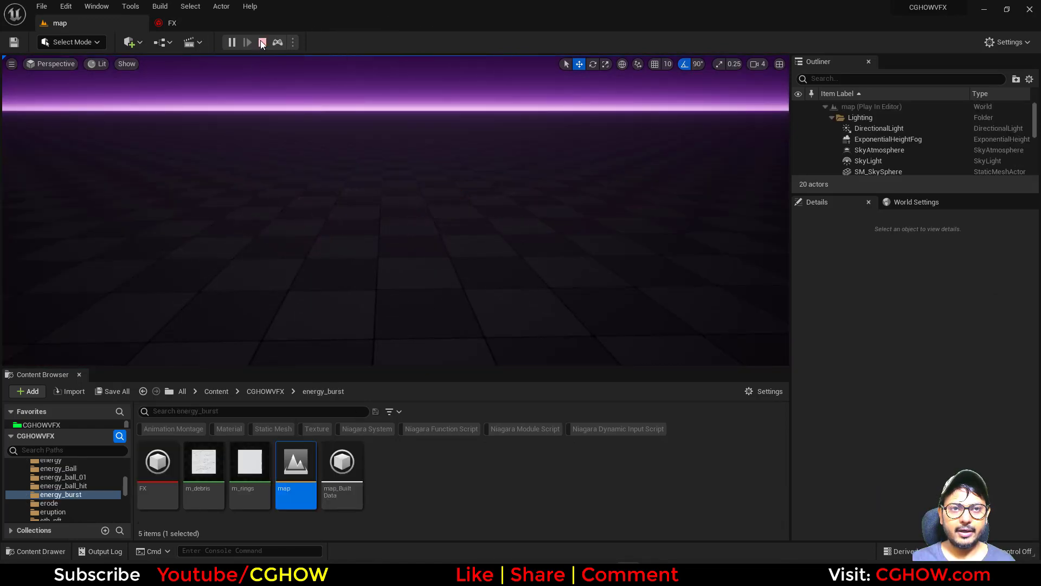
pyautogui.click(377, 220)
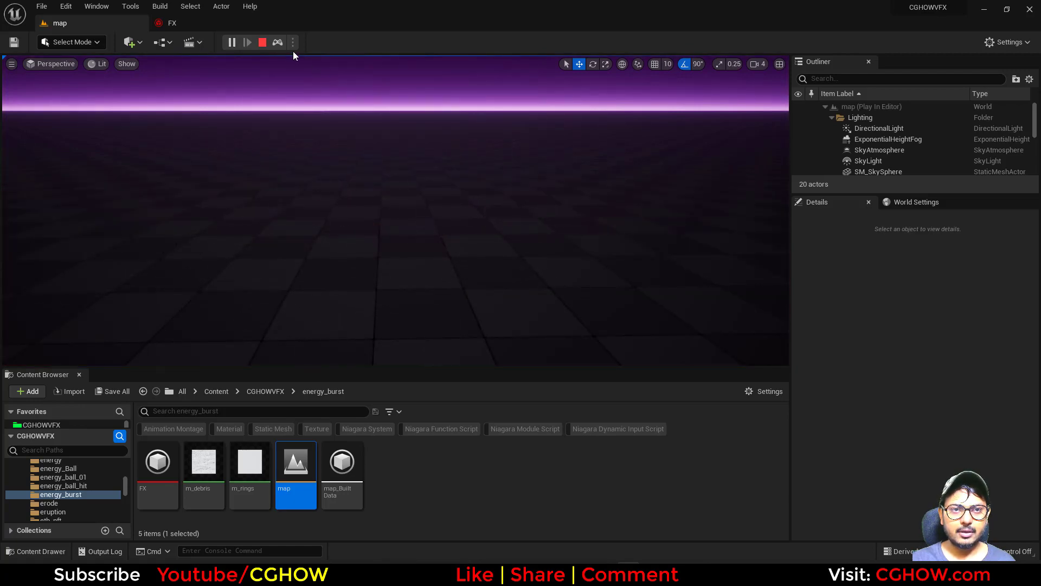
pyautogui.click(195, 19)
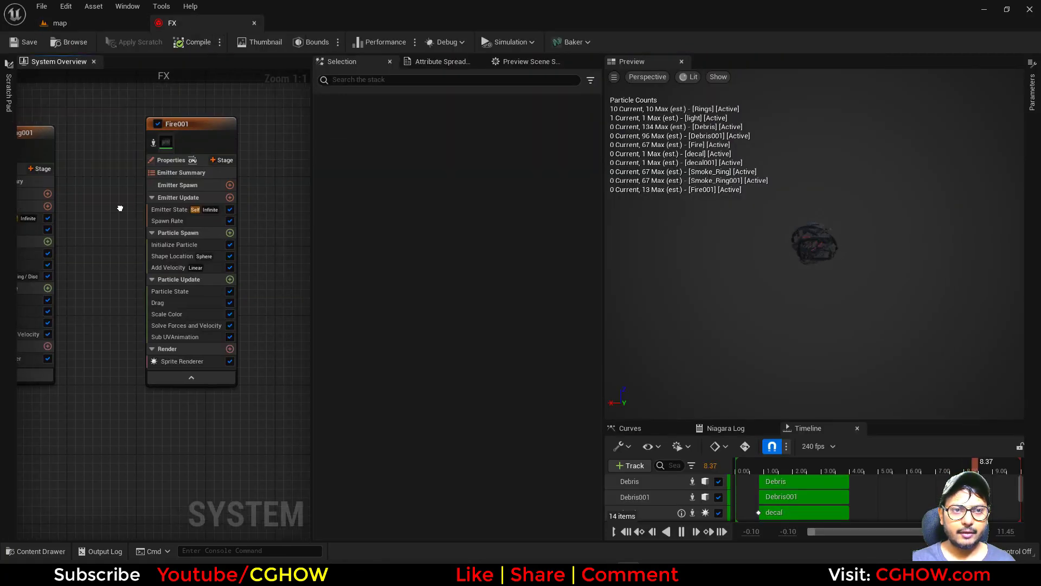
# - Set the Sphere Radius of Fire001's Shape Location to 150
pyautogui.click(179, 236)
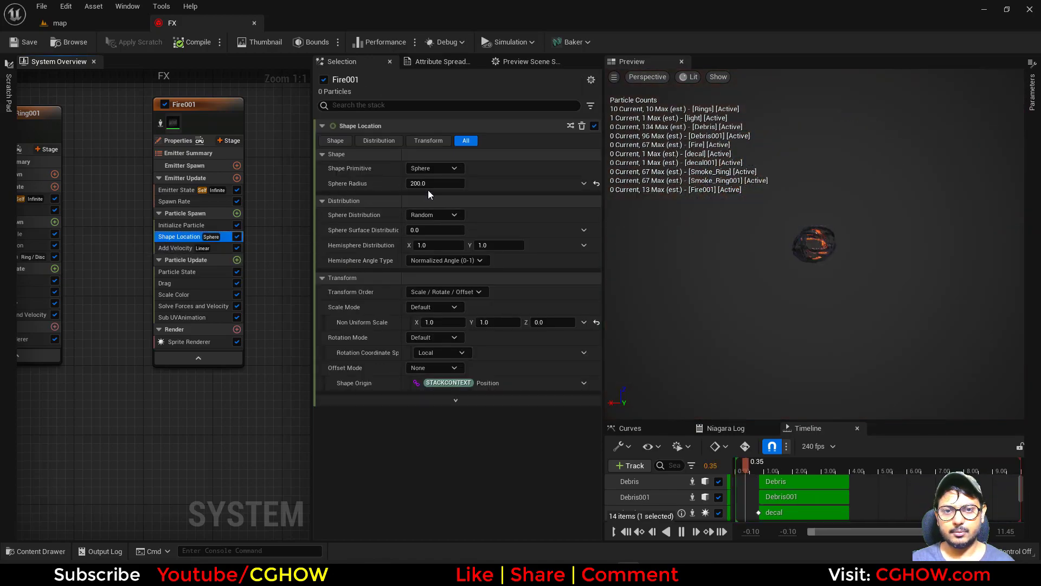
pyautogui.moveTo(429, 181); pyautogui.dragTo(407, 181)
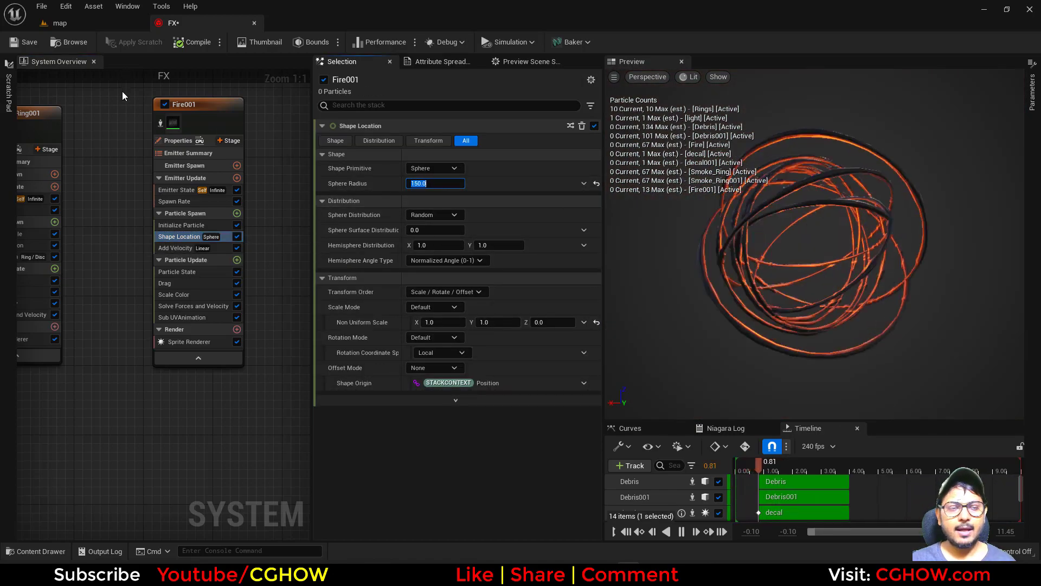
# - Add a new Fountain emitter to the FX system beside Fire001 and rename it Flash
pyautogui.scroll(-2, 115, 164)
pyautogui.moveTo(115, 164); pyautogui.dragTo(158, 134, button='right')
pyautogui.rightClick(159, 135)
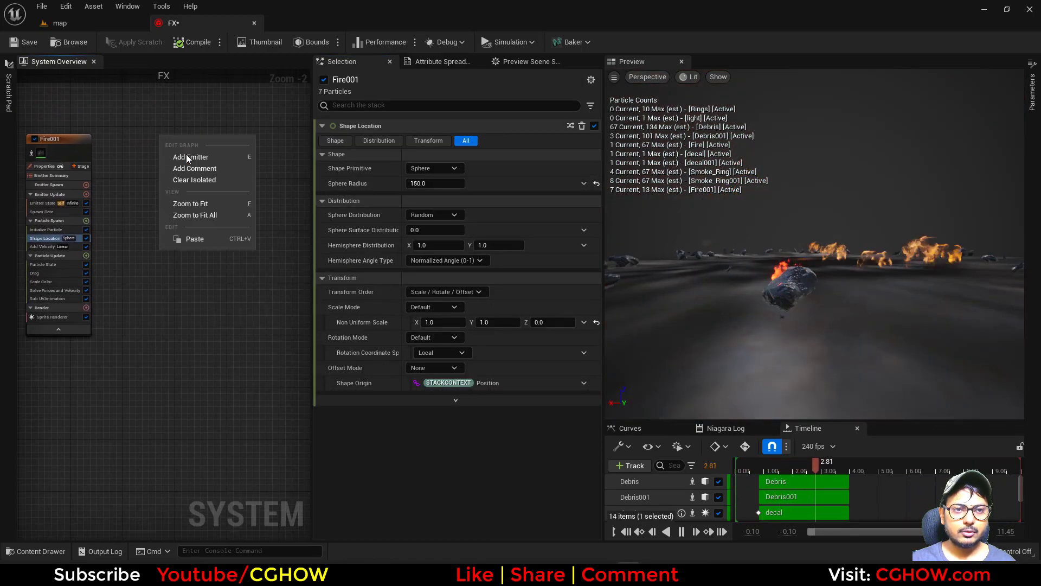
pyautogui.click(187, 154)
pyautogui.click(268, 321)
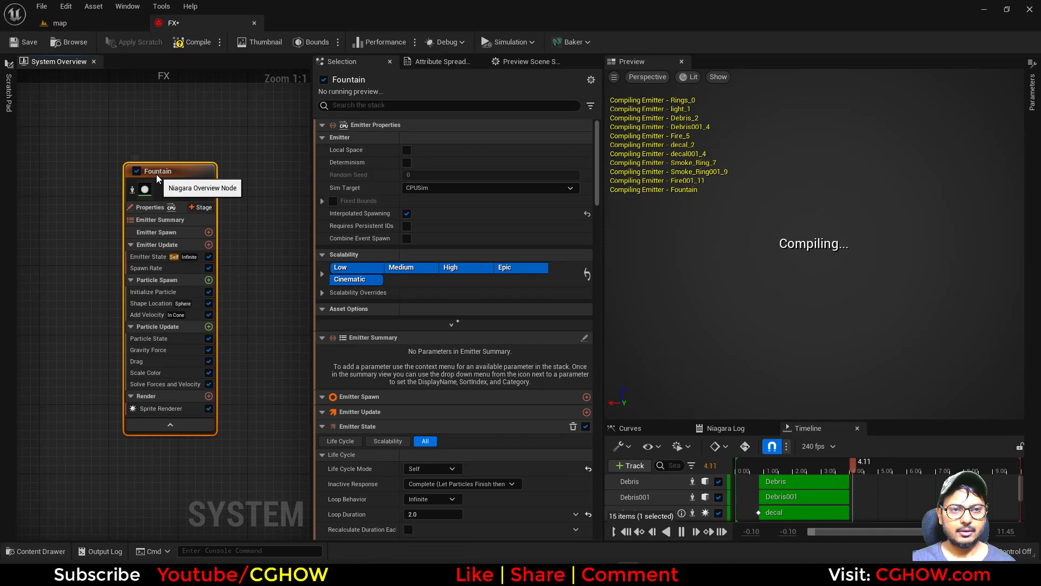
pyautogui.write('Flash')
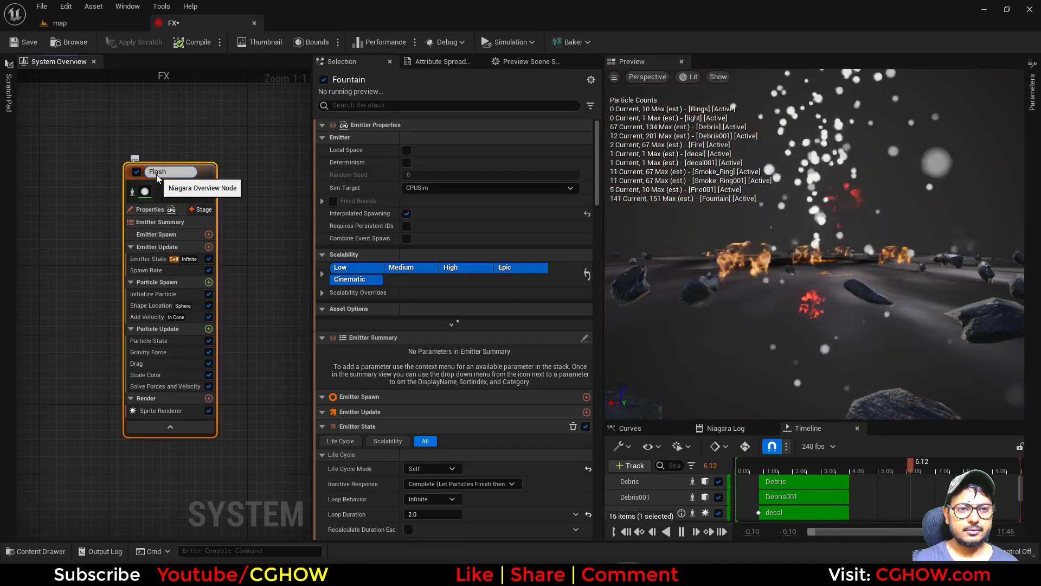
pyautogui.press('Return')
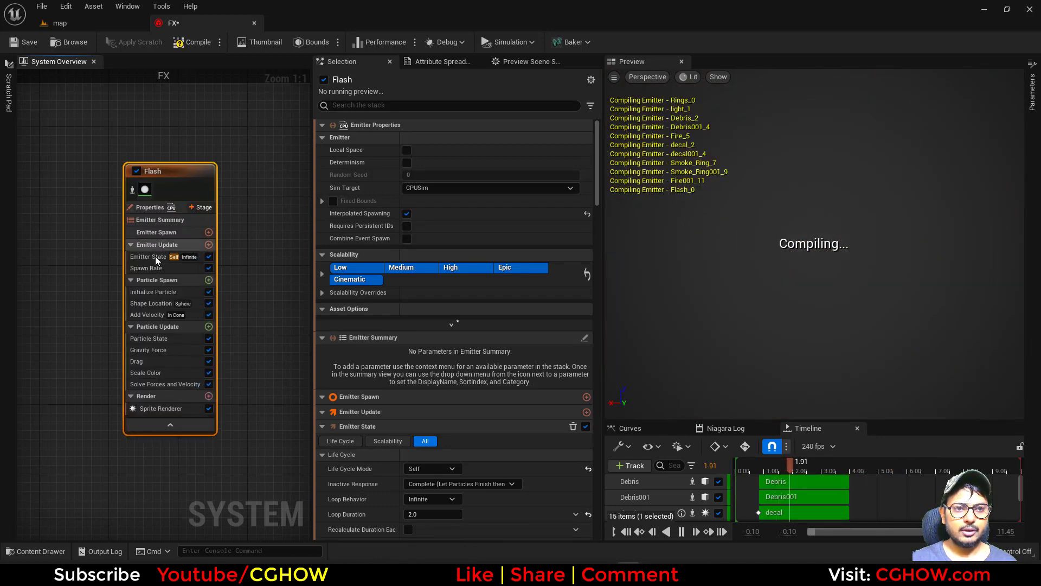
# - Enable Loop Delay in Flash's Emitter State and set it to 2
pyautogui.click(151, 257)
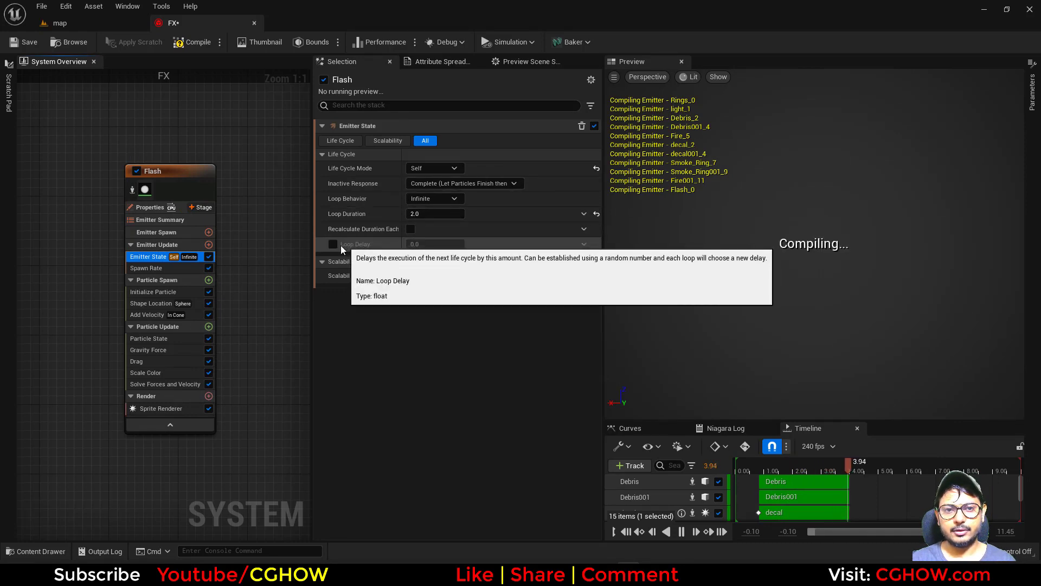
pyautogui.click(333, 244)
pyautogui.click(436, 244)
pyautogui.write('2')
pyautogui.press('Return')
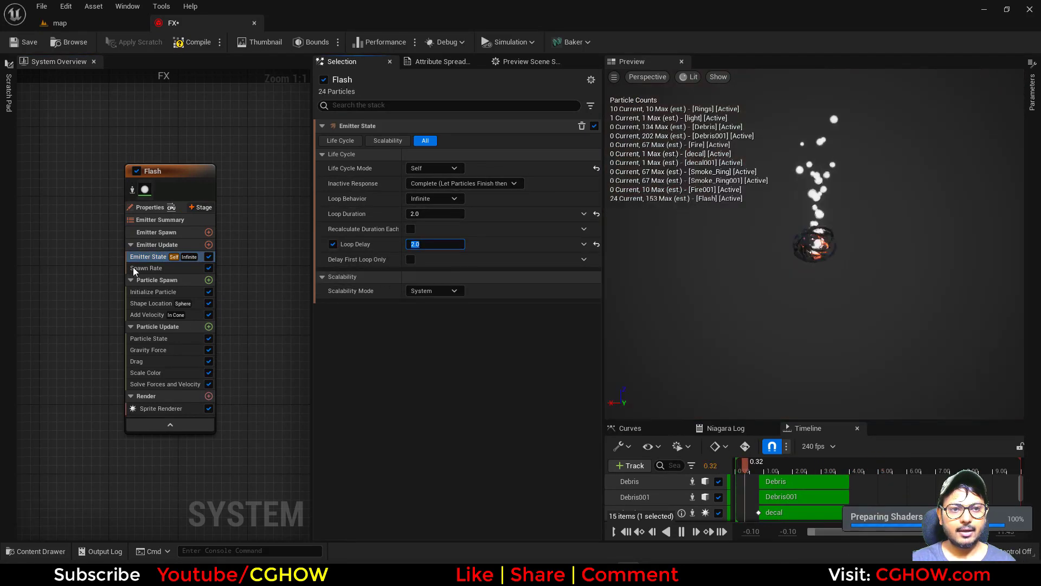
pyautogui.click(178, 268)
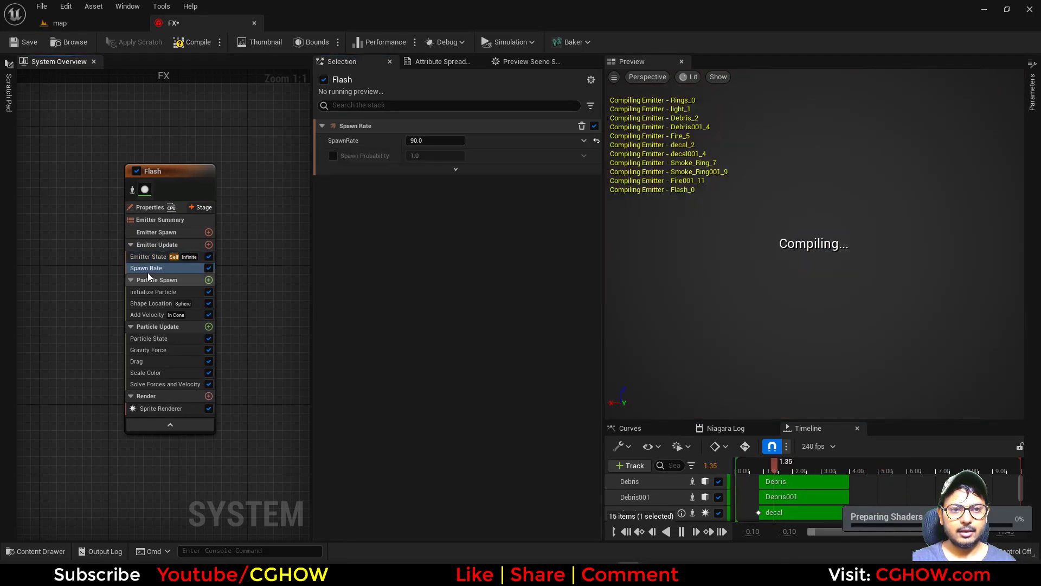
pyautogui.click(208, 245)
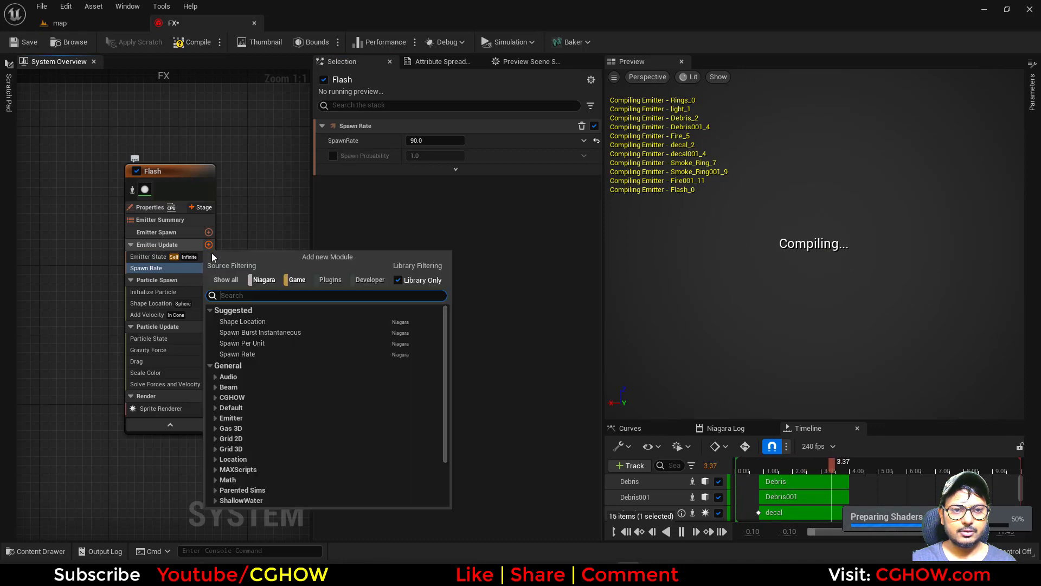
pyautogui.click(250, 324)
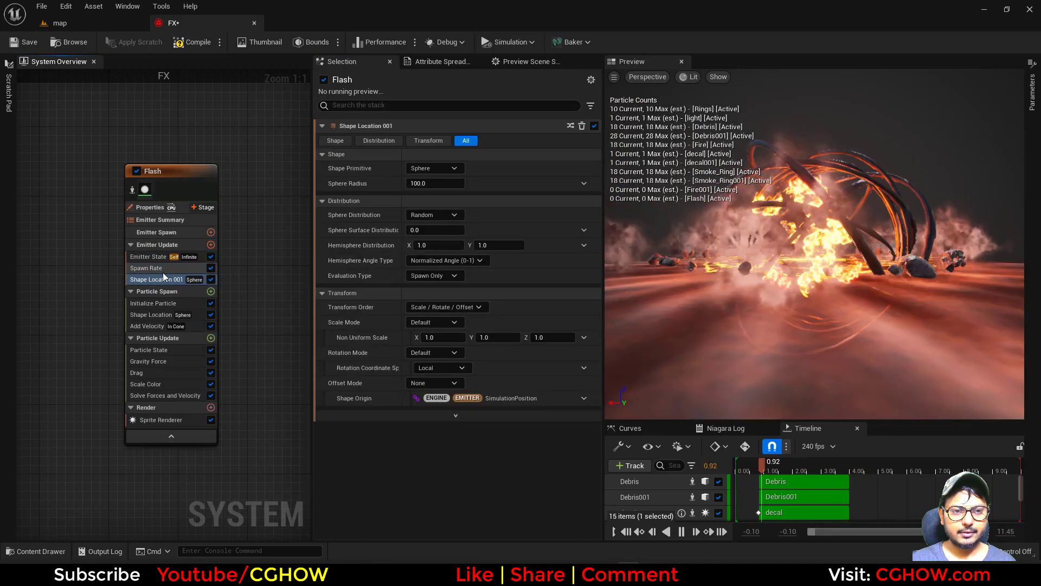
pyautogui.click(172, 268)
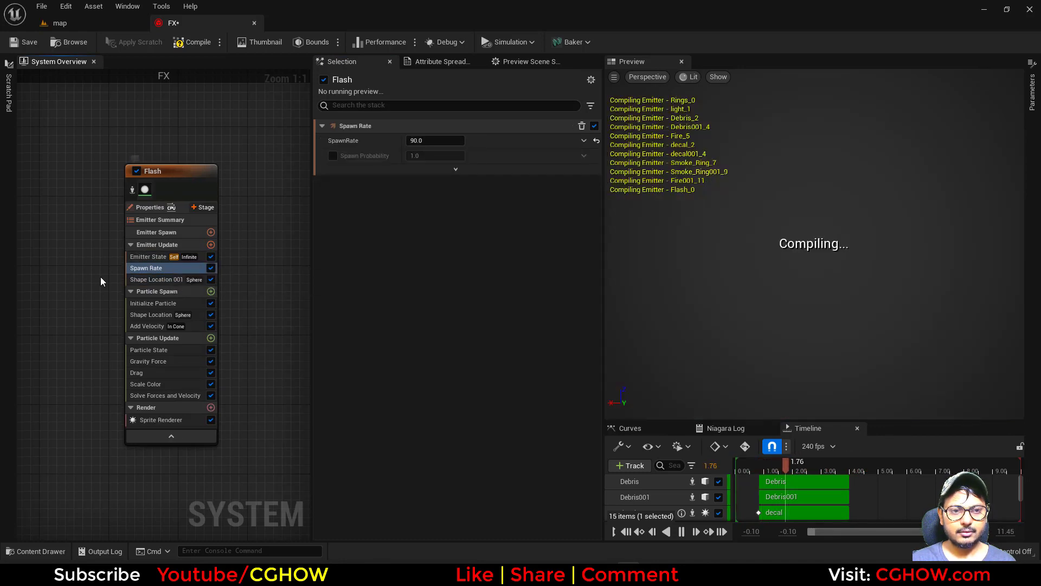
pyautogui.click(158, 279)
pyautogui.press('Delete')
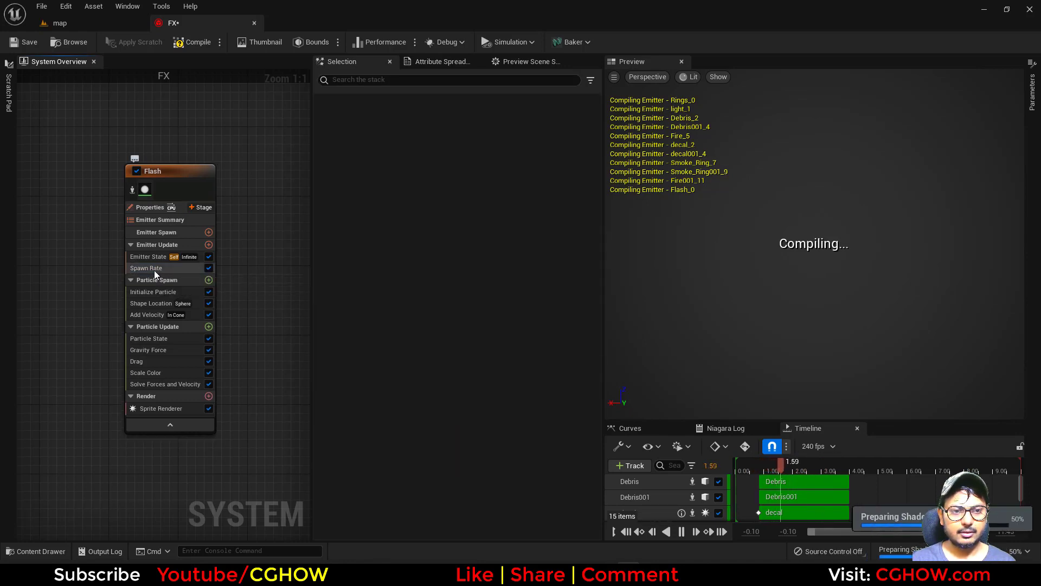
# - Replace Flash's Spawn Rate module with Spawn Burst Instantaneous and set the Spawn Count to 3
pyautogui.click(154, 270)
pyautogui.press('Delete')
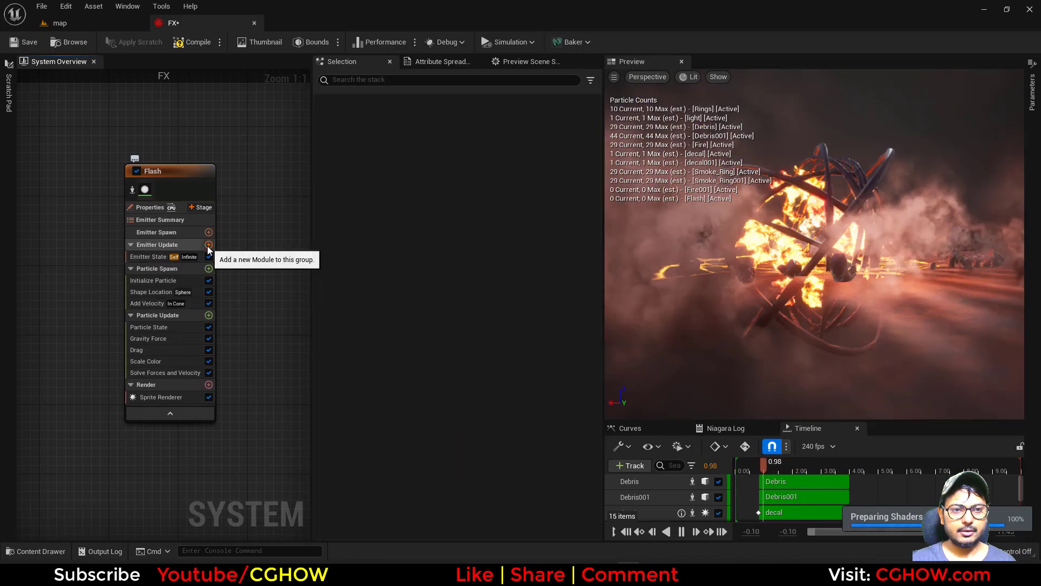
pyautogui.click(208, 244)
pyautogui.click(249, 333)
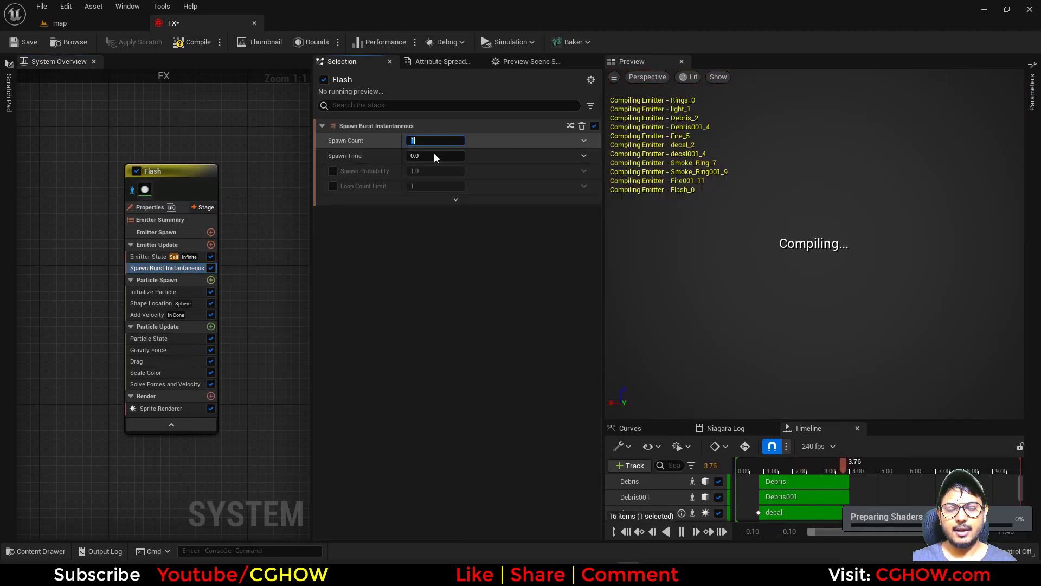
pyautogui.write('3')
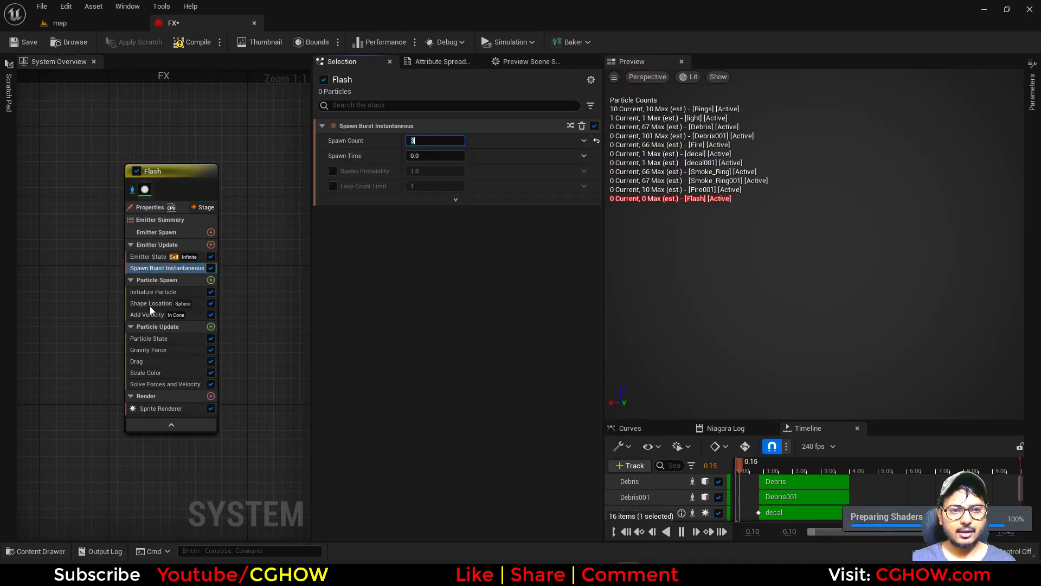
# - Delete the Shape Location, Add Velocity, Gravity Force and Drag modules from the Flash emitter
pyautogui.click(150, 303)
pyautogui.press('Delete')
pyautogui.click(148, 303)
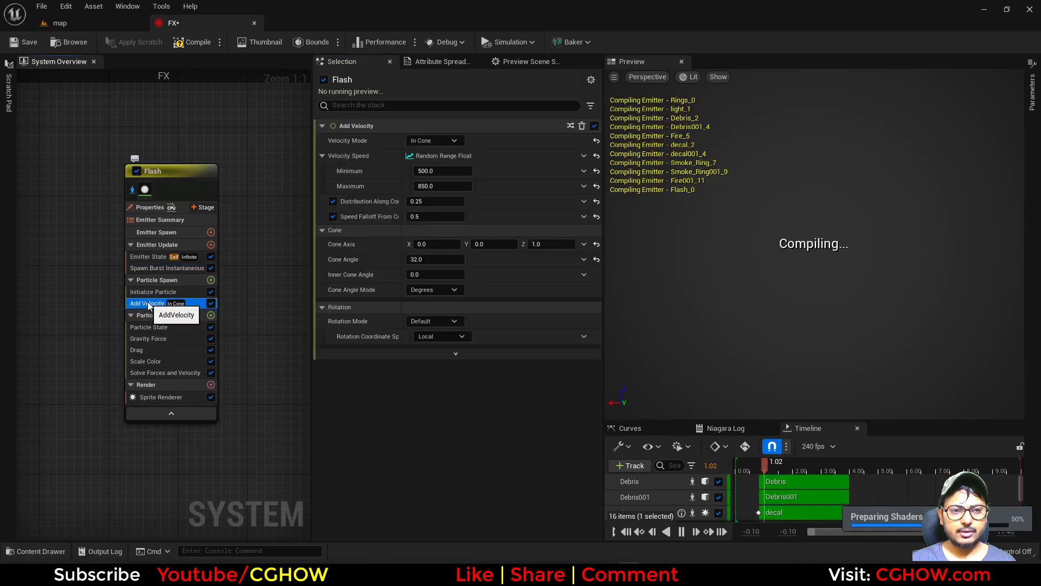
pyautogui.press('Delete')
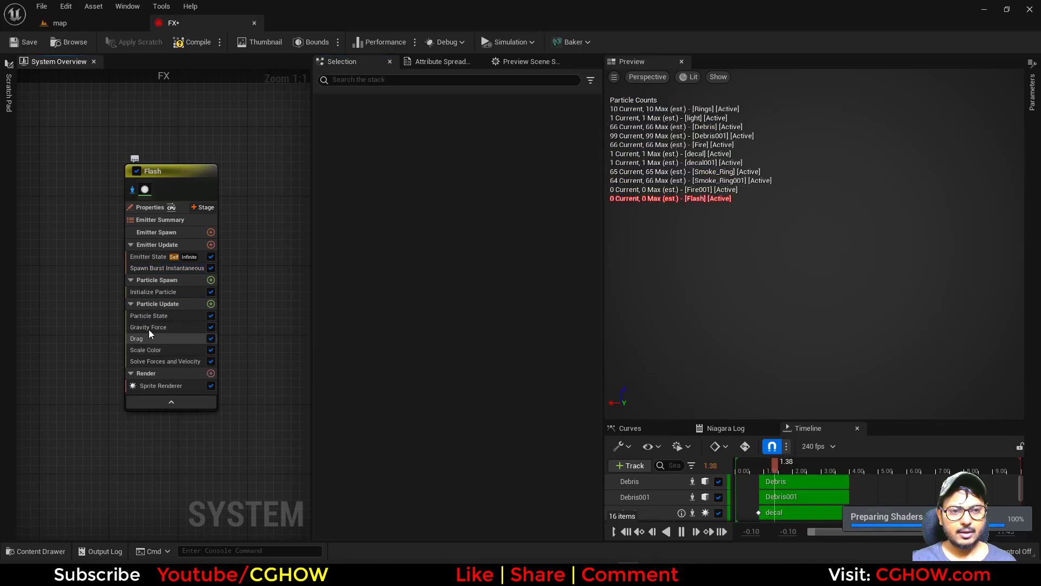
pyautogui.click(148, 329)
pyautogui.keyDown('ctrl'); pyautogui.click(163, 339); pyautogui.keyUp('ctrl')
pyautogui.press('Delete')
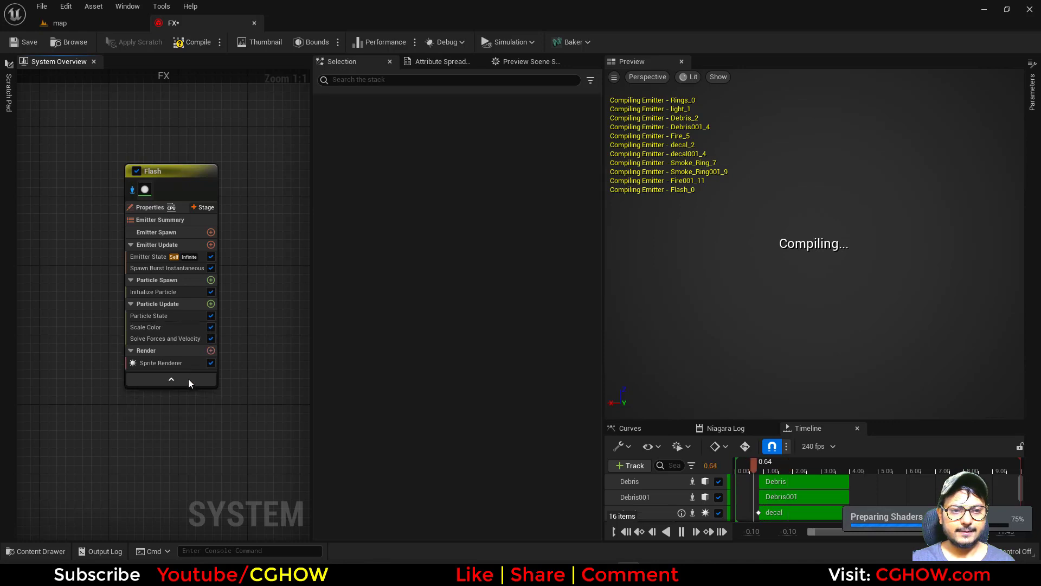
# - Assign the m_flash01 material to Flash's Sprite Renderer
pyautogui.click(163, 363)
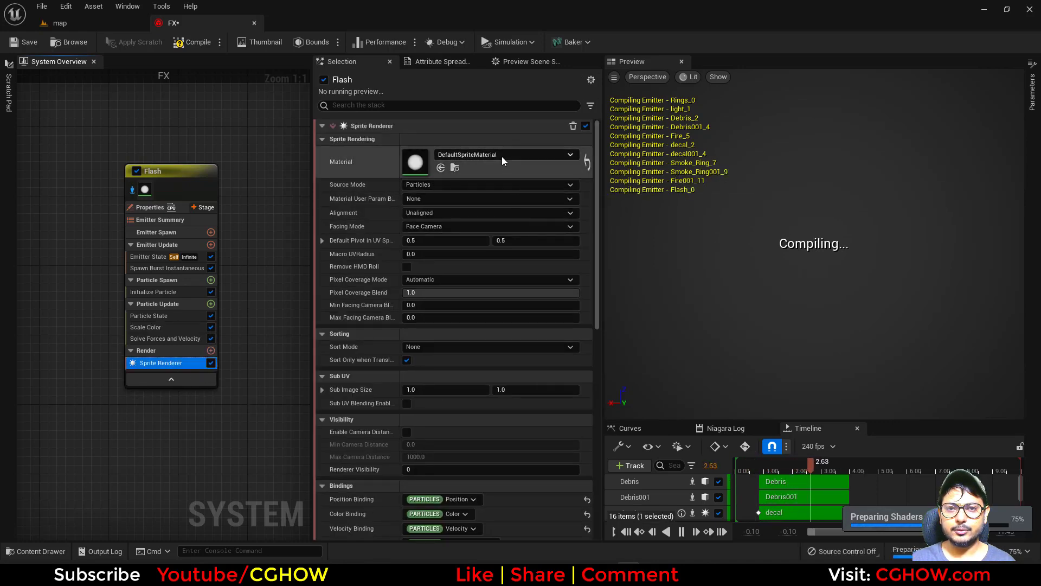
pyautogui.click(502, 157)
pyautogui.write('flash')
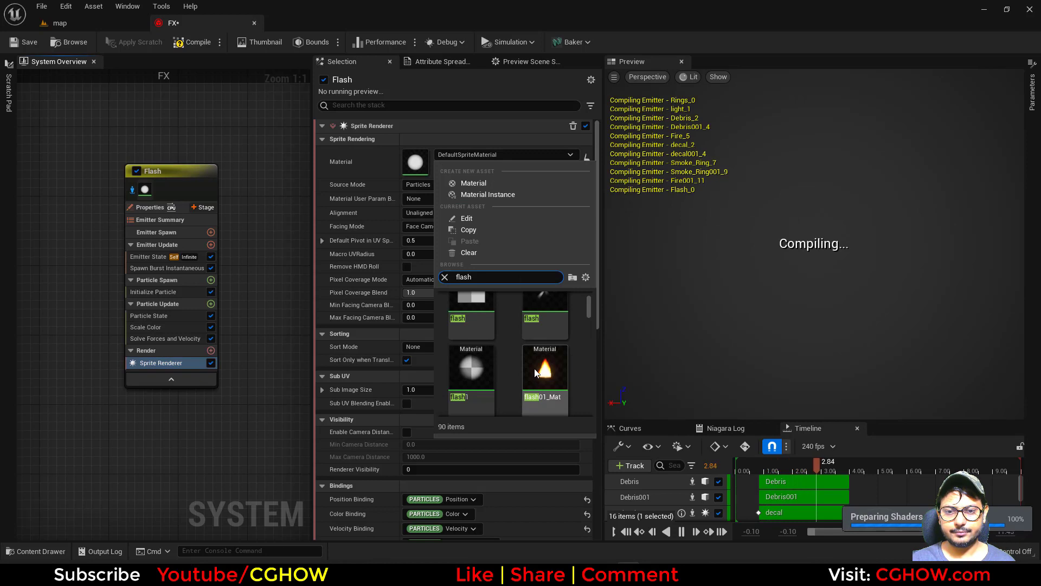
pyautogui.scroll(-4, 535, 371)
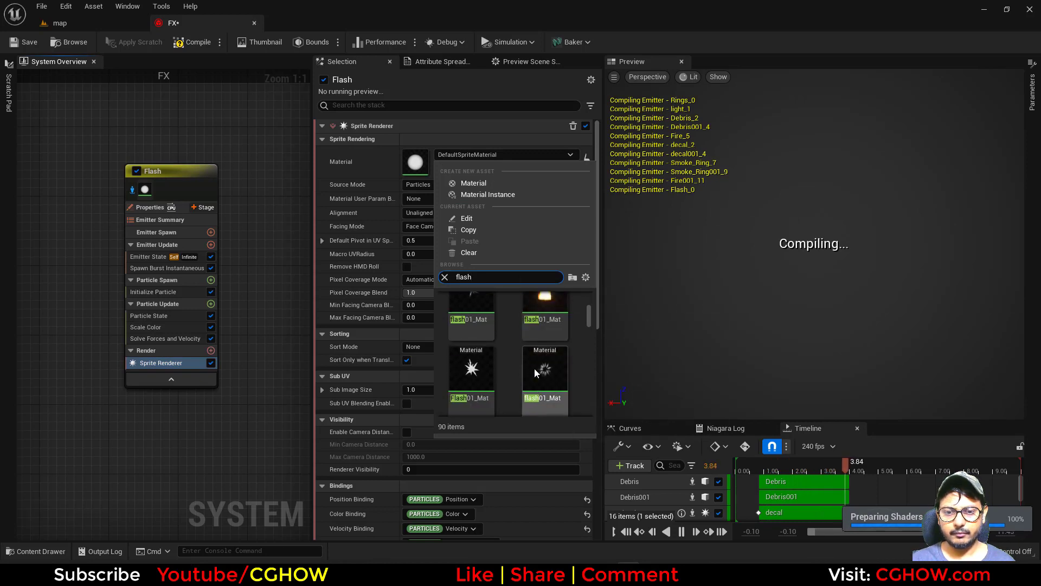
pyautogui.scroll(-4, 523, 359)
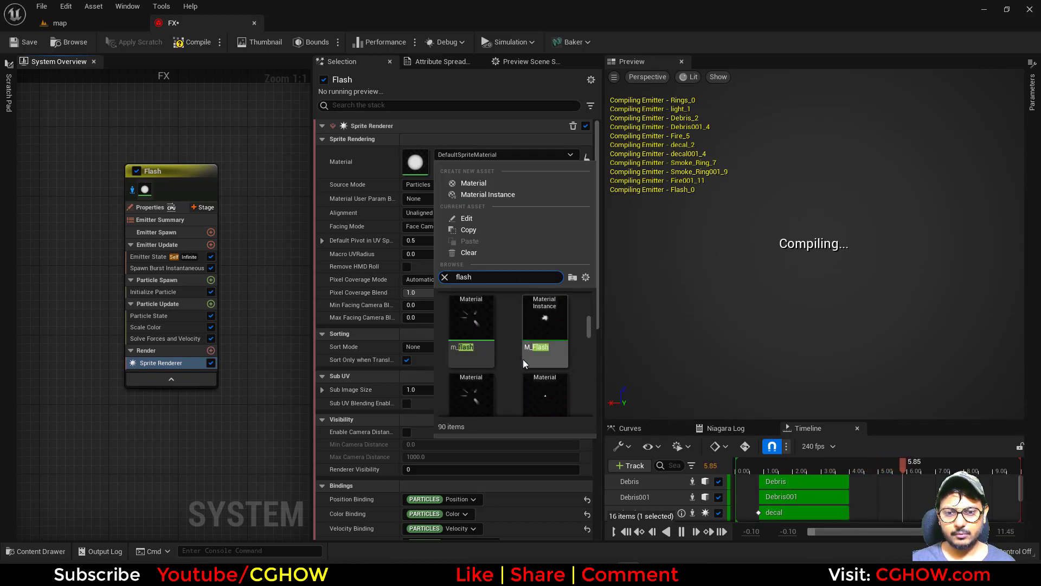
pyautogui.scroll(-5, 522, 359)
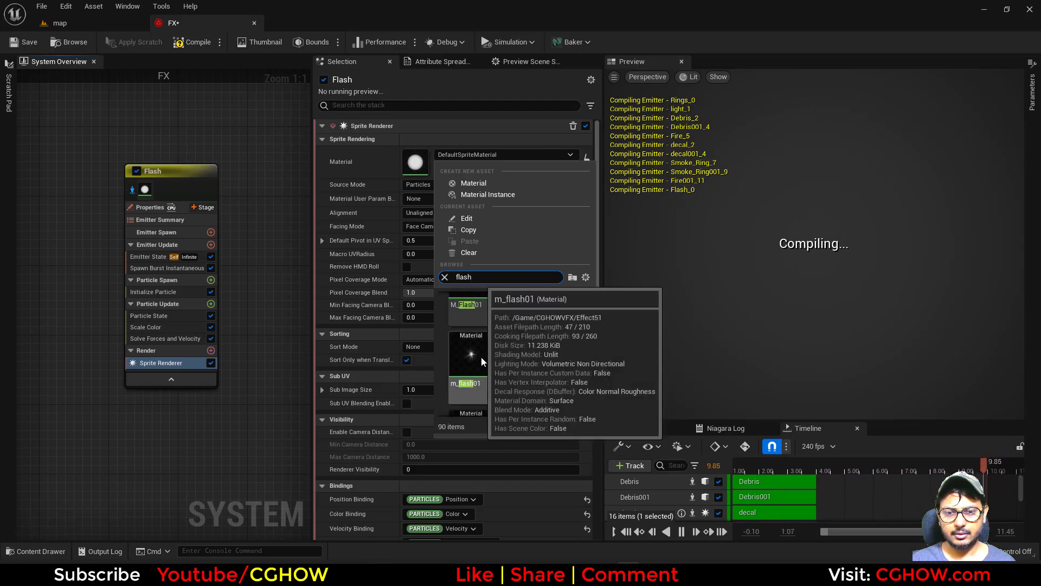
pyautogui.click(480, 357)
# - Inspect the m_flash01 material graph and its texture on a plane preview, and close the material
pyautogui.doubleClick(415, 165)
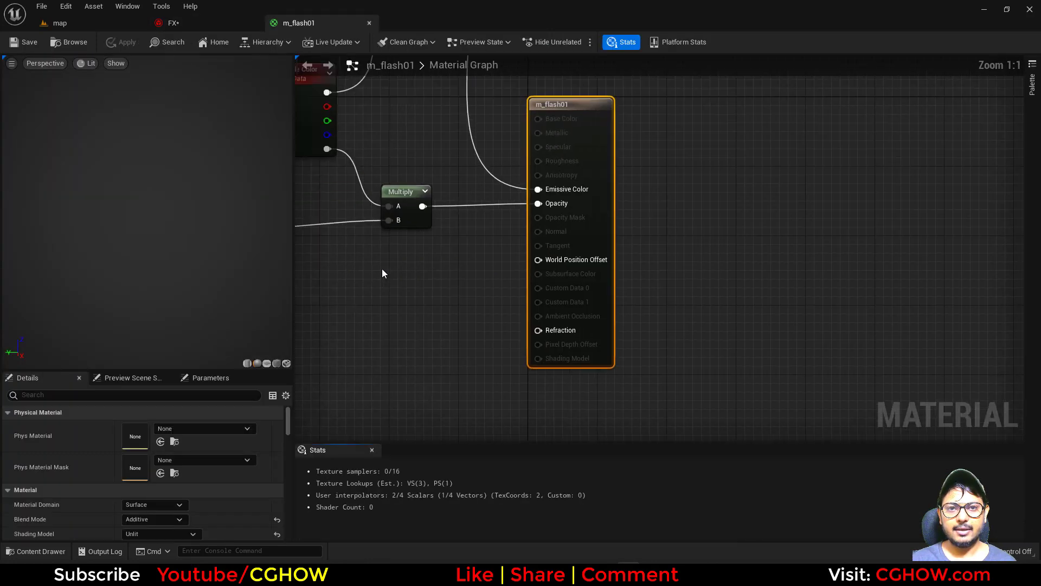
pyautogui.click(432, 283)
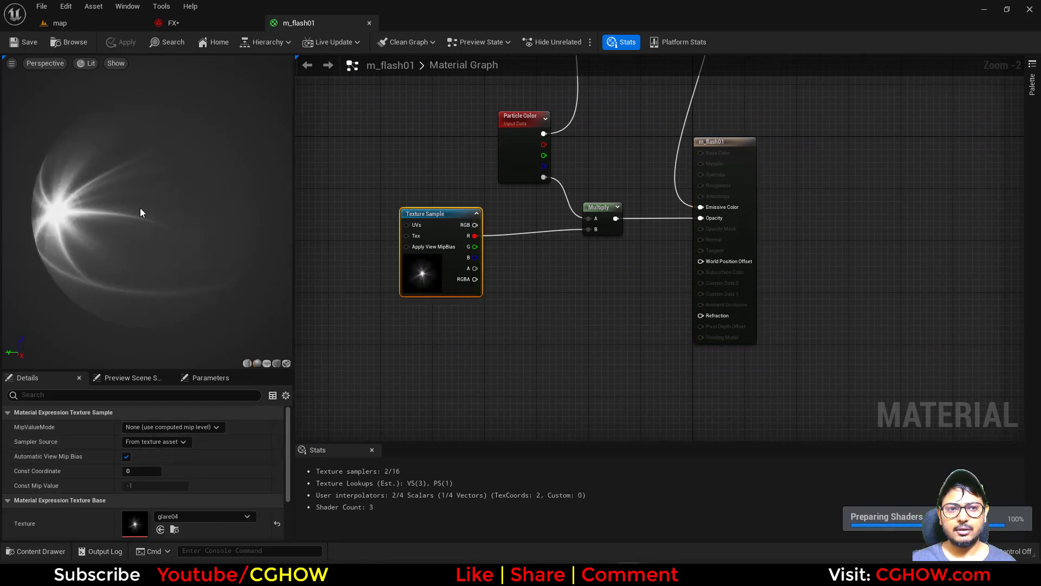
pyautogui.click(267, 364)
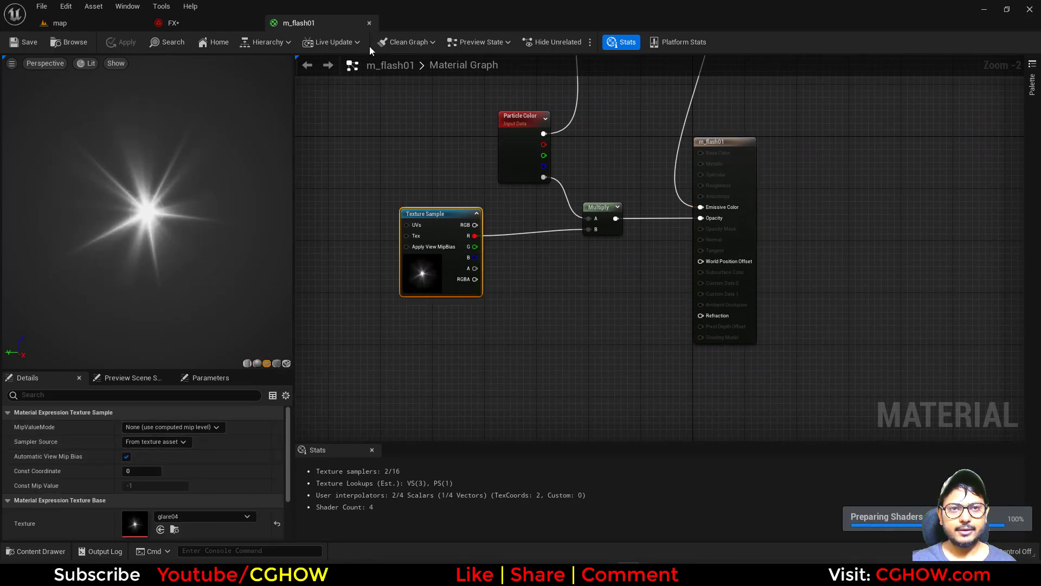
pyautogui.click(369, 23)
# - Set Flash's initial particle color to a saturated orange with a value (V) of 10
pyautogui.click(162, 291)
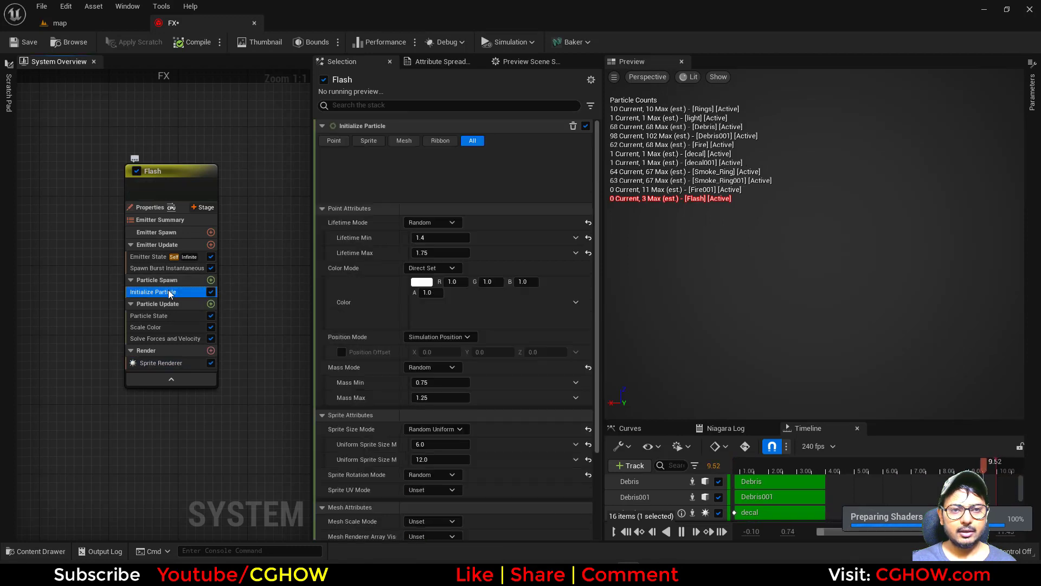
pyautogui.click(422, 227)
pyautogui.moveTo(520, 344); pyautogui.dragTo(534, 339)
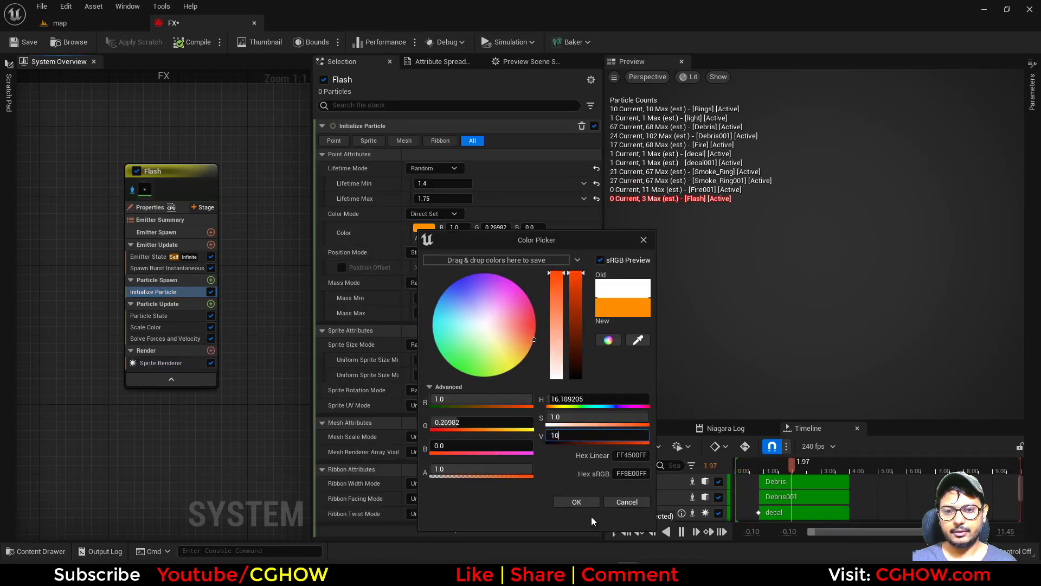
pyautogui.write('10')
pyautogui.press('Return')
pyautogui.click(577, 501)
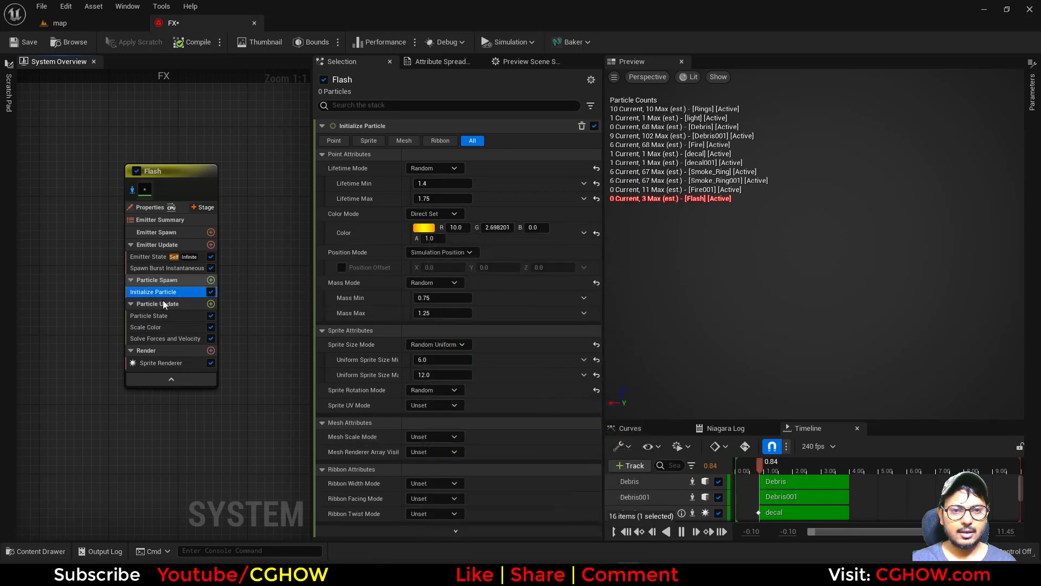
# - Set Flash's Mass Mode to Unset and its Uniform Sprite Size to minimum 300 and maximum 500
pyautogui.click(431, 283)
pyautogui.click(430, 297)
pyautogui.click(438, 341)
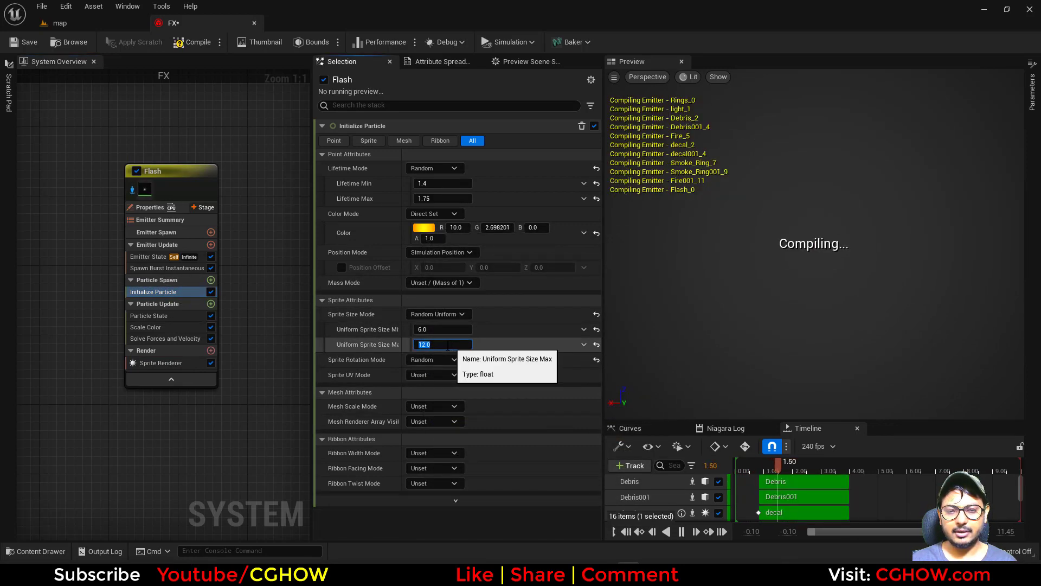
pyautogui.write('500')
pyautogui.click(435, 330)
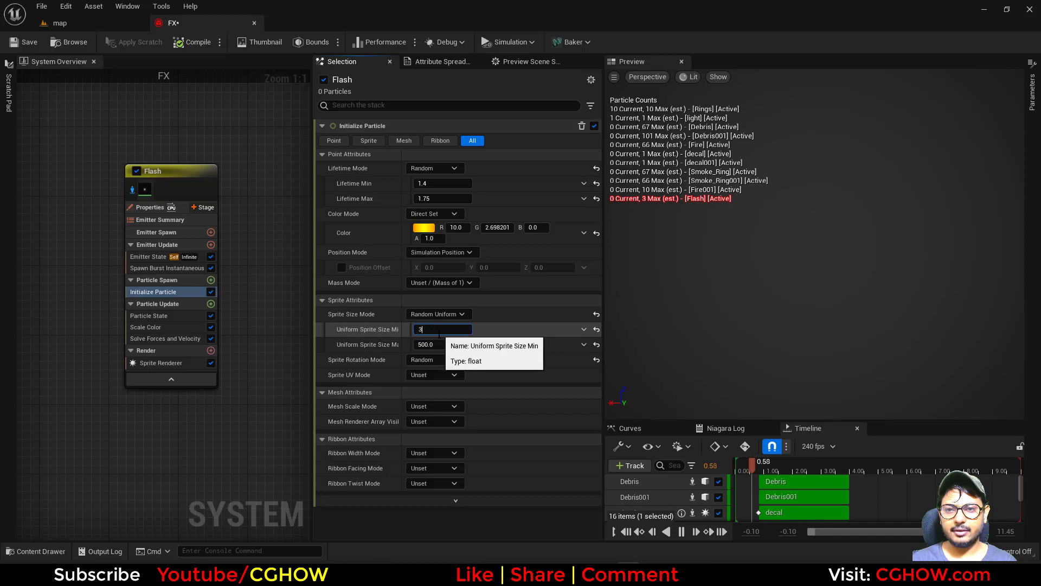
pyautogui.write('300')
pyautogui.press('Return')
# - Bend Flash's Scale Alpha curve downward after the first key so the sprites fade out faster, checking them in the preview
pyautogui.moveTo(787, 469); pyautogui.dragTo(806, 468)
pyautogui.click(173, 328)
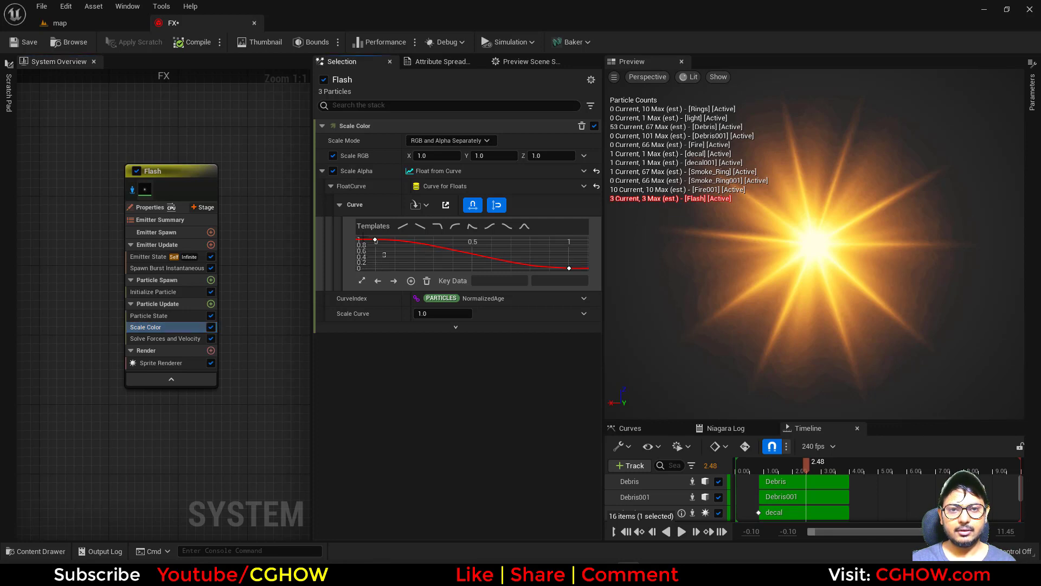
pyautogui.moveTo(408, 245); pyautogui.dragTo(410, 255)
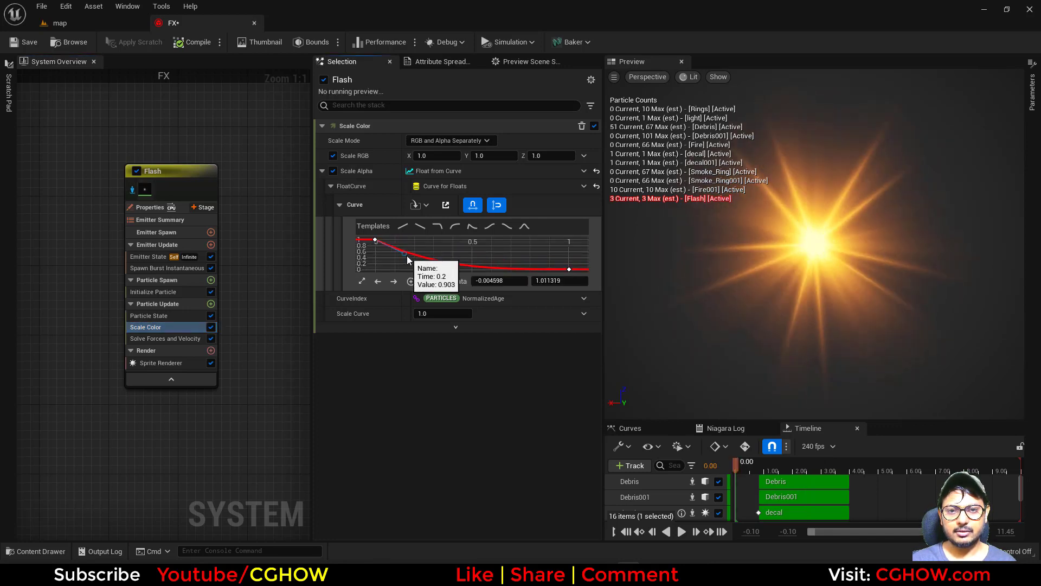
# - Set Flash's particle lifetime to a minimum of 0.1 and a maximum of 0.2
pyautogui.click(175, 291)
pyautogui.click(442, 198)
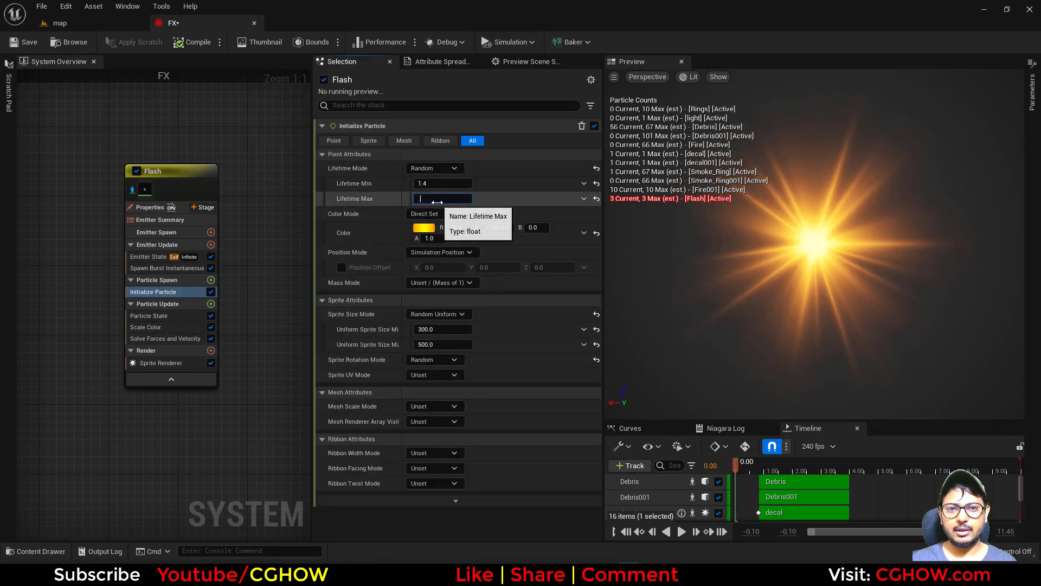
pyautogui.write('0.2')
pyautogui.press('Return')
pyautogui.click(425, 184)
pyautogui.write('0.1')
pyautogui.press('Return')
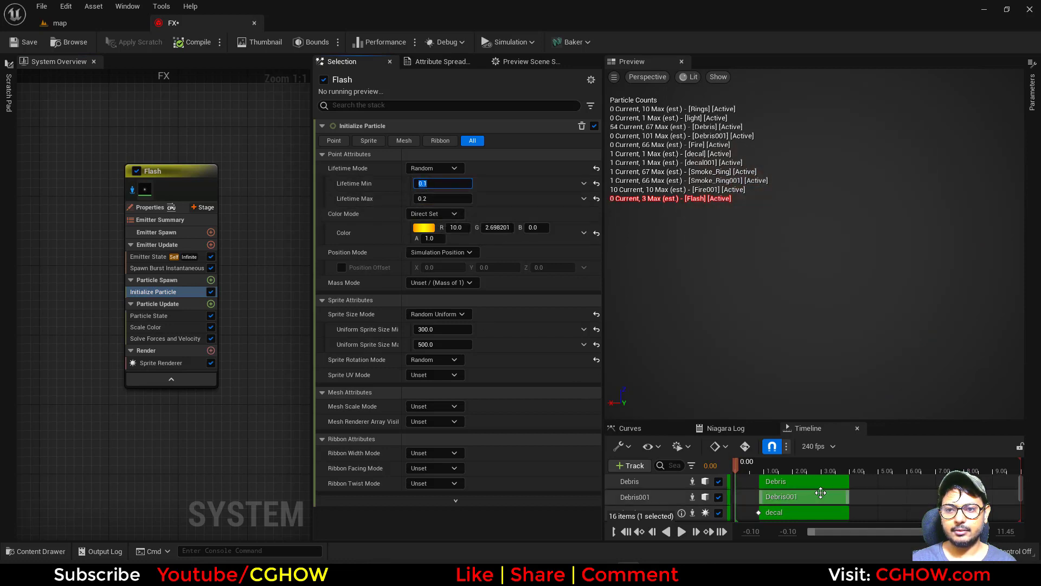
# - Scrub the timeline to examine the flash and the explosion's timing from a wider preview view
pyautogui.click(770, 466)
pyautogui.moveTo(789, 463); pyautogui.dragTo(796, 462)
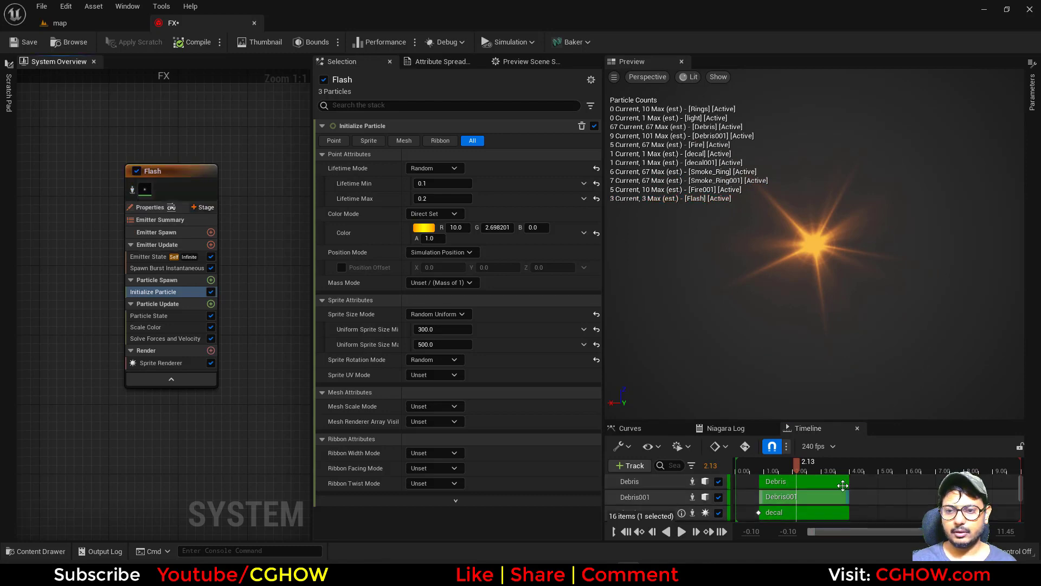
pyautogui.moveTo(796, 463)
pyautogui.mouseDown()
pyautogui.moveTo(755, 468)
pyautogui.moveTo(781, 469)
pyautogui.mouseUp()
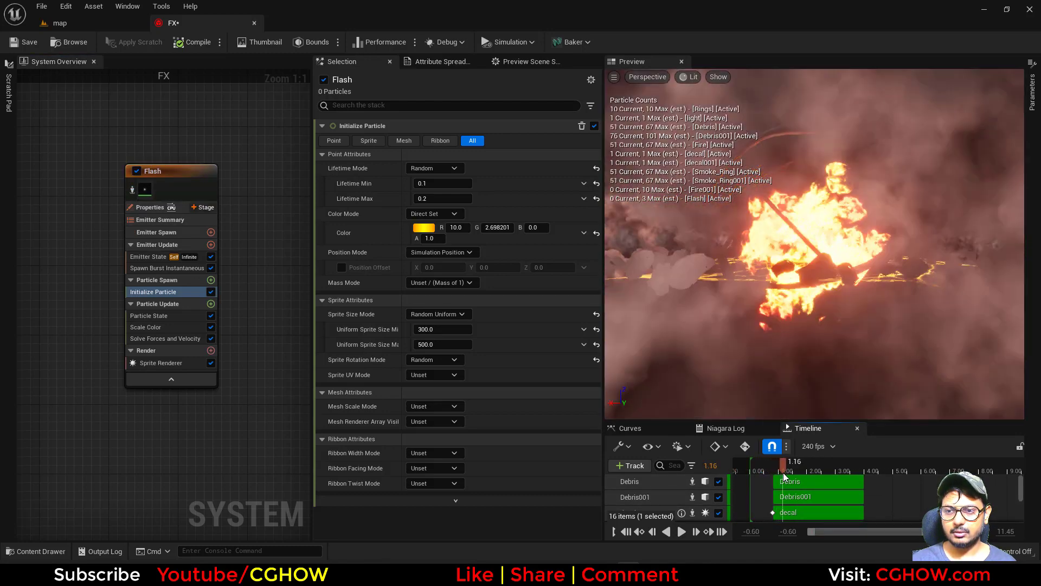
pyautogui.moveTo(849, 347); pyautogui.dragTo(844, 392)
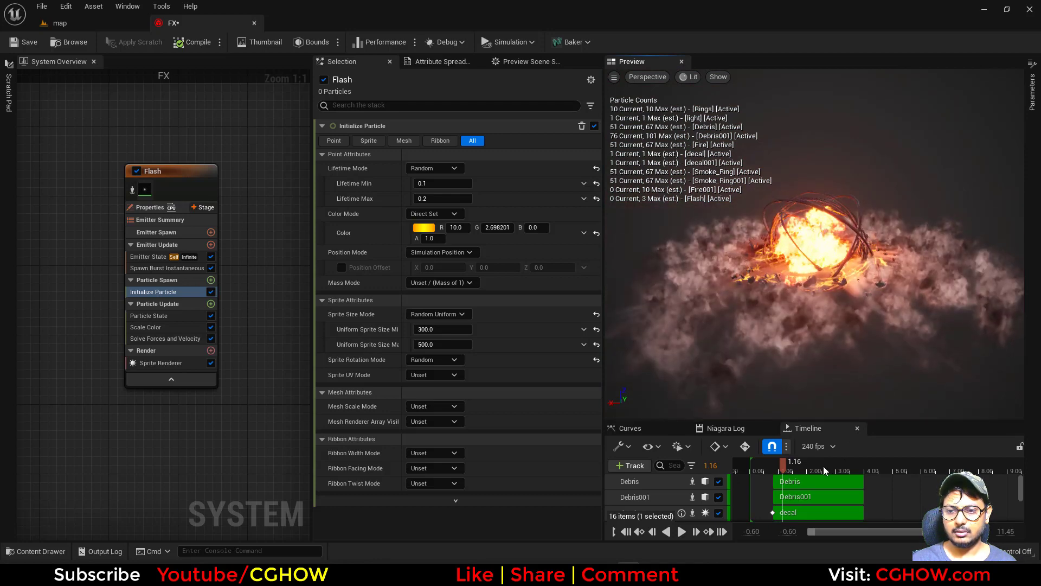